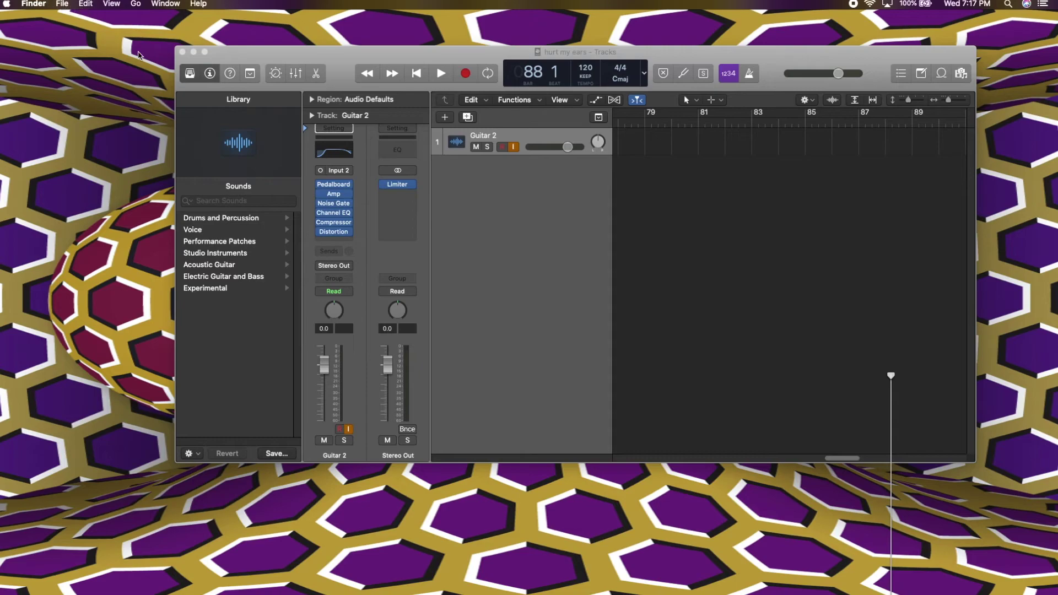
Create a new project containing one audio track with Input 1 as its audio input
{"action": "left_click", "coordinate": [520, 214]}
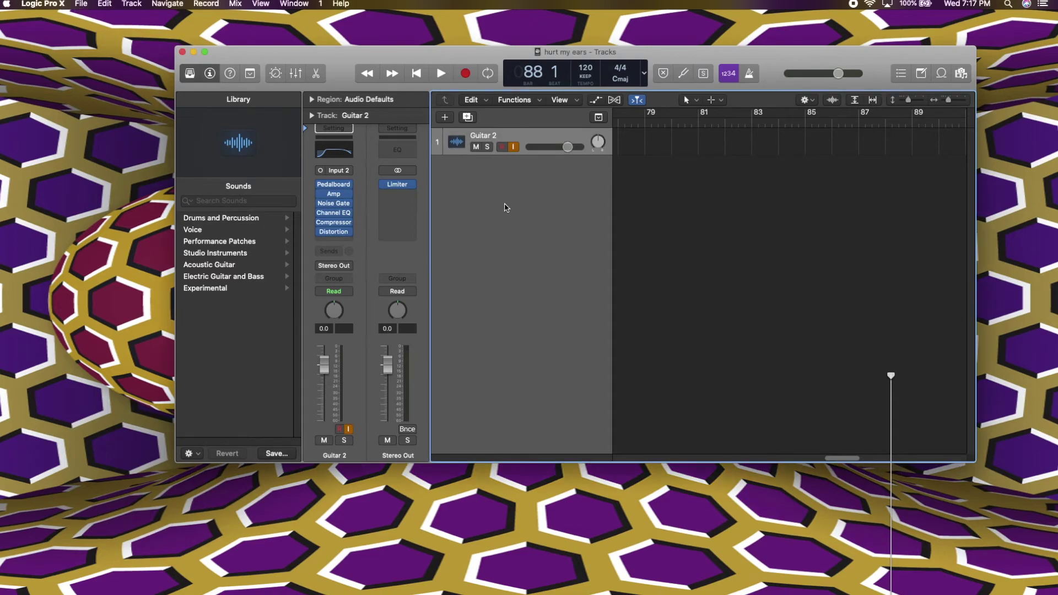
{"action": "left_click", "coordinate": [82, 5]}
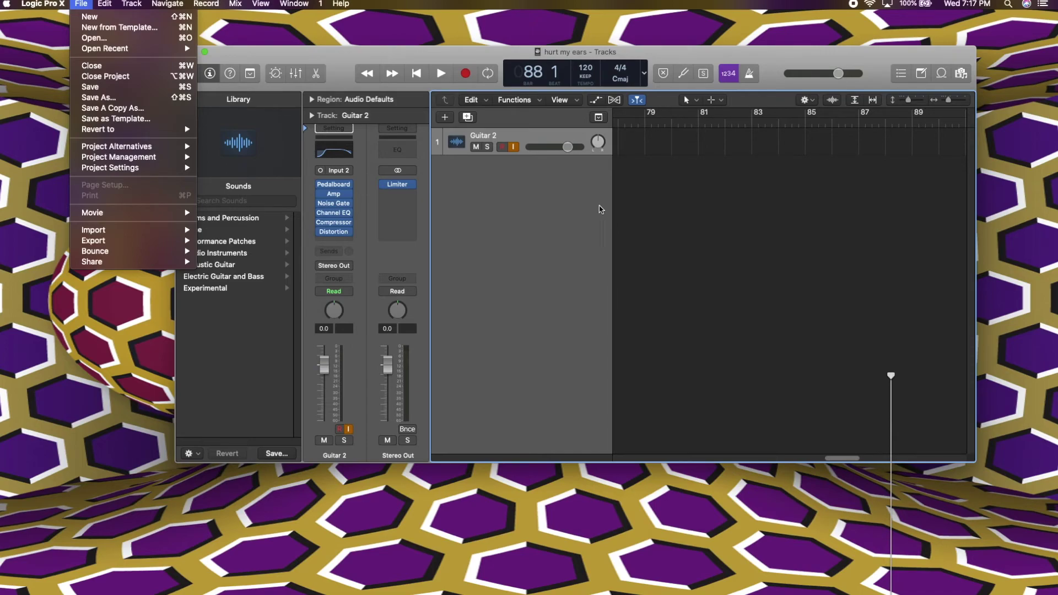
{"action": "left_click", "coordinate": [88, 15]}
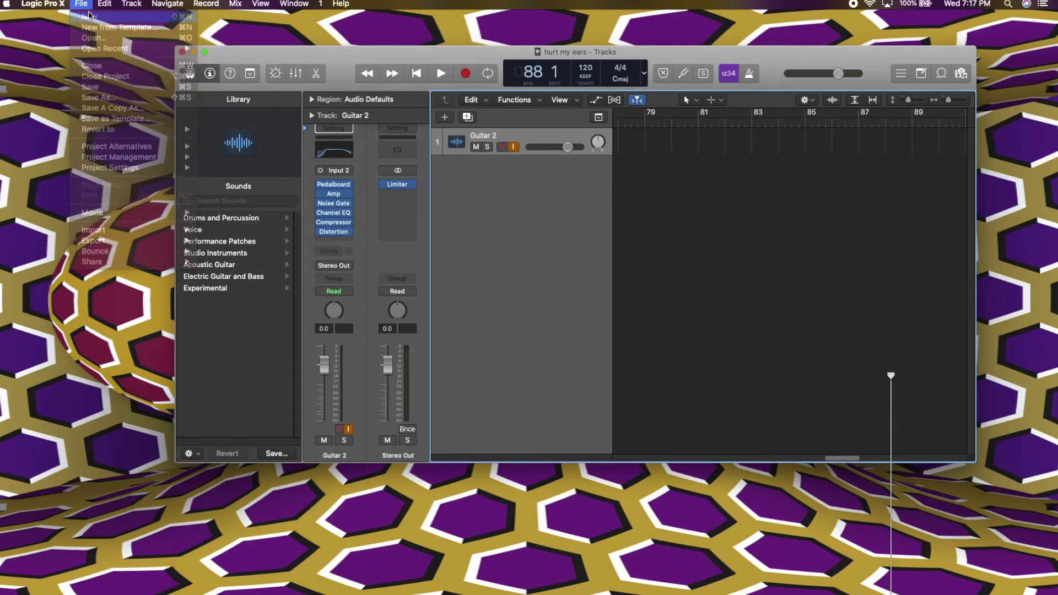
{"action": "left_click", "coordinate": [619, 207]}
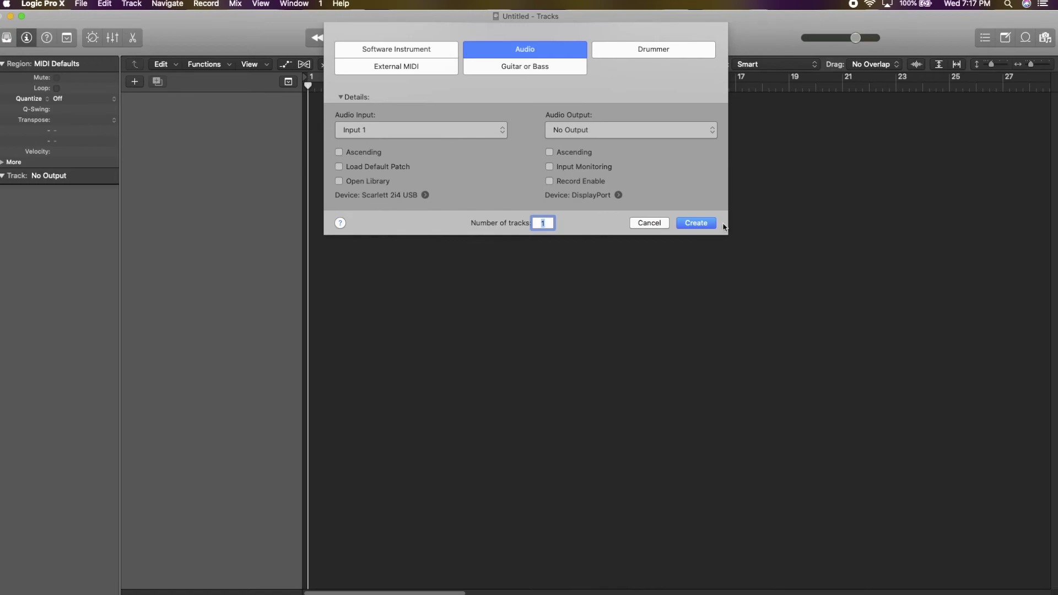
{"action": "left_click", "coordinate": [706, 225]}
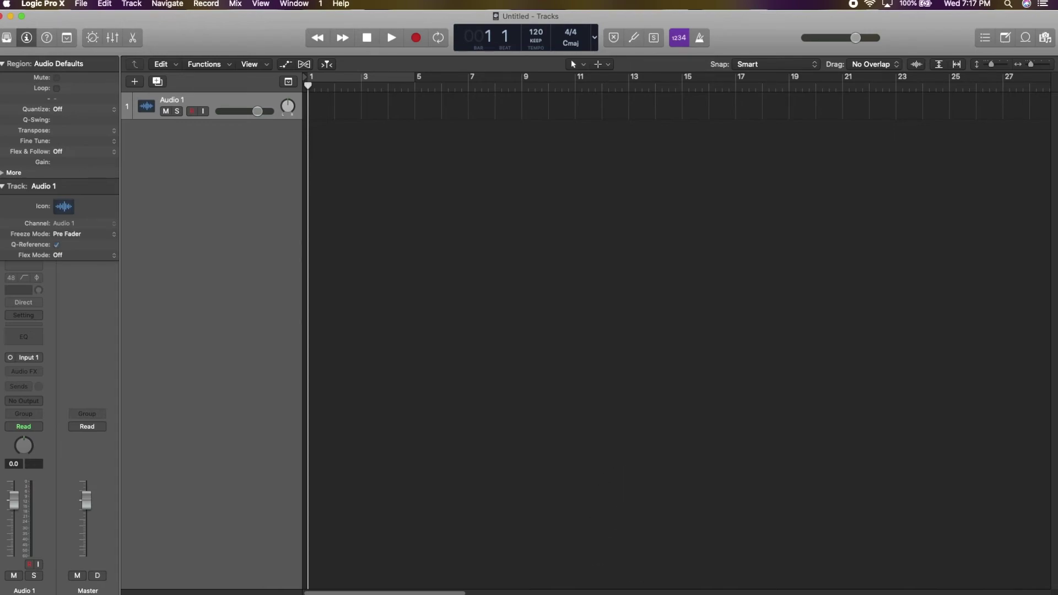
Place the Elevator Trash 2 audio file on the track at bar 1 and play it briefly
{"action": "left_click_drag", "start_coordinate": [465, 146], "coordinate": [324, 104]}
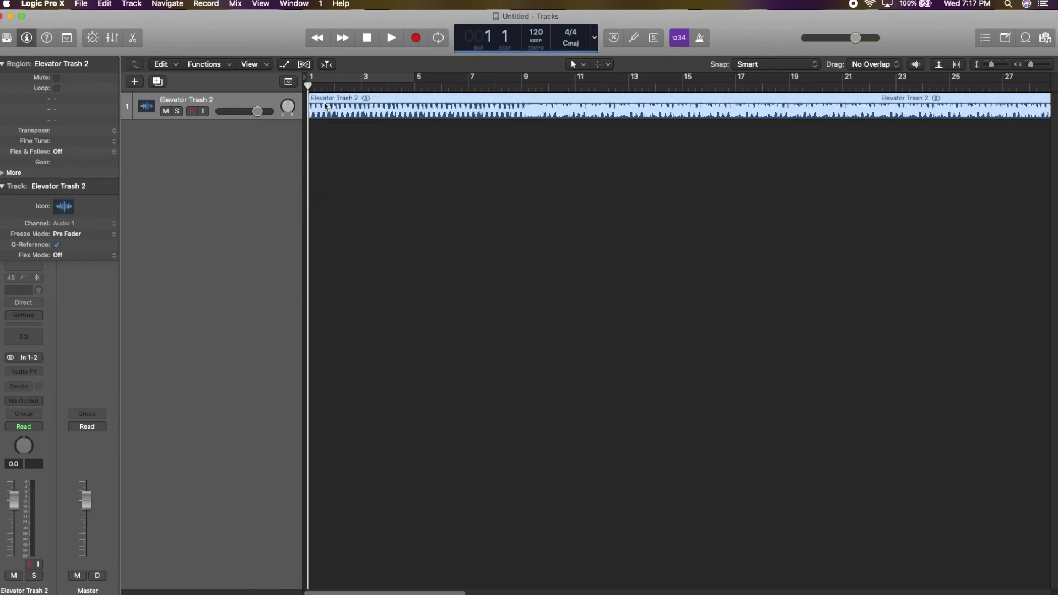
{"action": "key", "text": "space"}
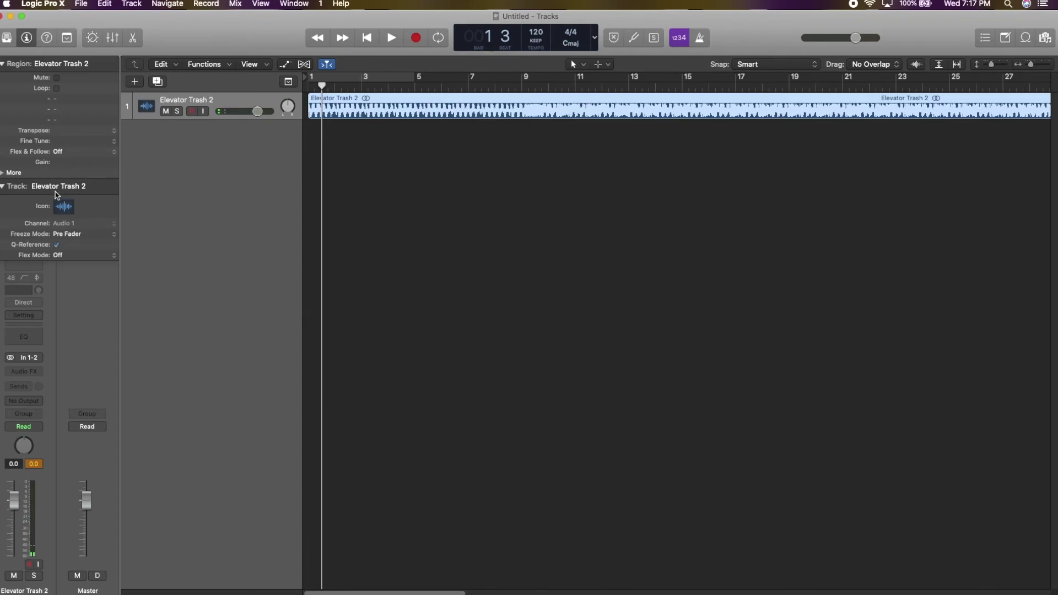
Replace the inspector with the mixer view and play the track to check its output level
{"action": "key", "text": "i"}
{"action": "key", "text": "x"}
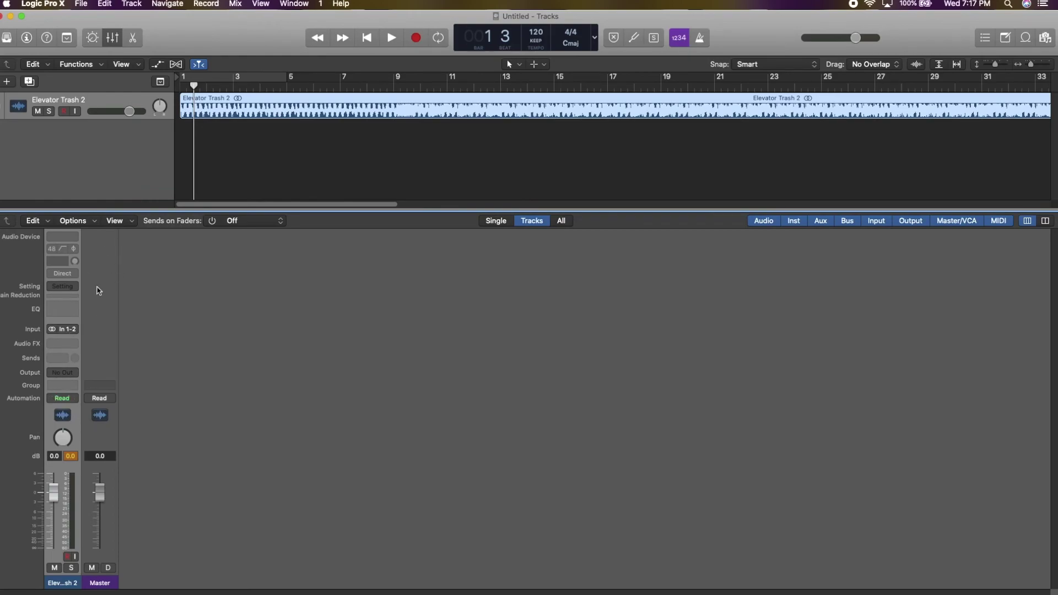
{"action": "key", "text": "x"}
{"action": "key", "text": "x"}
{"action": "key", "text": "x"}
{"action": "key", "text": "x"}
{"action": "key", "text": "space"}
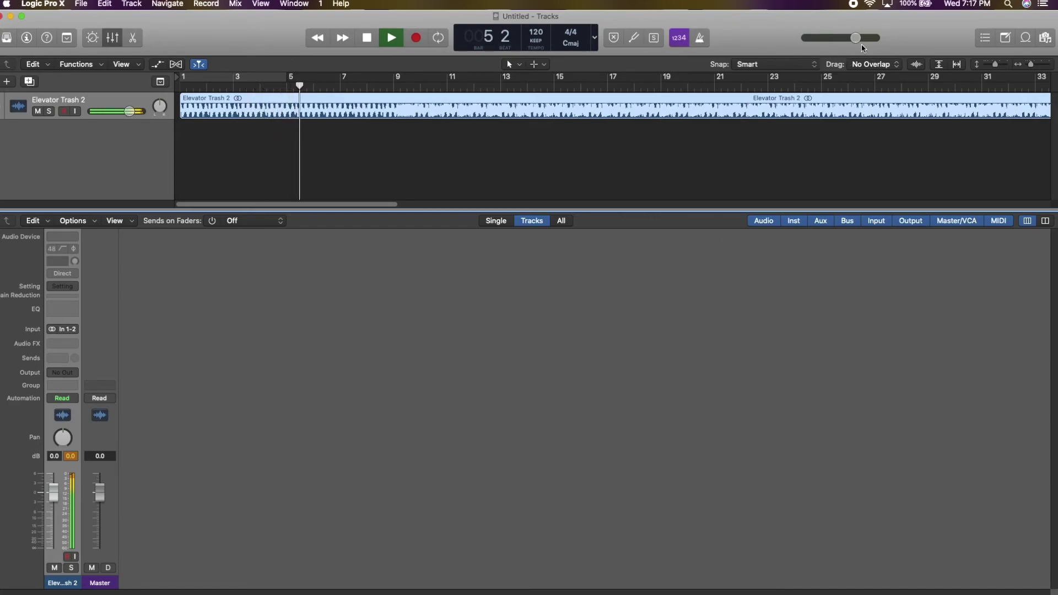
Route the audio track's output to Stereo Output and play the song to check the sound
{"action": "key", "text": "space"}
{"action": "left_click", "coordinate": [58, 372]}
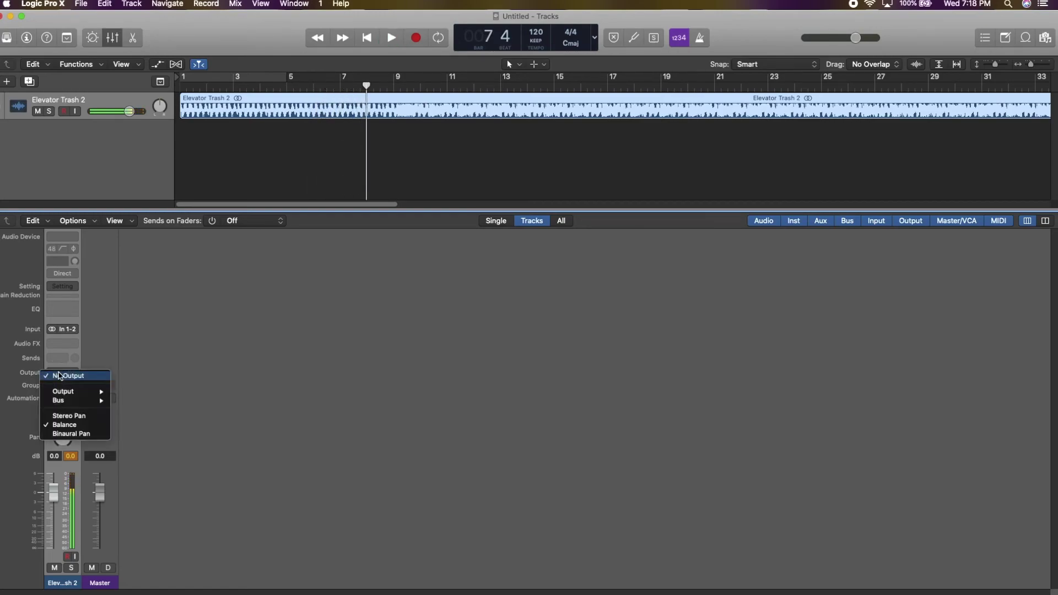
{"action": "mouse_move", "coordinate": [80, 392]}
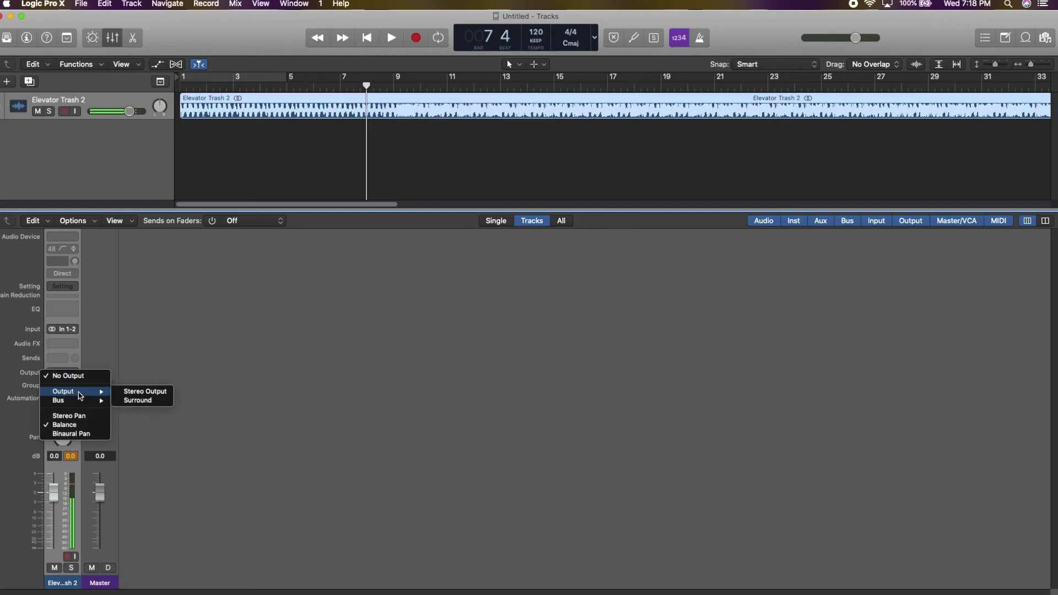
{"action": "left_click", "coordinate": [141, 392]}
{"action": "key", "text": "space"}
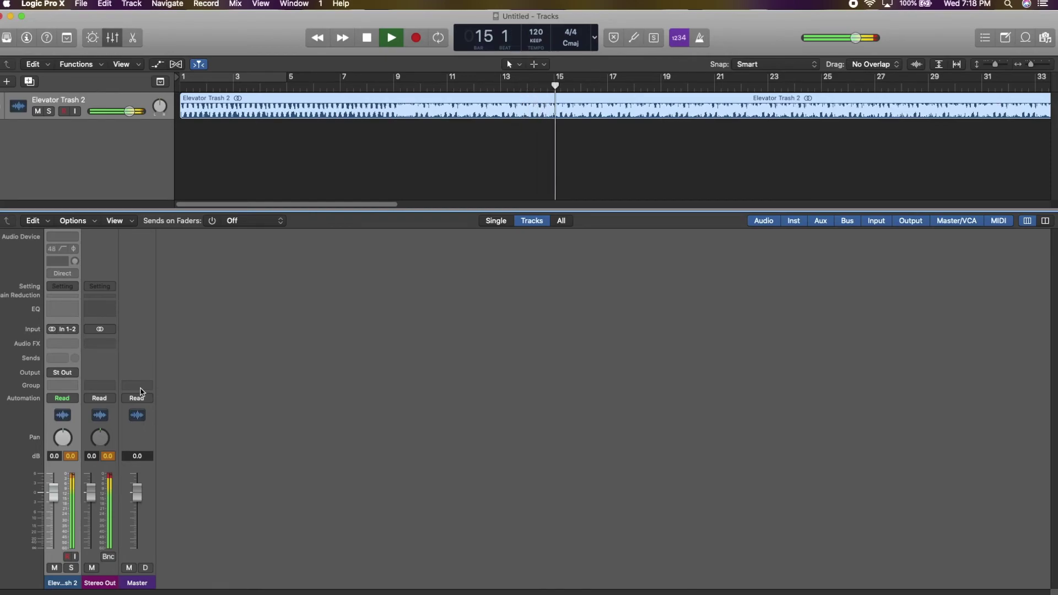
{"action": "key", "text": "space"}
{"action": "key", "text": "space"}
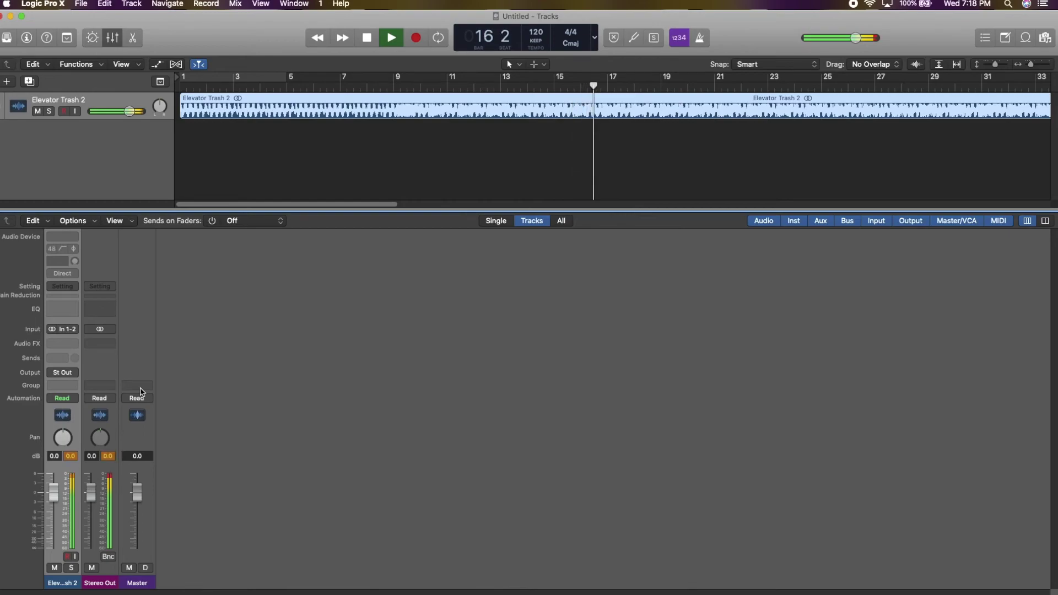
{"action": "key", "text": "space"}
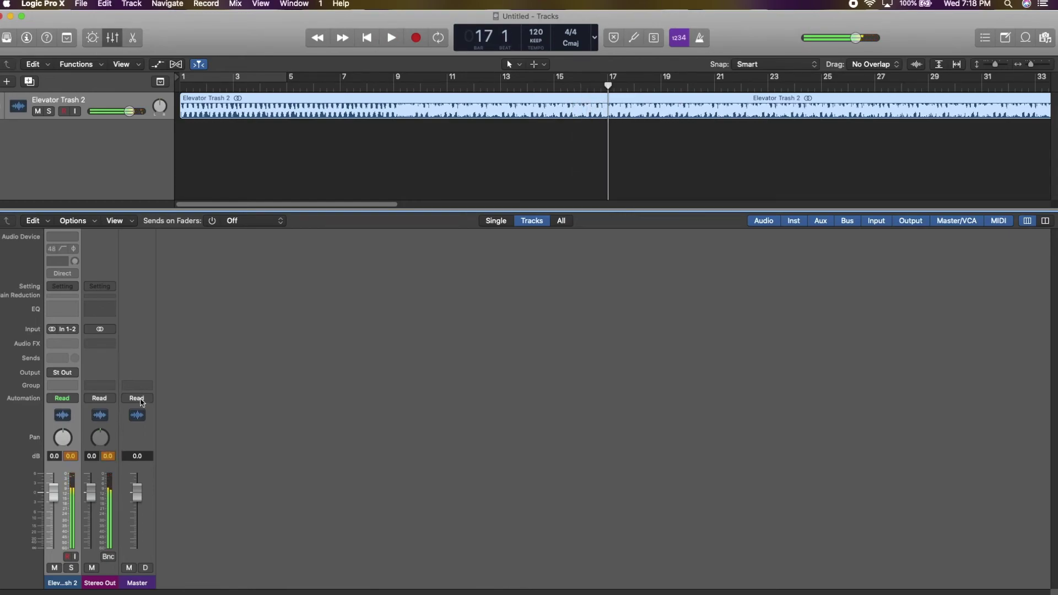
Examine the Elevator Trash 2 waveform along the timeline at different zoom levels
{"action": "scroll", "coordinate": [357, 138], "scroll_direction": "right", "scroll_amount": 6}
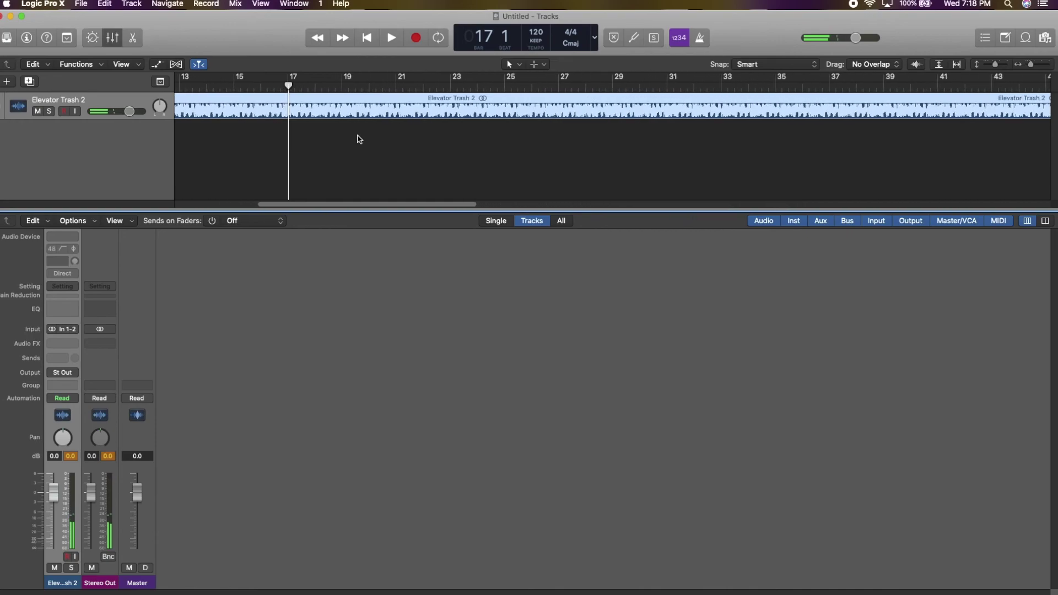
{"action": "key", "text": "super+Right"}
{"action": "key", "text": "super+Right"}
{"action": "key", "text": "super+Left"}
{"action": "key", "text": "super+Left"}
{"action": "key", "text": "super+Left"}
{"action": "key", "text": "super+Left"}
{"action": "key", "text": "super+Left"}
{"action": "key", "text": "super+Left"}
{"action": "key", "text": "super+Right"}
{"action": "key", "text": "super+Left"}
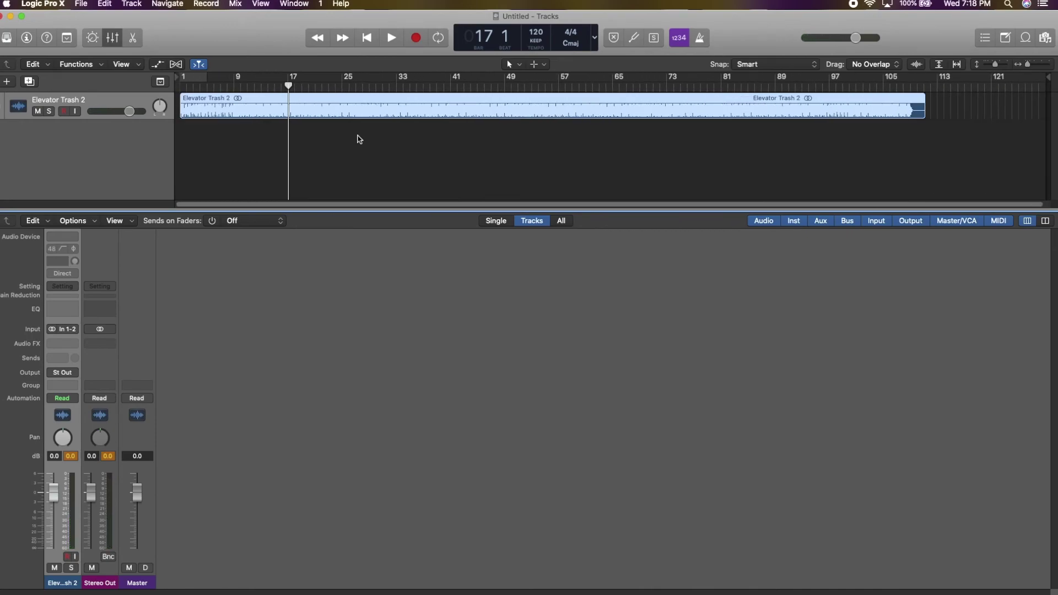
{"action": "key", "text": "super+Right"}
{"action": "key", "text": "super+Right"}
{"action": "key", "text": "super+Right"}
{"action": "key", "text": "super+Right"}
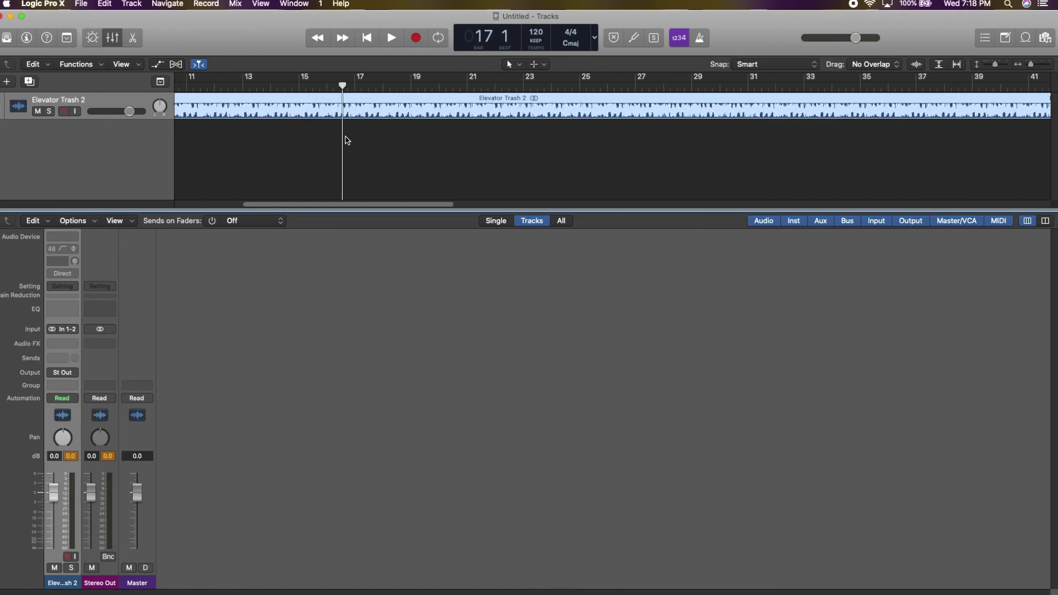
{"action": "key", "text": "super+Left"}
{"action": "key", "text": "super+Left"}
{"action": "key", "text": "super+Left"}
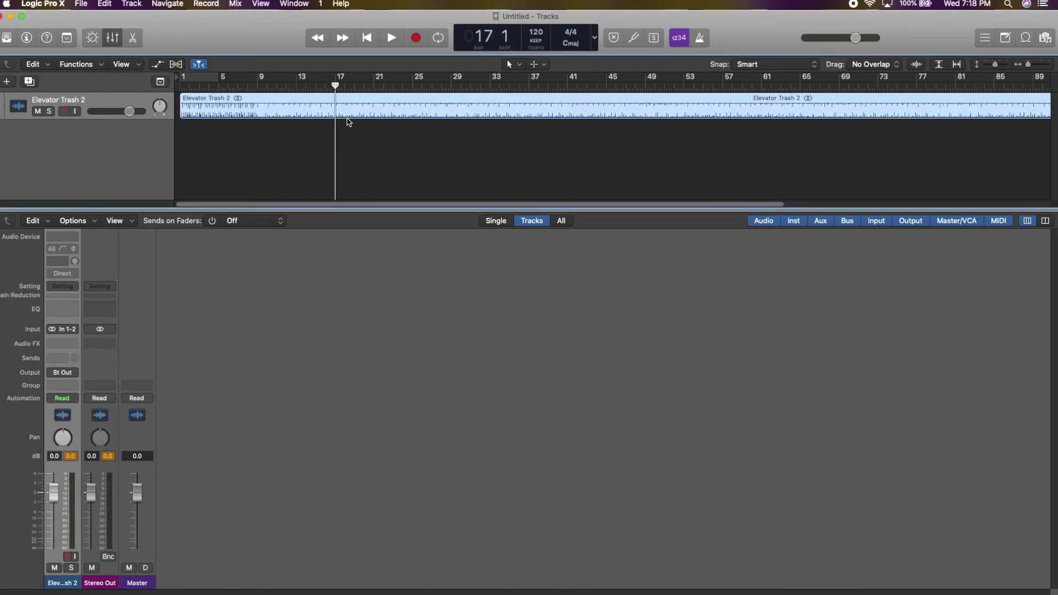
Delete the Elevator Trash 2 region and place the Day 'N' Nite (nightmare) audio file on the track at bar 1
{"action": "key", "text": "Delete"}
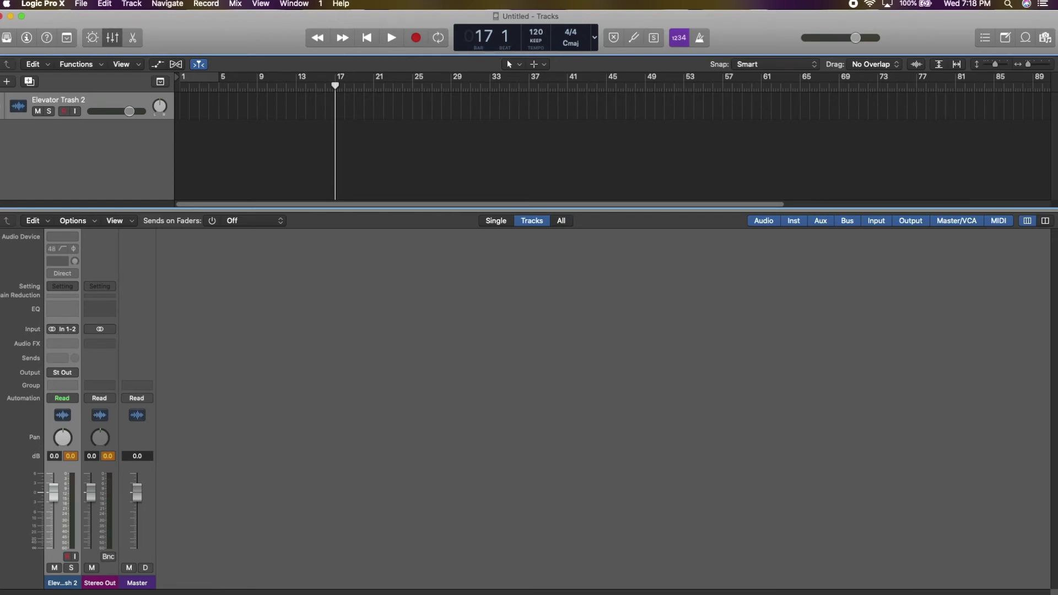
{"action": "key", "text": "super+Tab"}
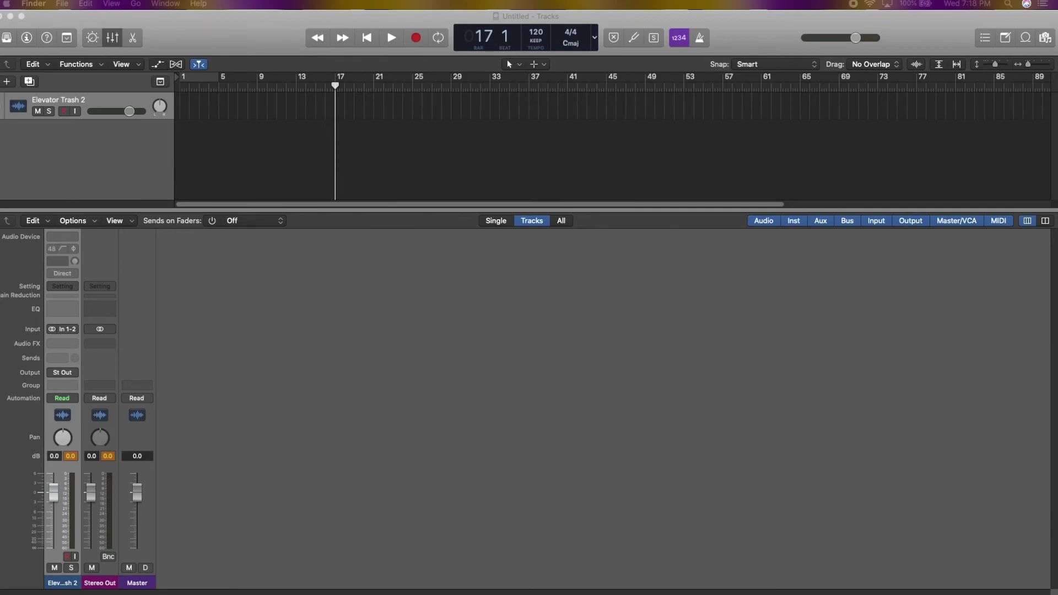
{"action": "left_click_drag", "start_coordinate": [271, 406], "coordinate": [245, 110]}
{"action": "left_click", "coordinate": [335, 106]}
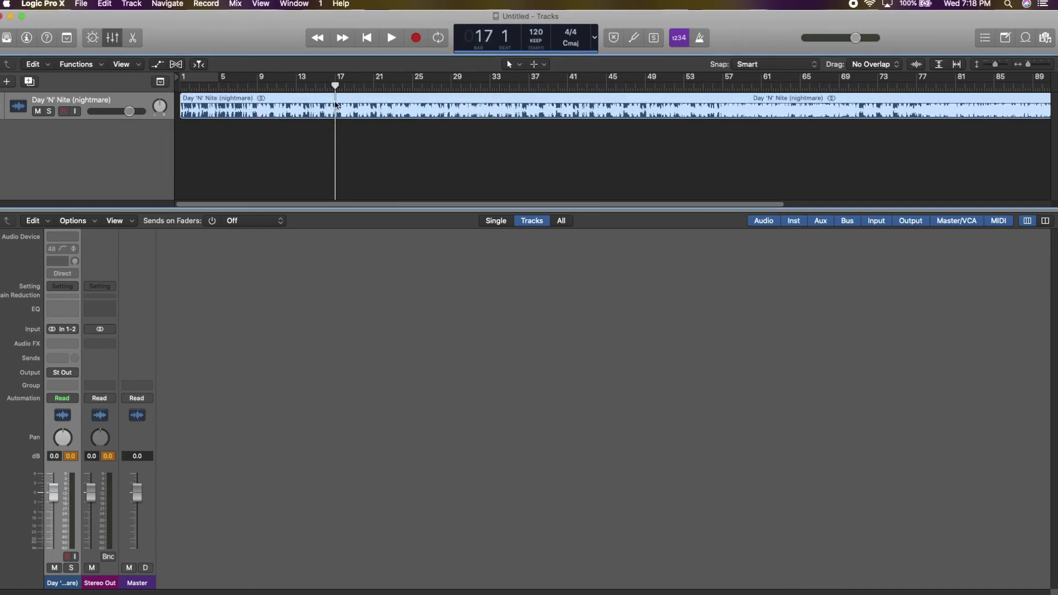
Play the Day 'N' Nite (nightmare) region from about bar 51 and stop playback
{"action": "double_click", "coordinate": [673, 86]}
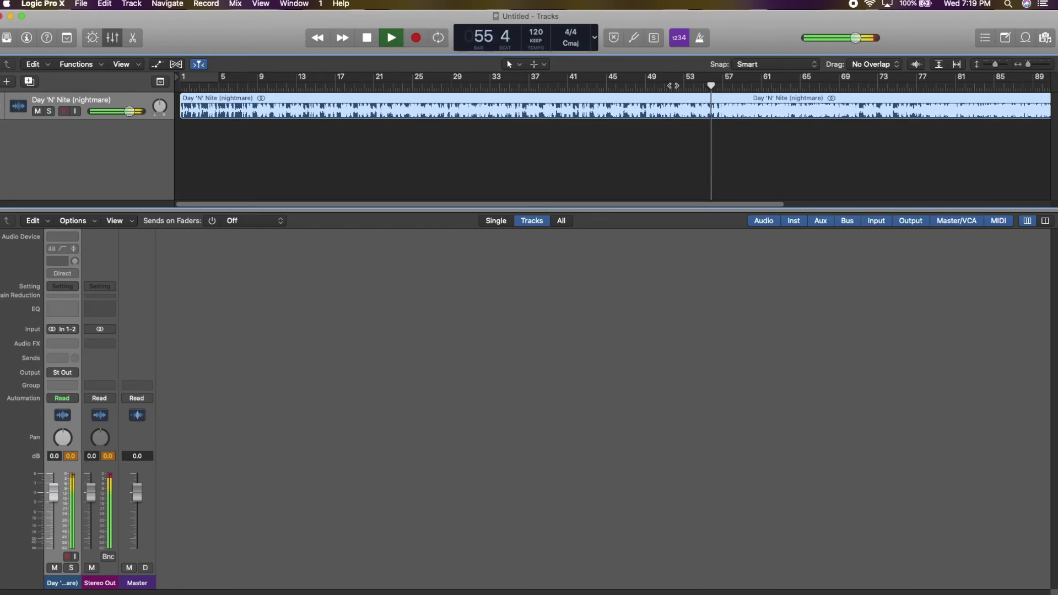
{"action": "key", "text": "space"}
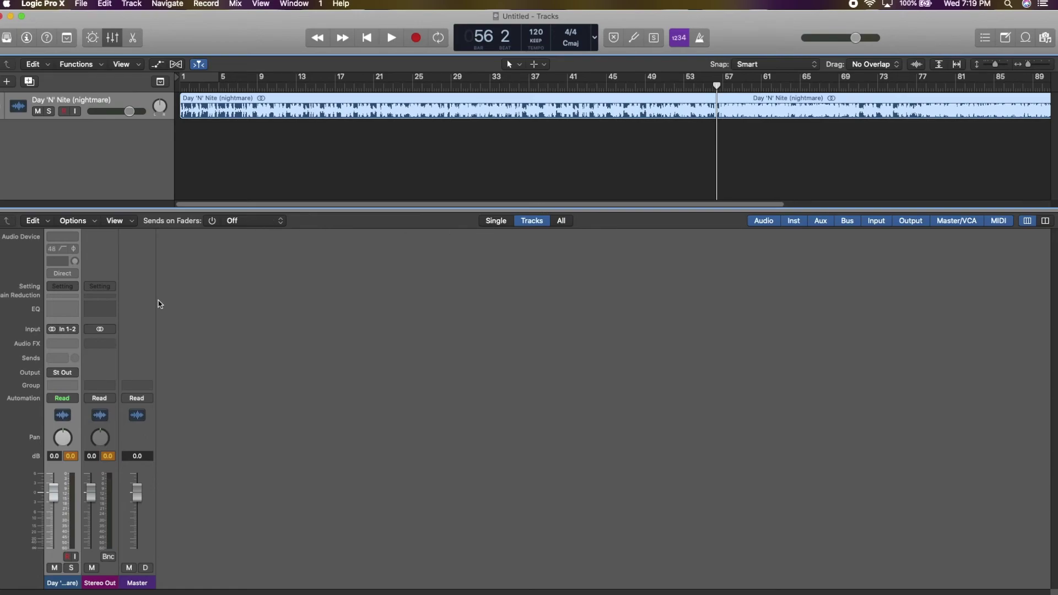
Hide the mixer, deselect the region and show the inspector beside the tracks
{"action": "left_click", "coordinate": [114, 37]}
{"action": "scroll", "coordinate": [461, 216], "scroll_direction": "right", "scroll_amount": 3}
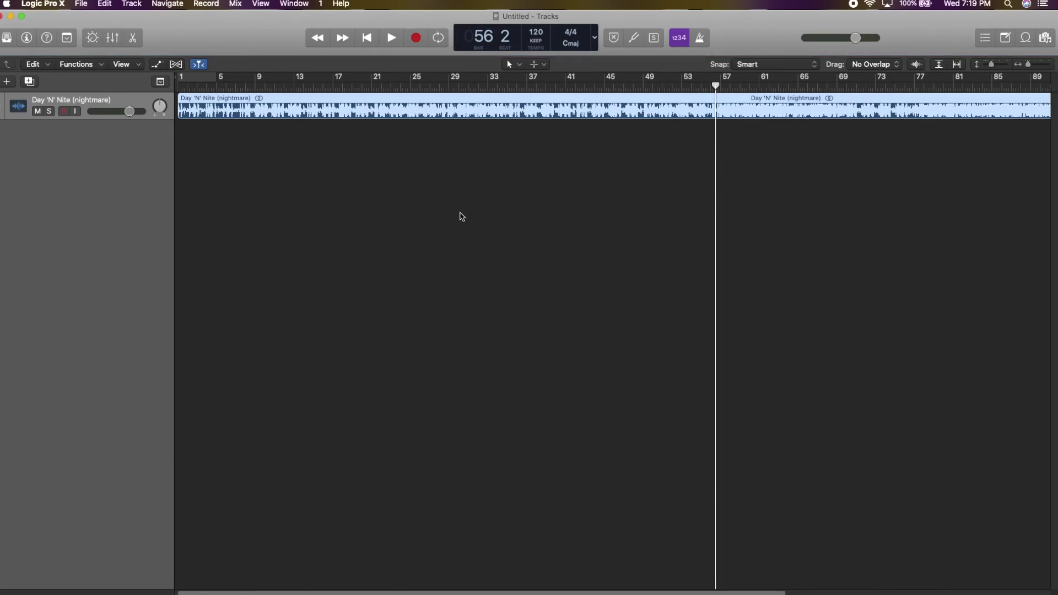
{"action": "key", "text": "super+Left"}
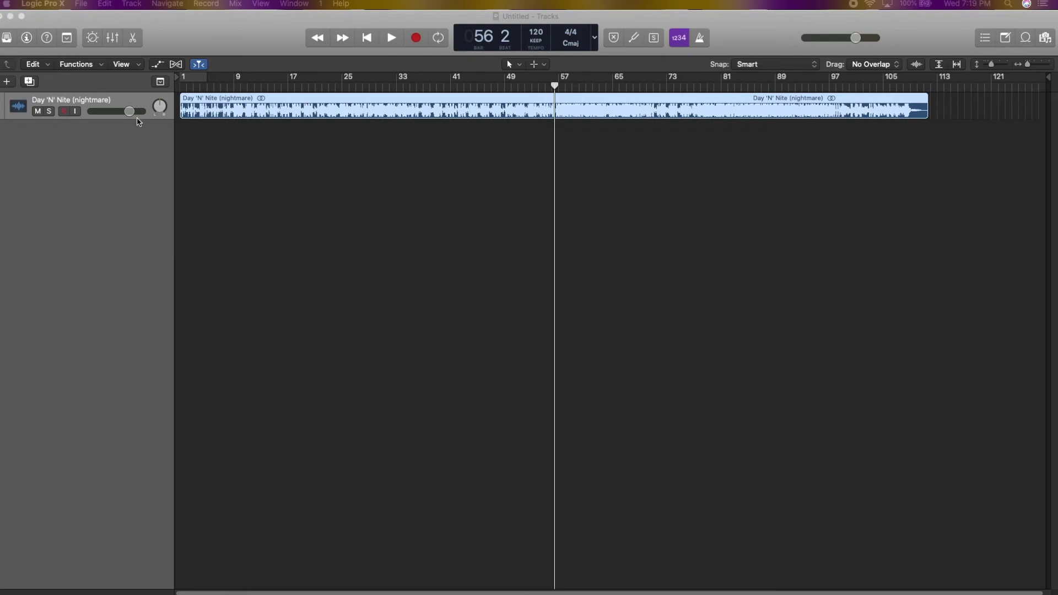
{"action": "left_click", "coordinate": [228, 274]}
{"action": "key", "text": "i"}
{"action": "key", "text": "i"}
{"action": "key", "text": "i"}
{"action": "key", "text": "i"}
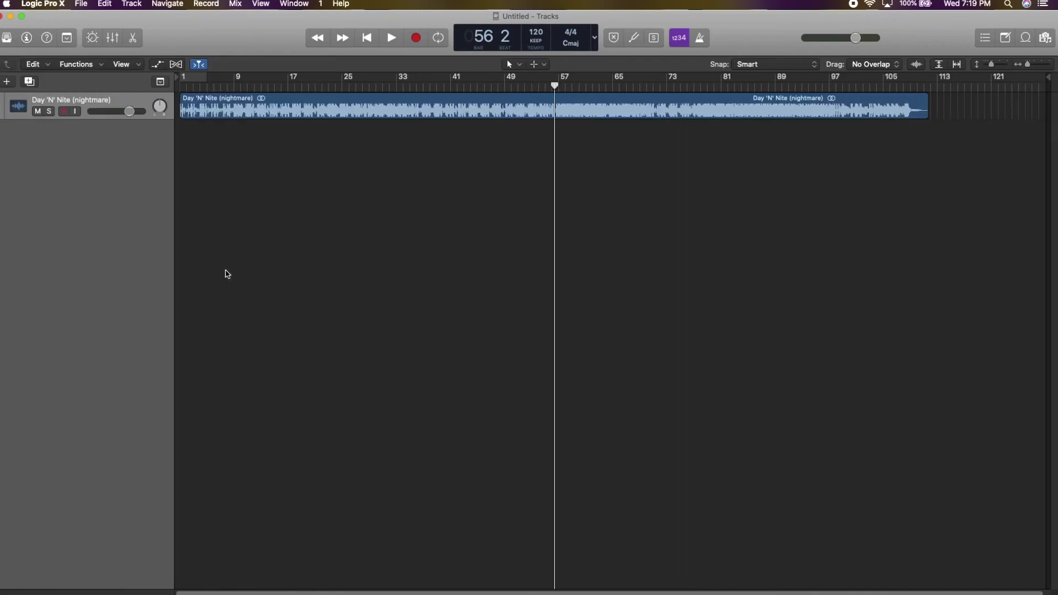
{"action": "key", "text": "i"}
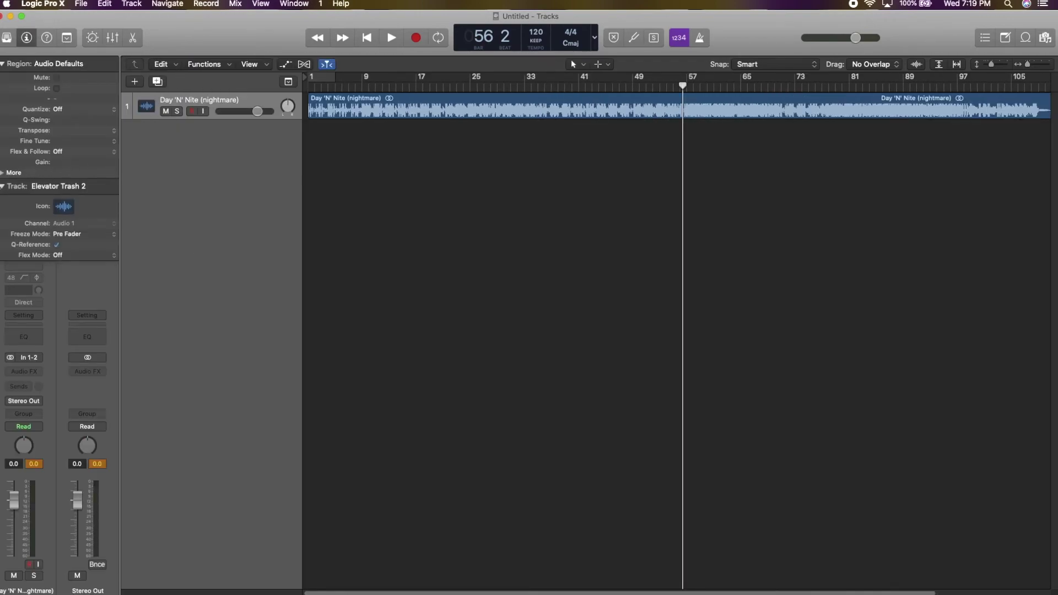
Expand the additional parameters of the audio region defaults and set Fade In to 3000
{"action": "left_click", "coordinate": [2, 174]}
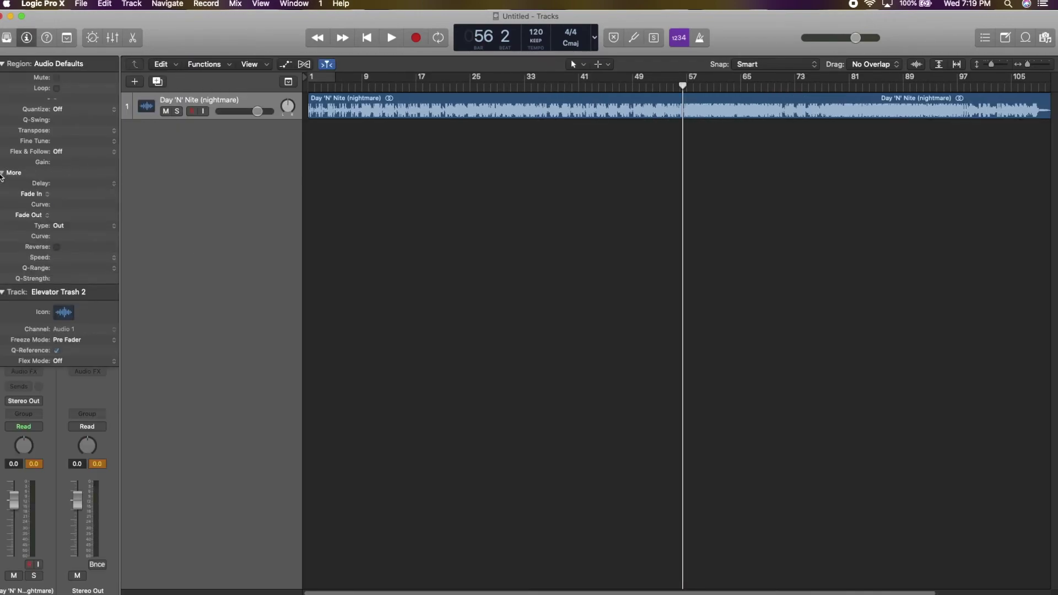
{"action": "double_click", "coordinate": [57, 195]}
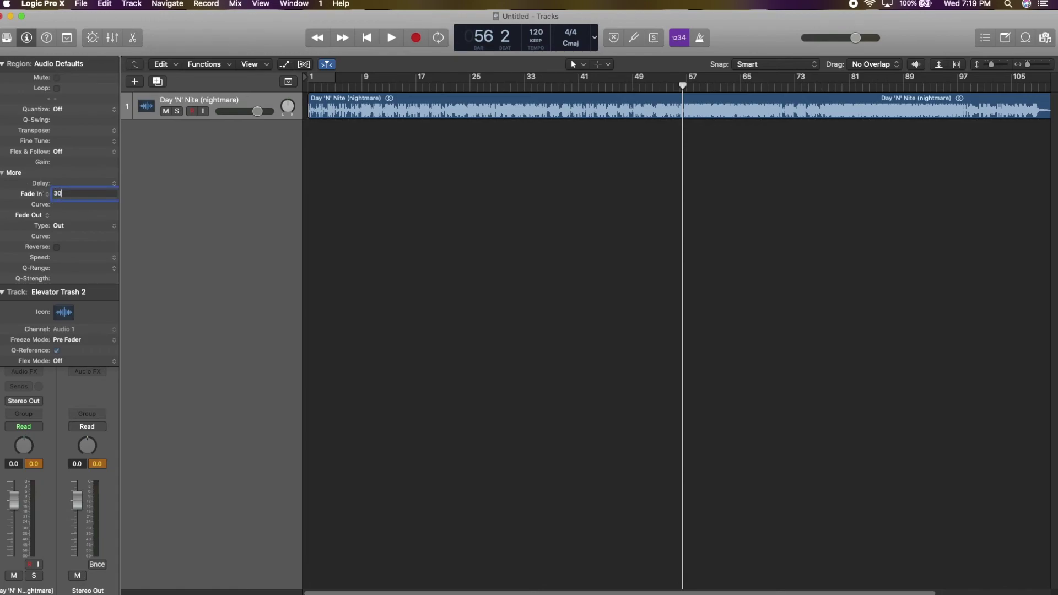
{"action": "key", "text": "Return"}
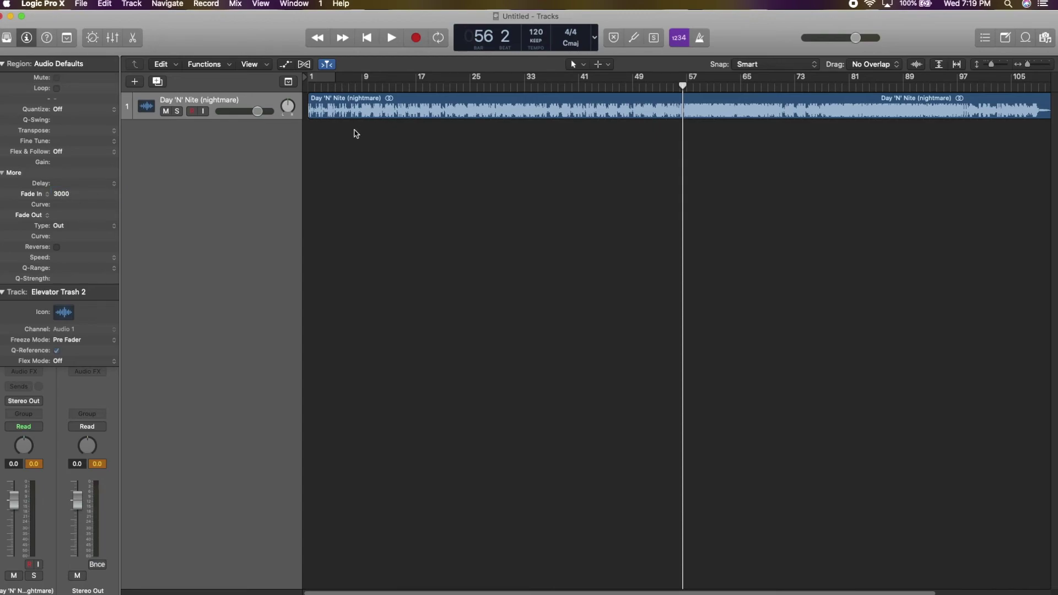
Select the Day 'N' Nite (nightmare) region and set its Fade In to 3000
{"action": "left_click", "coordinate": [233, 104]}
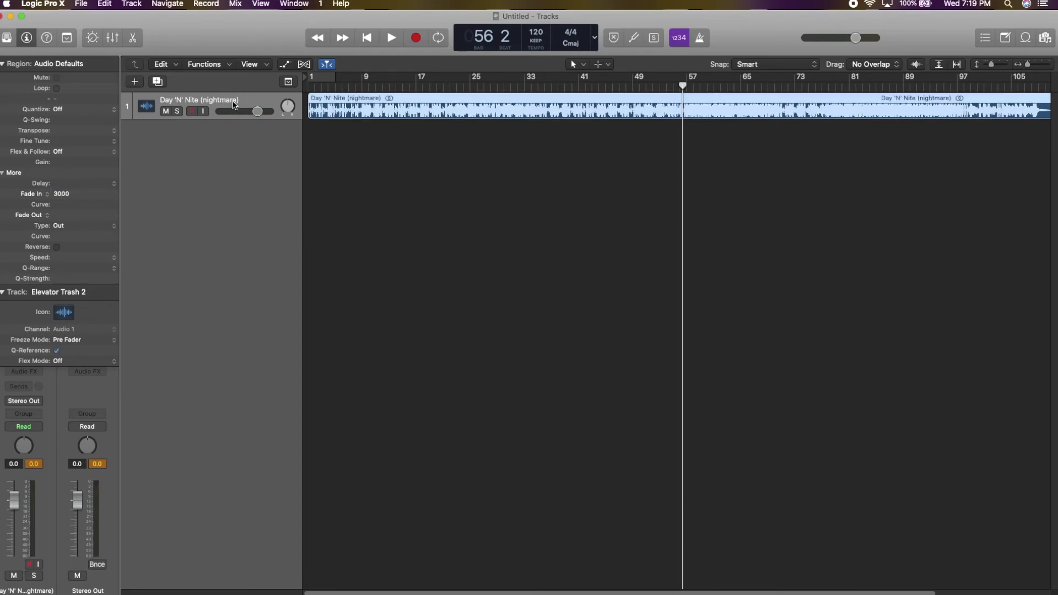
{"action": "double_click", "coordinate": [65, 194]}
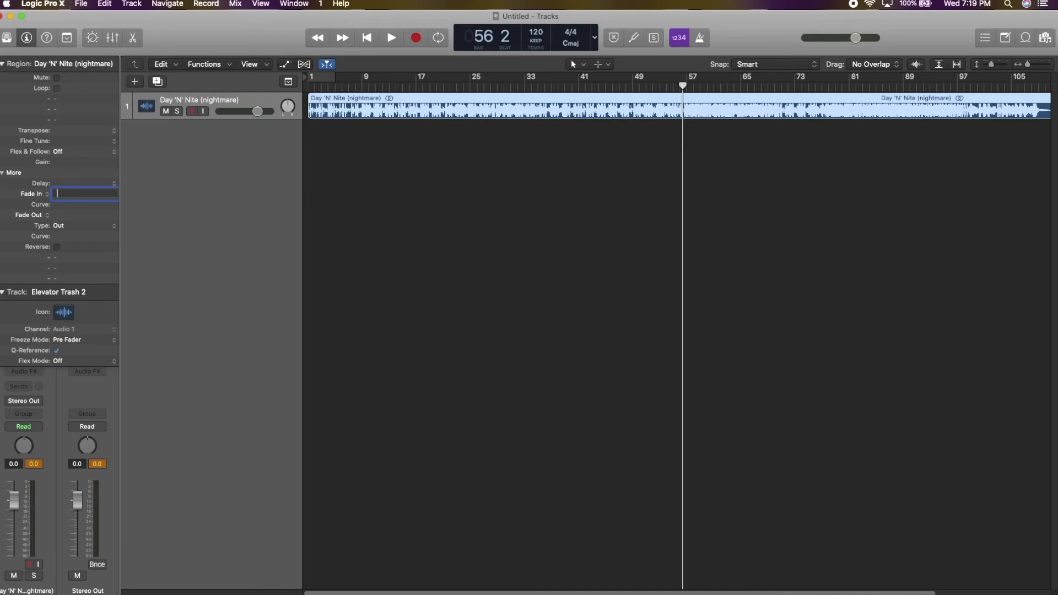
{"action": "type", "text": "3000"}
{"action": "key", "text": "Return"}
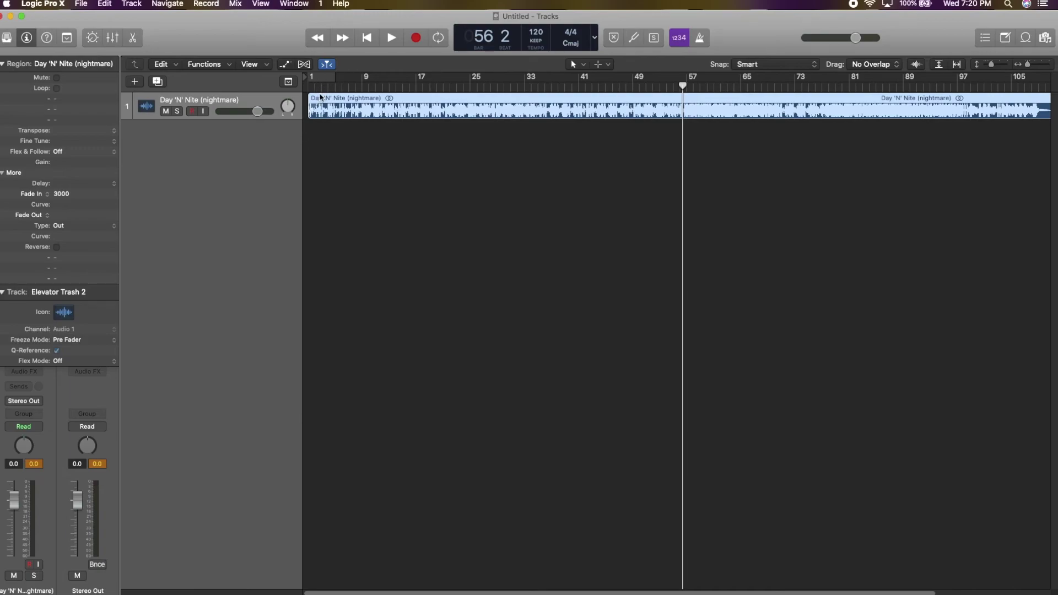
Increase the Fade In of the Day 'N' Nite (nightmare) region to 10000
{"action": "double_click", "coordinate": [79, 193]}
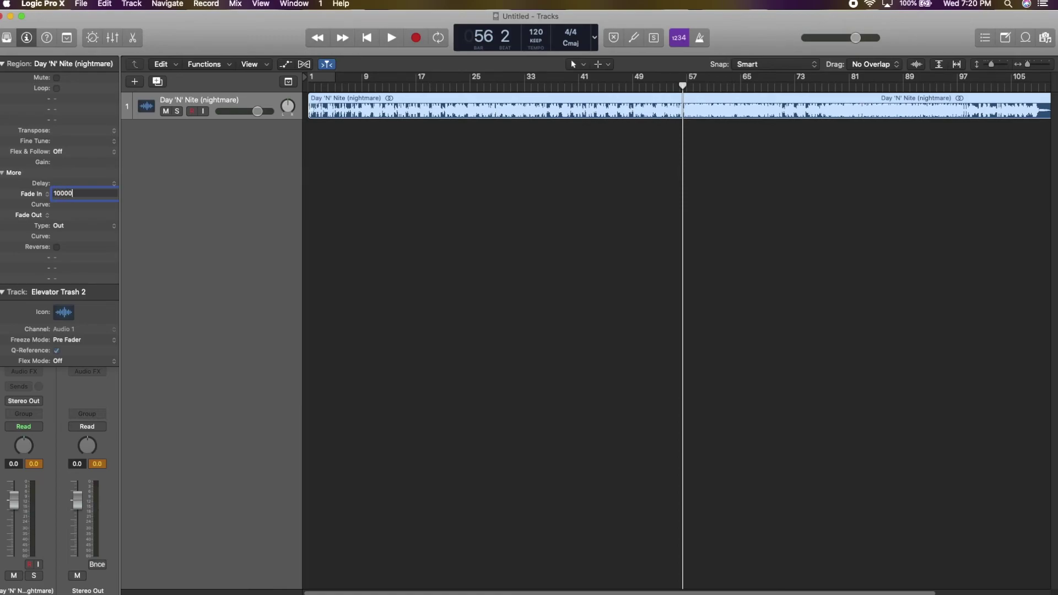
{"action": "key", "text": "Return"}
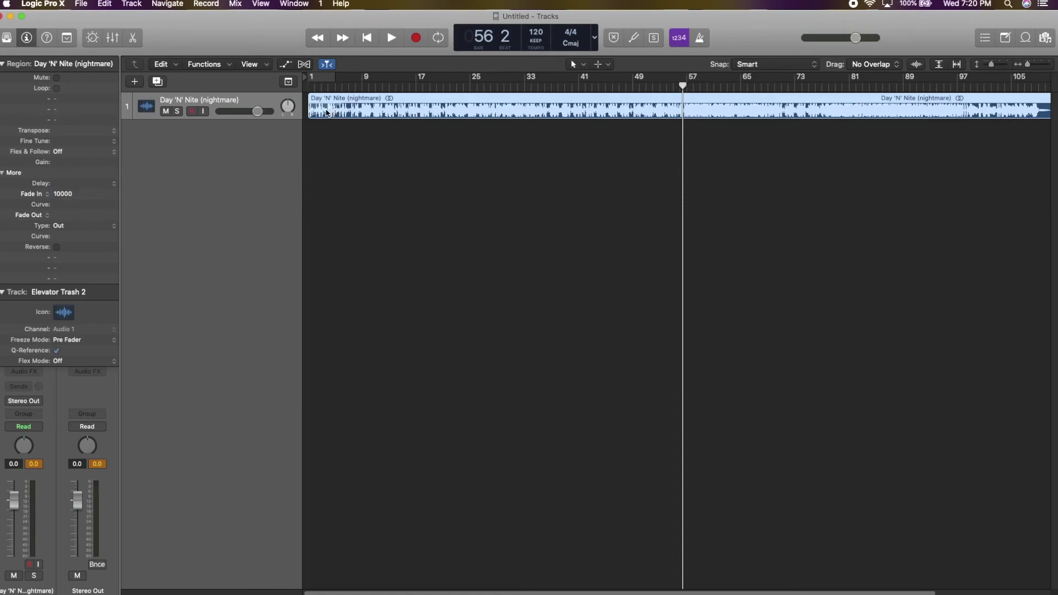
Set the Fade In curve of the Day 'N' Nite (nightmare) region to 99
{"action": "double_click", "coordinate": [57, 205]}
{"action": "left_click_drag", "start_coordinate": [58, 226], "coordinate": [58, 149]}
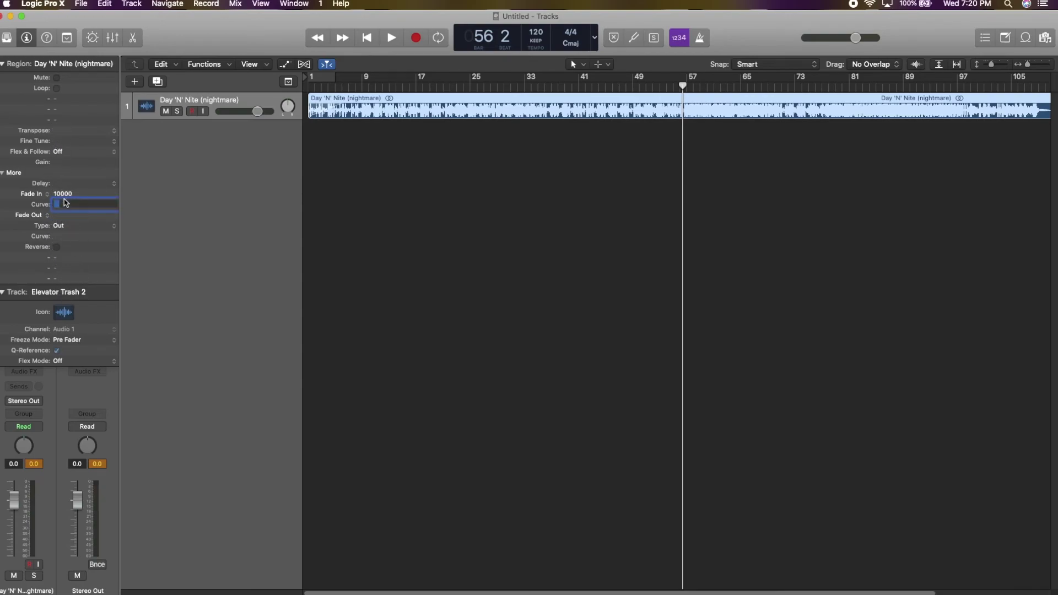
{"action": "type", "text": "99"}
{"action": "key", "text": "Return"}
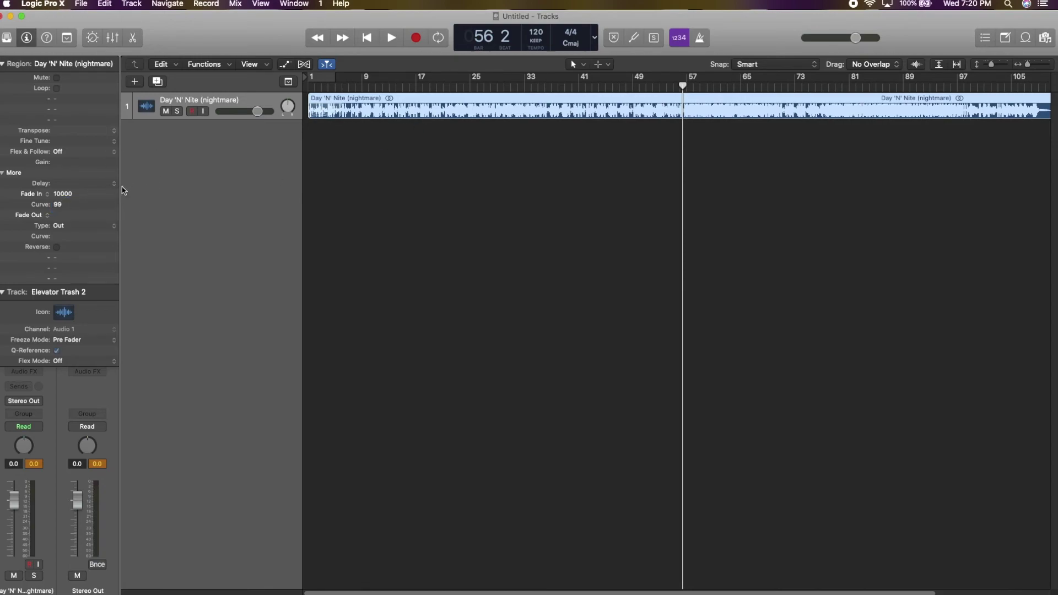
{"action": "left_click", "coordinate": [60, 223]}
{"action": "left_click", "coordinate": [60, 223]}
{"action": "key", "text": "super+Right"}
{"action": "key", "text": "super+Right"}
{"action": "key", "text": "super+Right"}
{"action": "scroll", "coordinate": [492, 114], "scroll_direction": "left", "scroll_amount": 20}
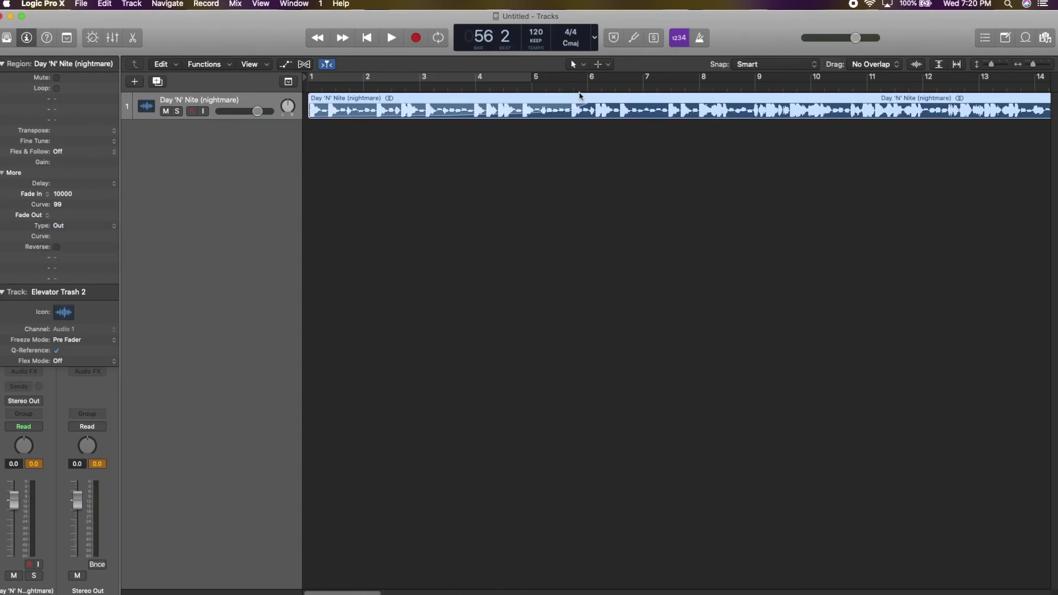
Set the region's Fade Out to 10000 with a curve of 60
{"action": "scroll", "coordinate": [580, 95], "scroll_direction": "down", "scroll_amount": 5}
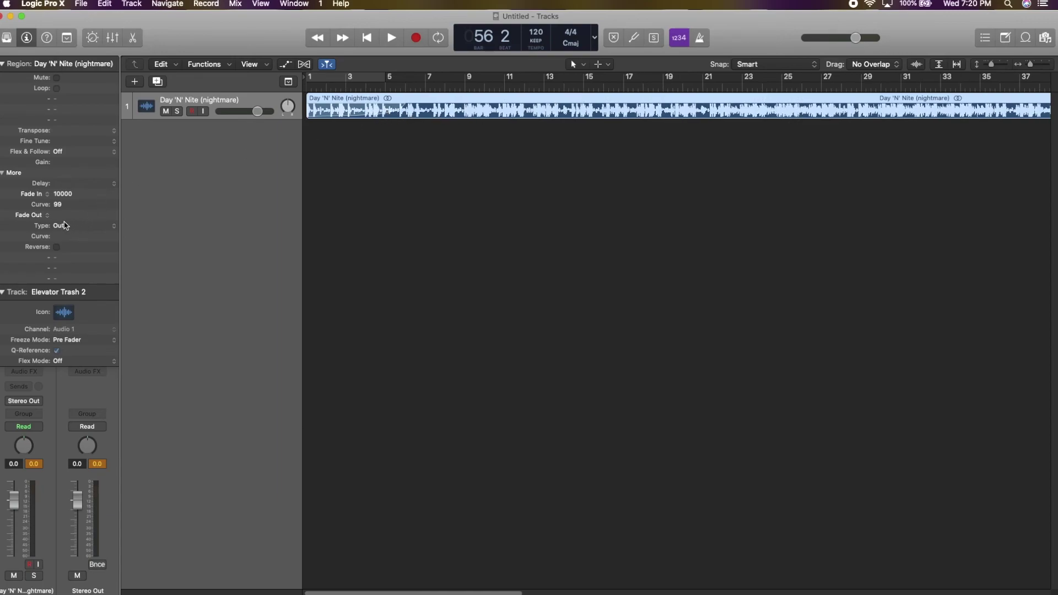
{"action": "scroll", "coordinate": [608, 163], "scroll_direction": "down", "scroll_amount": 5}
{"action": "scroll", "coordinate": [610, 163], "scroll_direction": "left", "scroll_amount": 1}
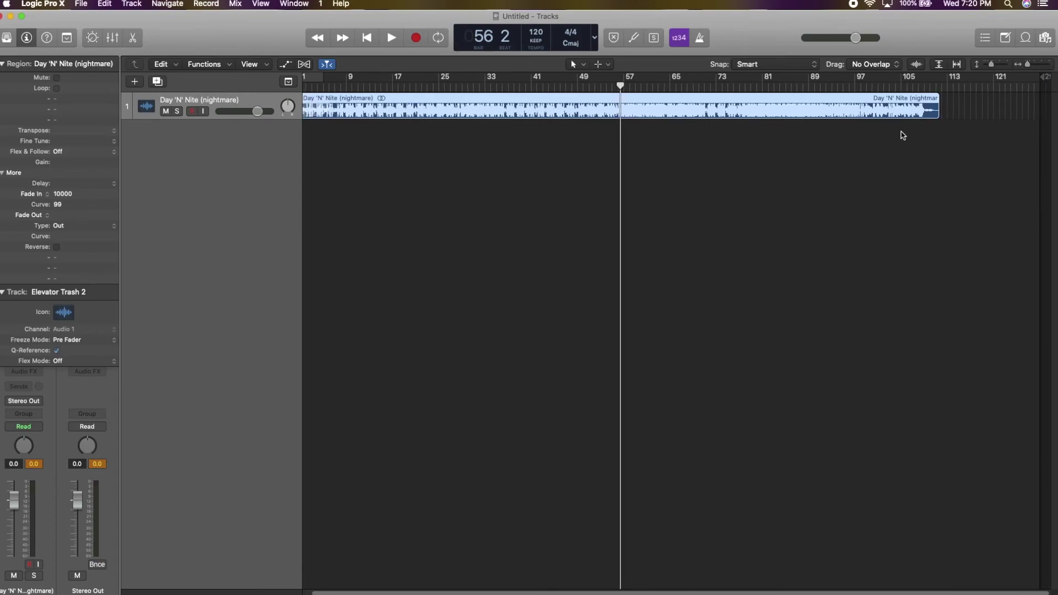
{"action": "scroll", "coordinate": [915, 131], "scroll_direction": "up", "scroll_amount": 5}
{"action": "scroll", "coordinate": [915, 132], "scroll_direction": "right", "scroll_amount": 5}
{"action": "scroll", "coordinate": [915, 132], "scroll_direction": "right", "scroll_amount": 10}
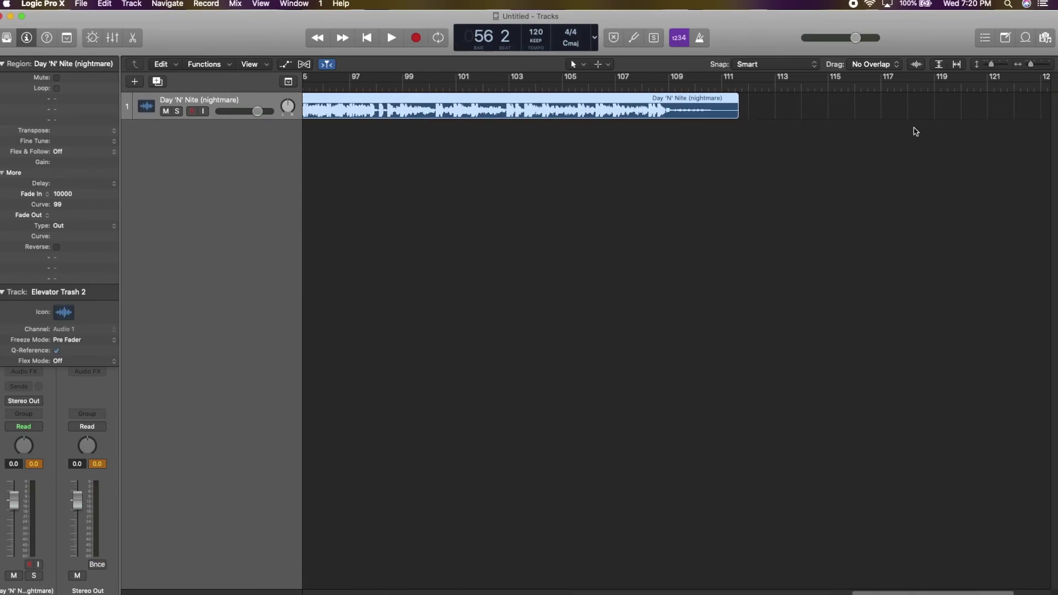
{"action": "double_click", "coordinate": [70, 214]}
{"action": "left_click", "coordinate": [67, 210]}
{"action": "double_click", "coordinate": [56, 213]}
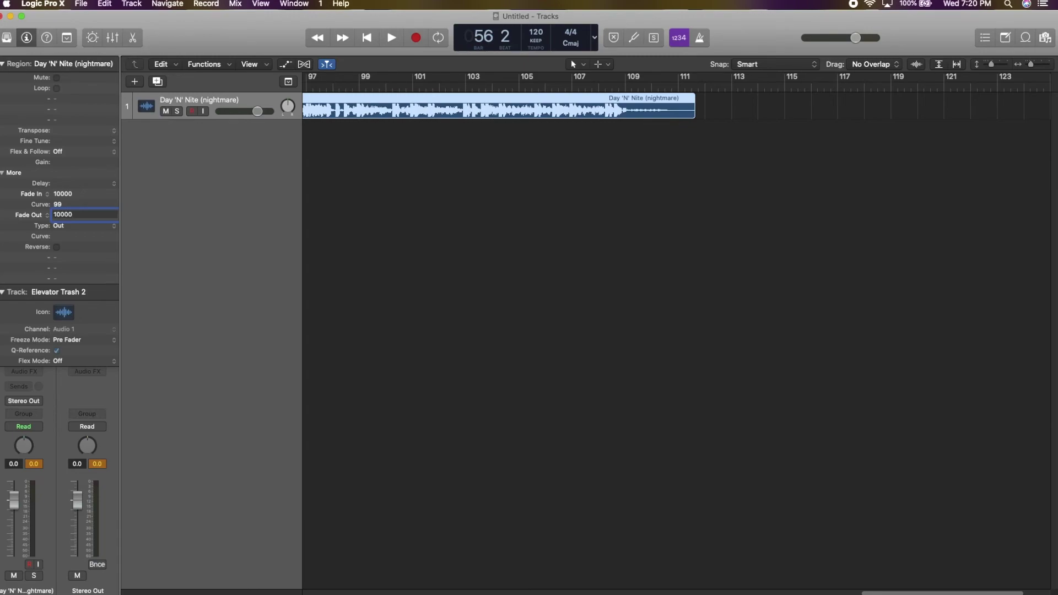
{"action": "key", "text": "Return"}
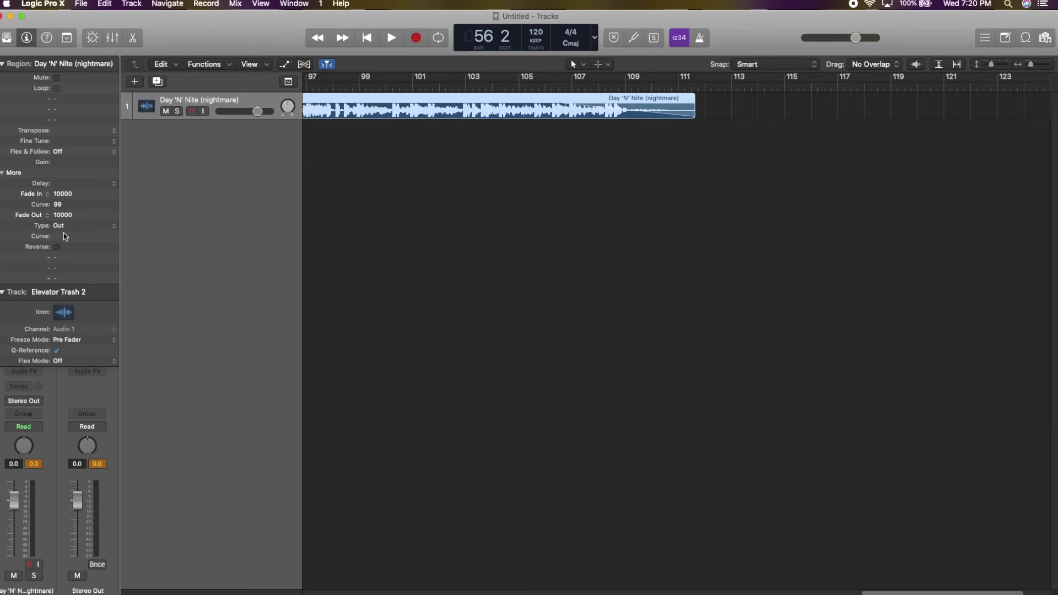
{"action": "left_click_drag", "start_coordinate": [70, 235], "coordinate": [78, 152]}
{"action": "scroll", "coordinate": [671, 91], "scroll_direction": "down", "scroll_amount": 5}
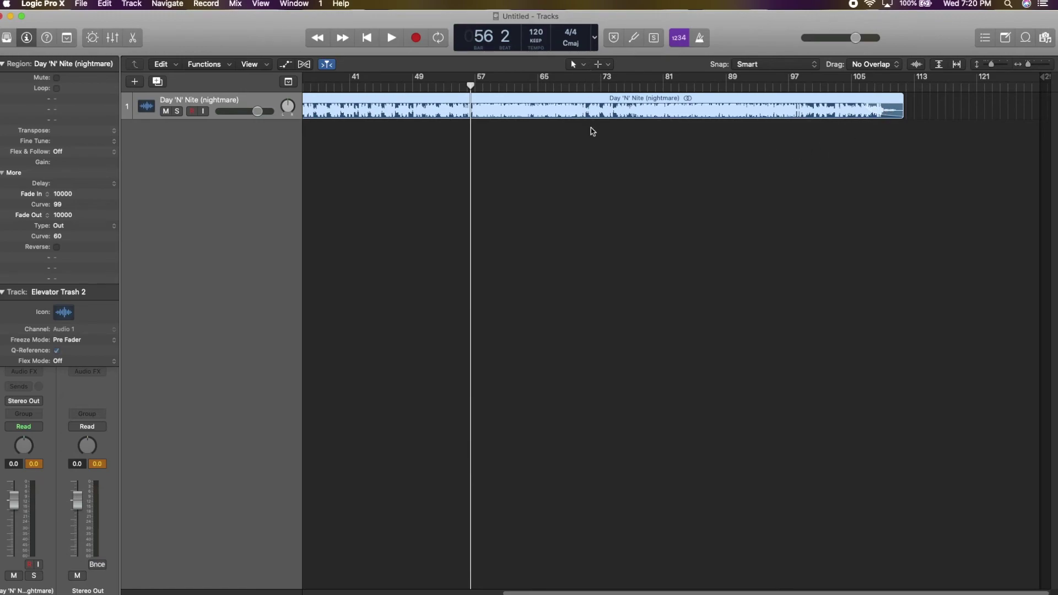
Switch the primary pointer tool to the Fade Tool for editing the fade at the region's start
{"action": "key", "text": "t"}
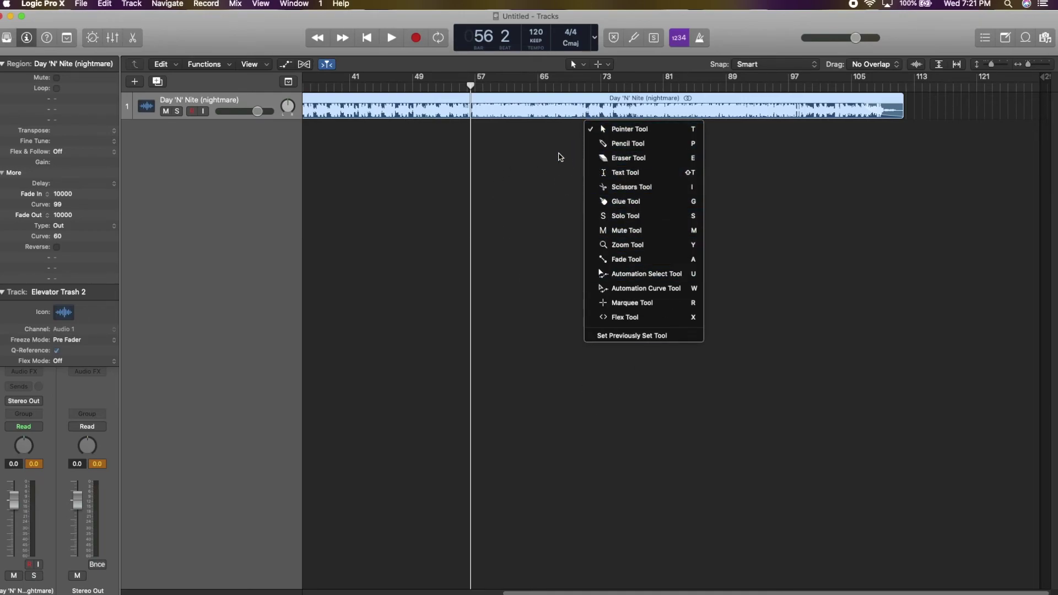
{"action": "key", "text": "a"}
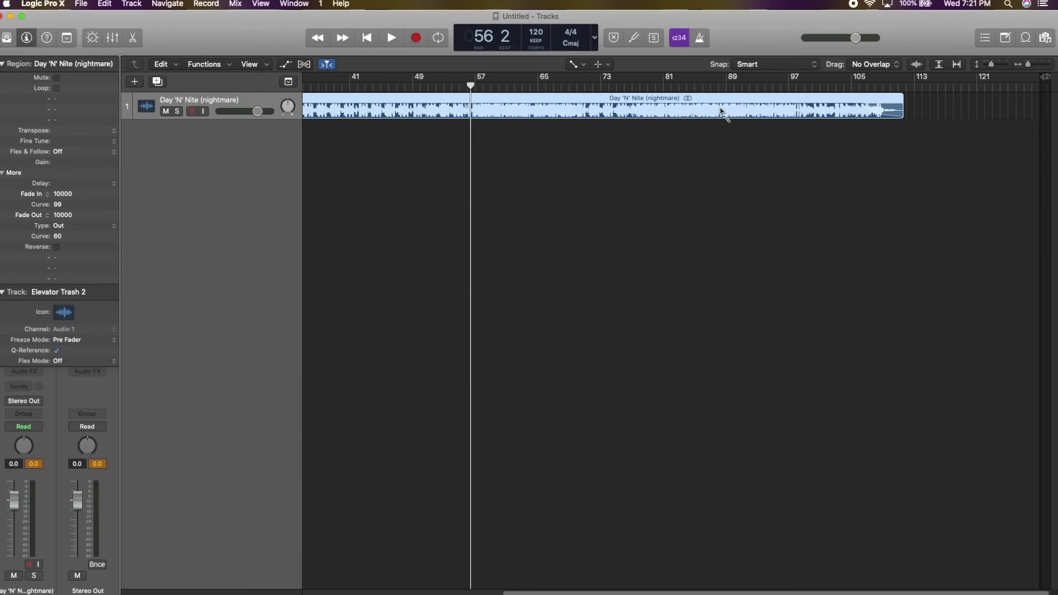
{"action": "scroll", "coordinate": [837, 106], "scroll_direction": "down", "scroll_amount": 4}
{"action": "scroll", "coordinate": [838, 105], "scroll_direction": "up", "scroll_amount": 8}
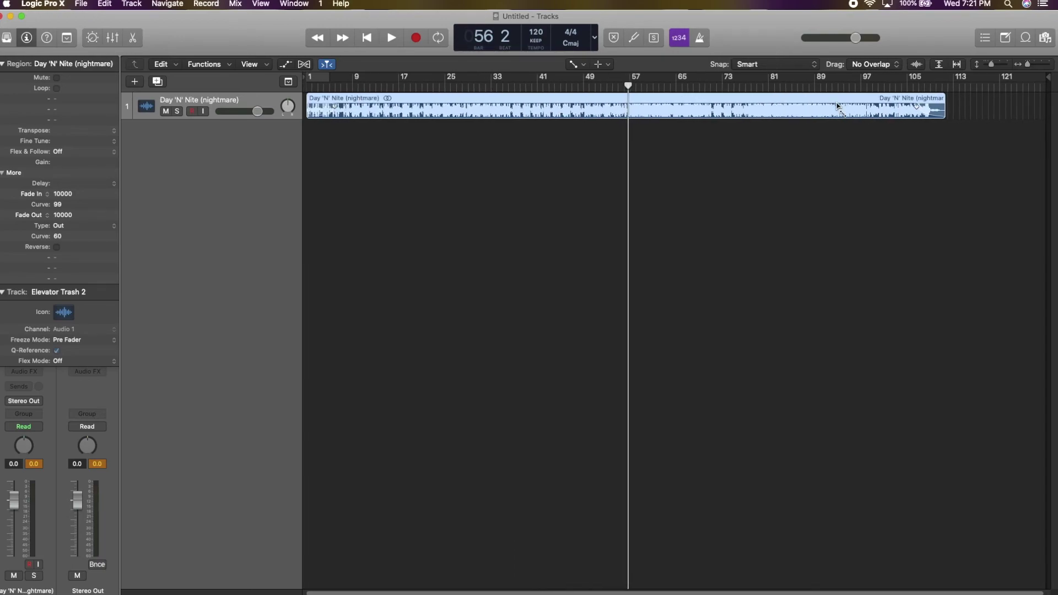
{"action": "scroll", "coordinate": [330, 110], "scroll_direction": "left", "scroll_amount": 15}
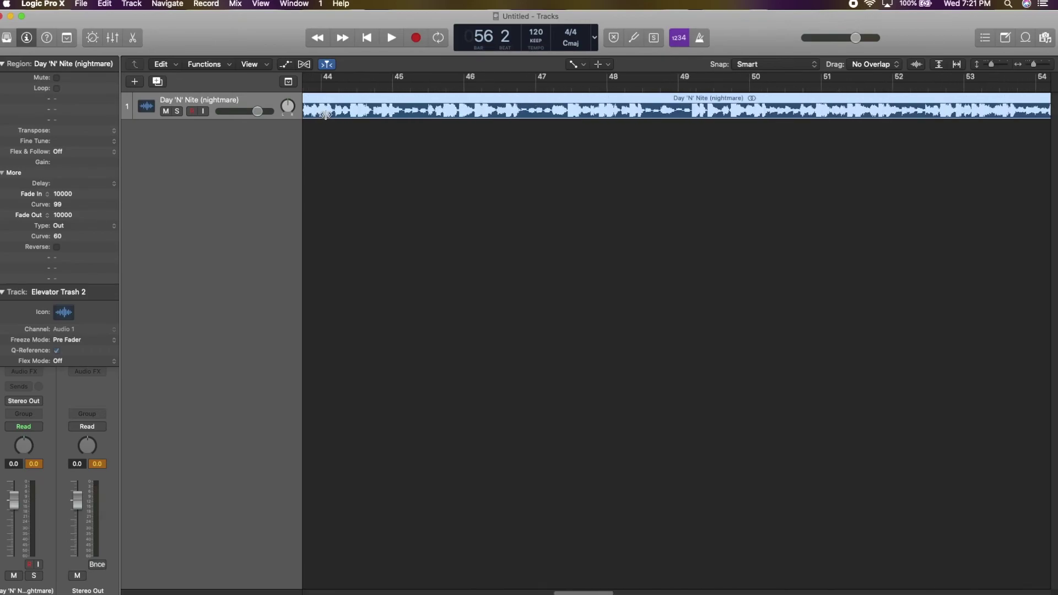
{"action": "scroll", "coordinate": [348, 109], "scroll_direction": "left", "scroll_amount": 3}
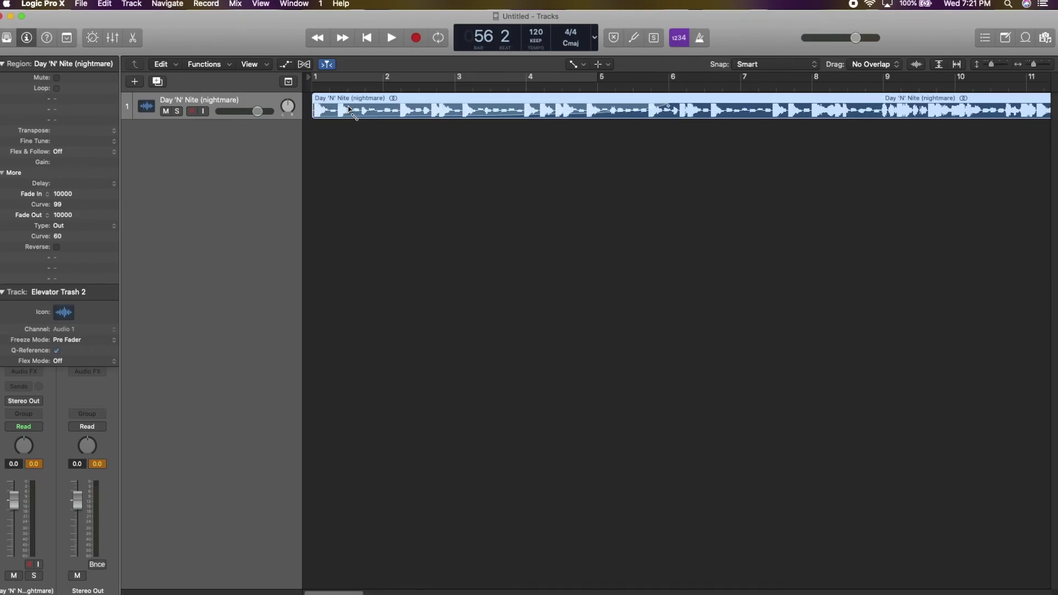
{"action": "left_click", "coordinate": [509, 76]}
{"action": "left_click_drag", "start_coordinate": [509, 76], "coordinate": [613, 220]}
{"action": "left_click_drag", "start_coordinate": [661, 102], "coordinate": [574, 199]}
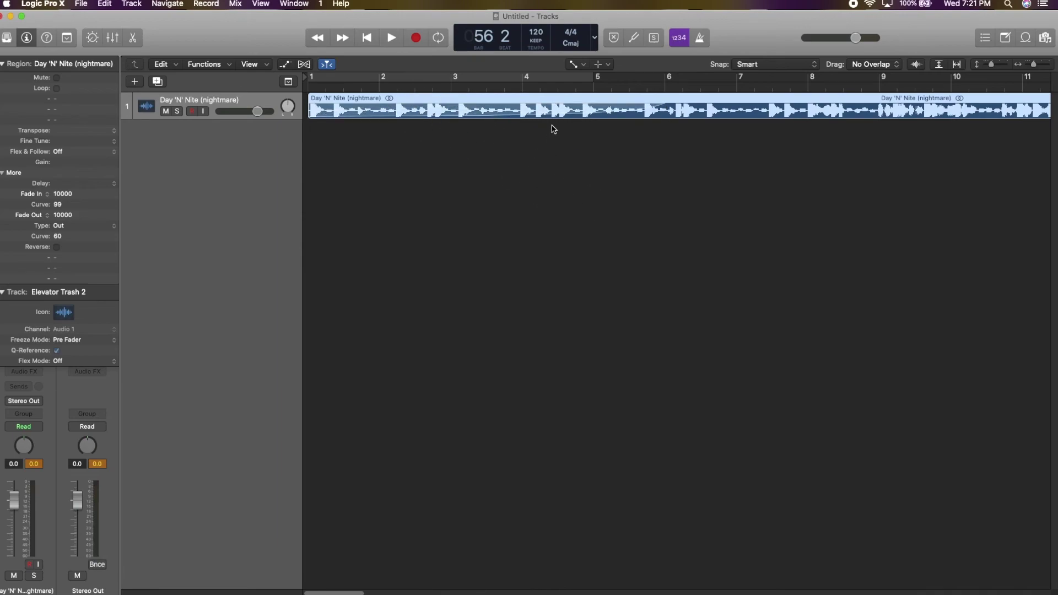
Shorten the fade-in at the region's start to about 3445 with the Fade Tool, and redraw it to about 8890
{"action": "left_click", "coordinate": [648, 112]}
{"action": "left_click", "coordinate": [685, 139]}
{"action": "left_click", "coordinate": [716, 108]}
{"action": "left_click_drag", "start_coordinate": [663, 108], "coordinate": [428, 106]}
{"action": "scroll", "coordinate": [453, 114], "scroll_direction": "down", "scroll_amount": 5}
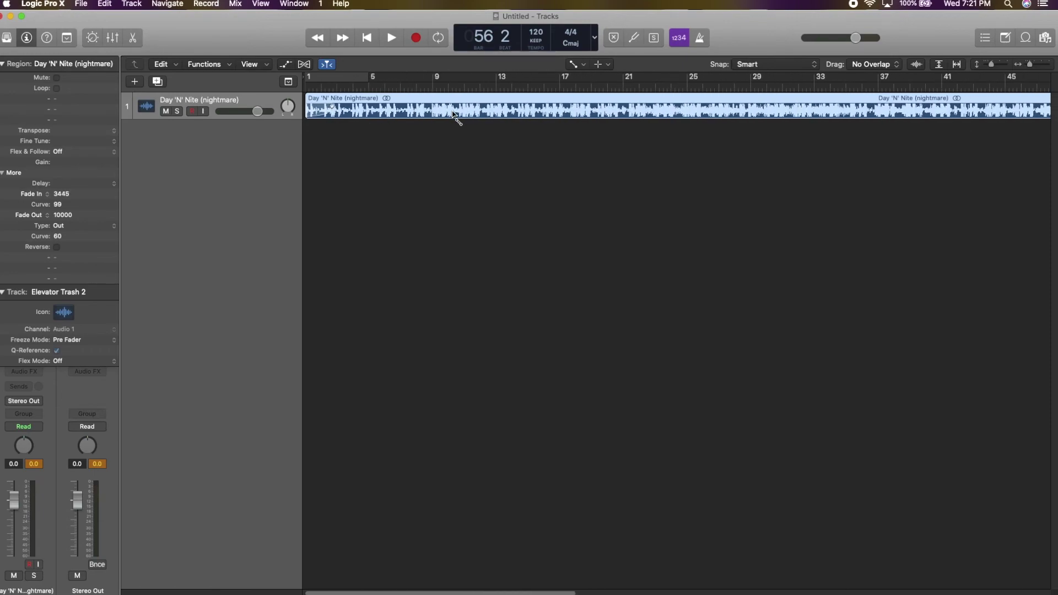
{"action": "left_click_drag", "start_coordinate": [308, 106], "coordinate": [383, 104]}
Shape the fade-out at the region's end to about 5110 with a curve of 63 and play the ending from bar 107
{"action": "scroll", "coordinate": [402, 102], "scroll_direction": "right", "scroll_amount": 15}
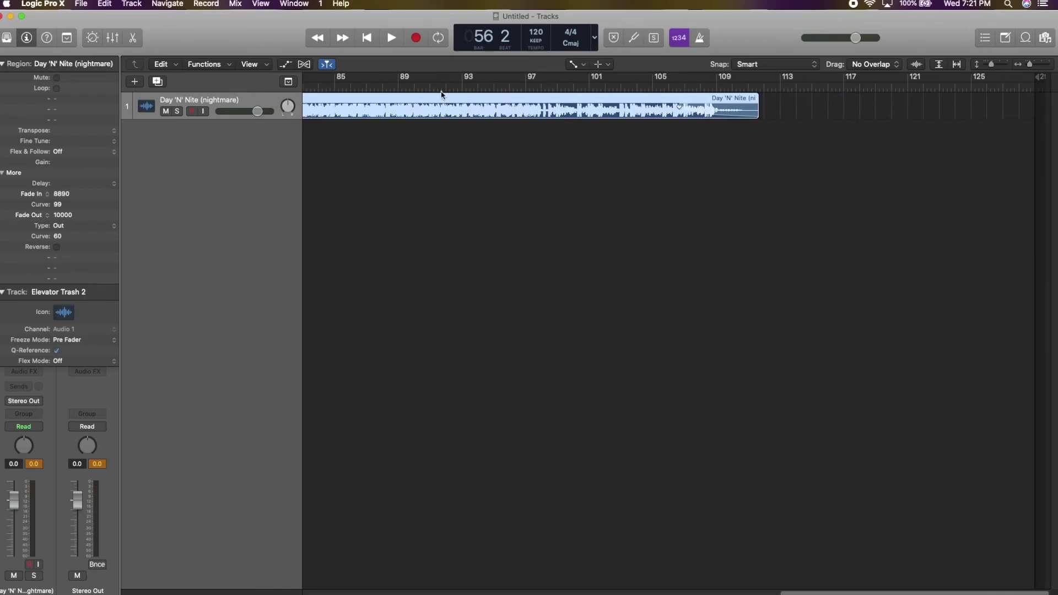
{"action": "left_click_drag", "start_coordinate": [687, 107], "coordinate": [747, 108]}
{"action": "left_click", "coordinate": [690, 78]}
{"action": "key", "text": "space"}
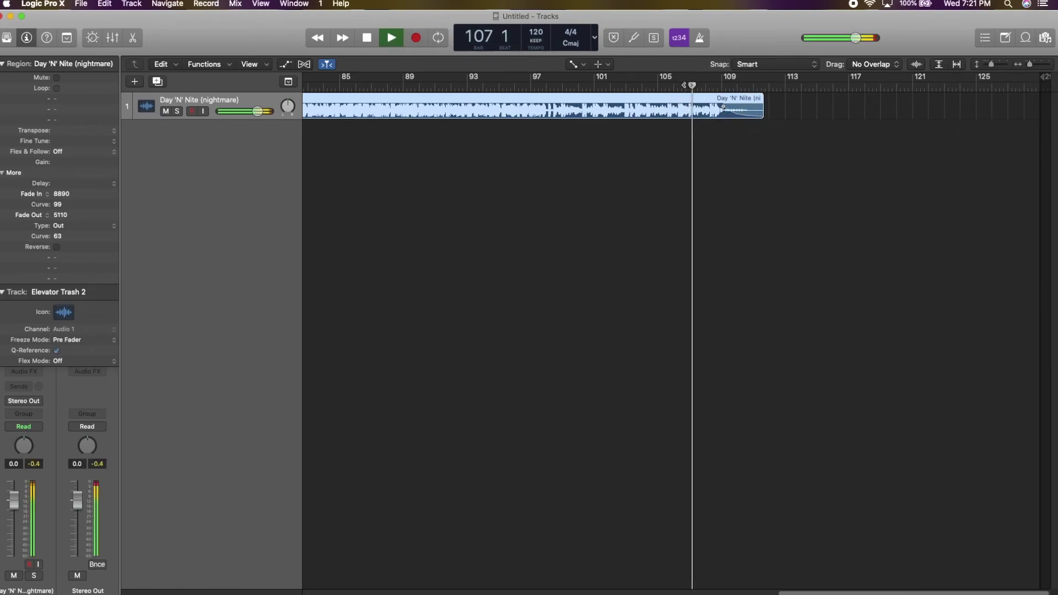
{"action": "key", "text": "super+Right"}
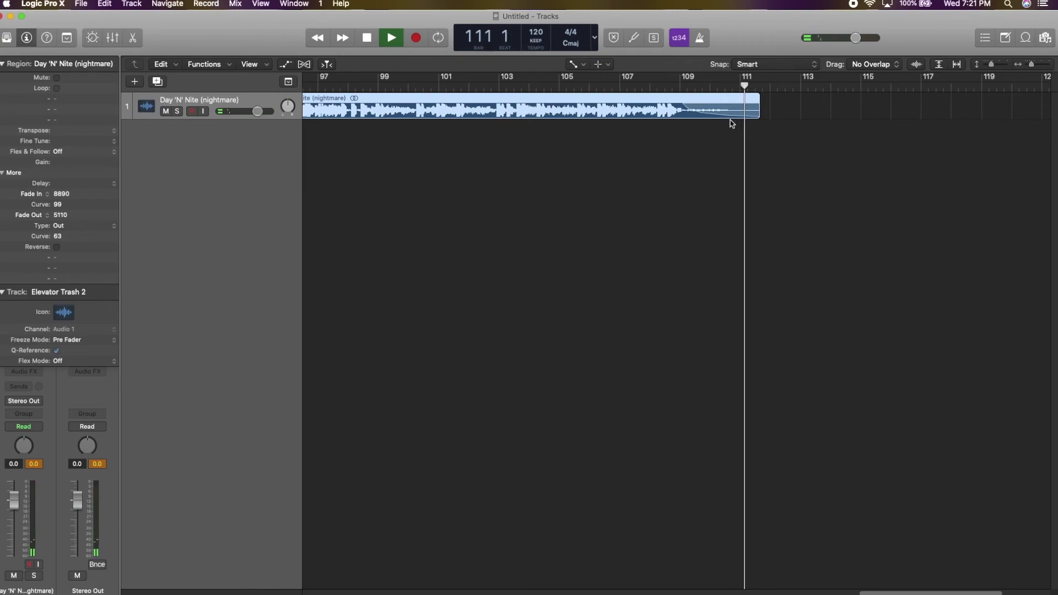
{"action": "key", "text": "space"}
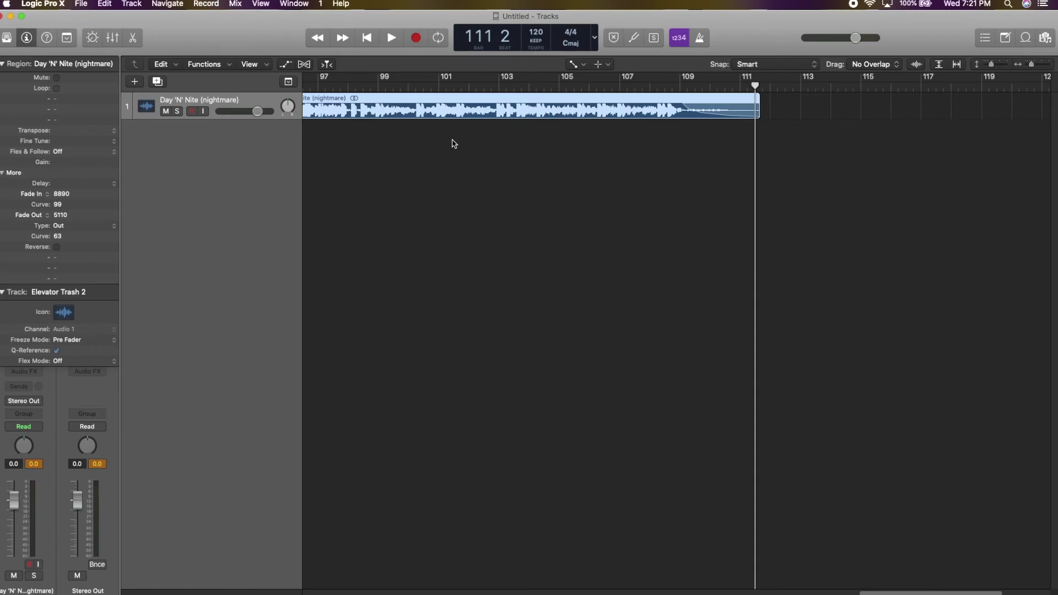
Split the region just after bar 93 with the Scissors Tool
{"action": "scroll", "coordinate": [453, 144], "scroll_direction": "left", "scroll_amount": 5}
{"action": "left_click", "coordinate": [585, 65]}
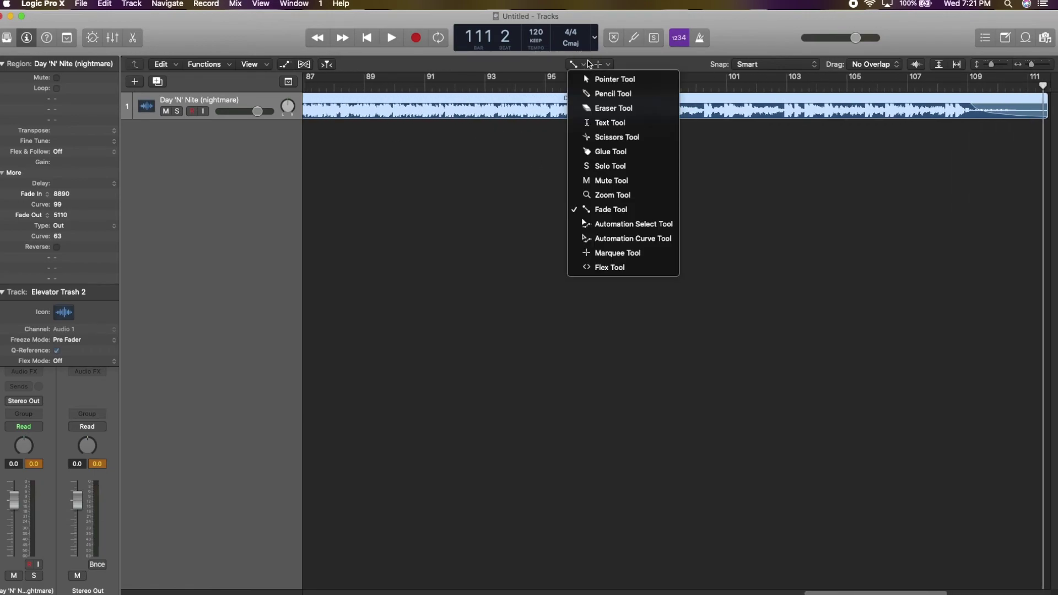
{"action": "left_click", "coordinate": [476, 196]}
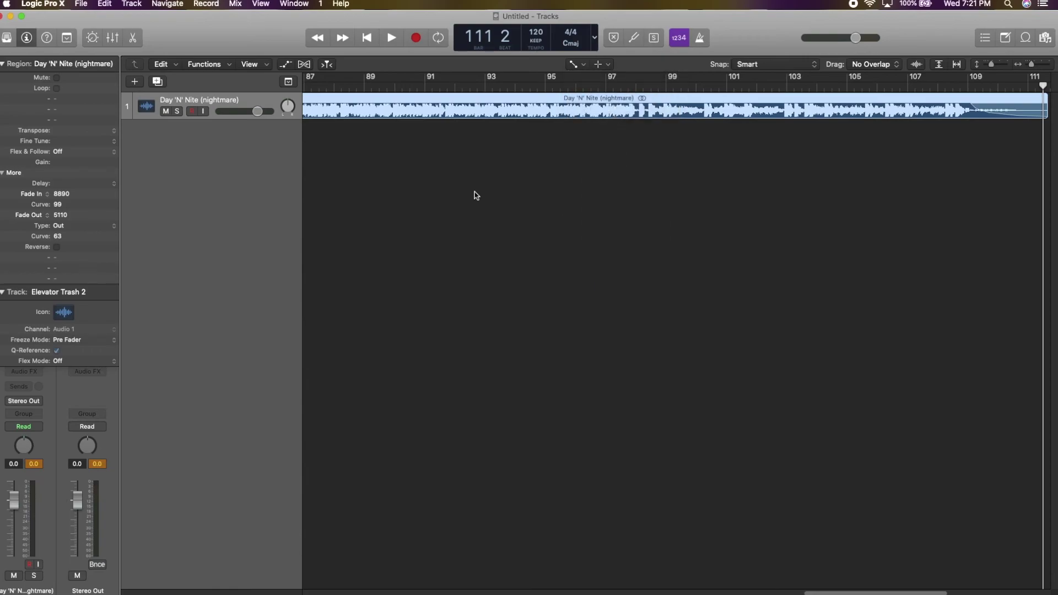
{"action": "key", "text": "t"}
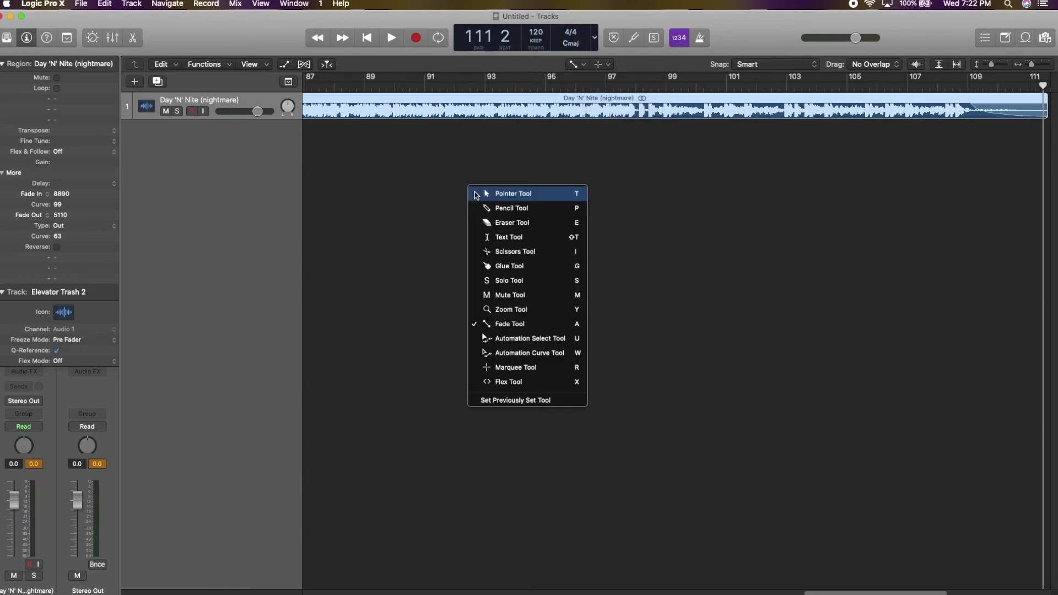
{"action": "key", "text": "i"}
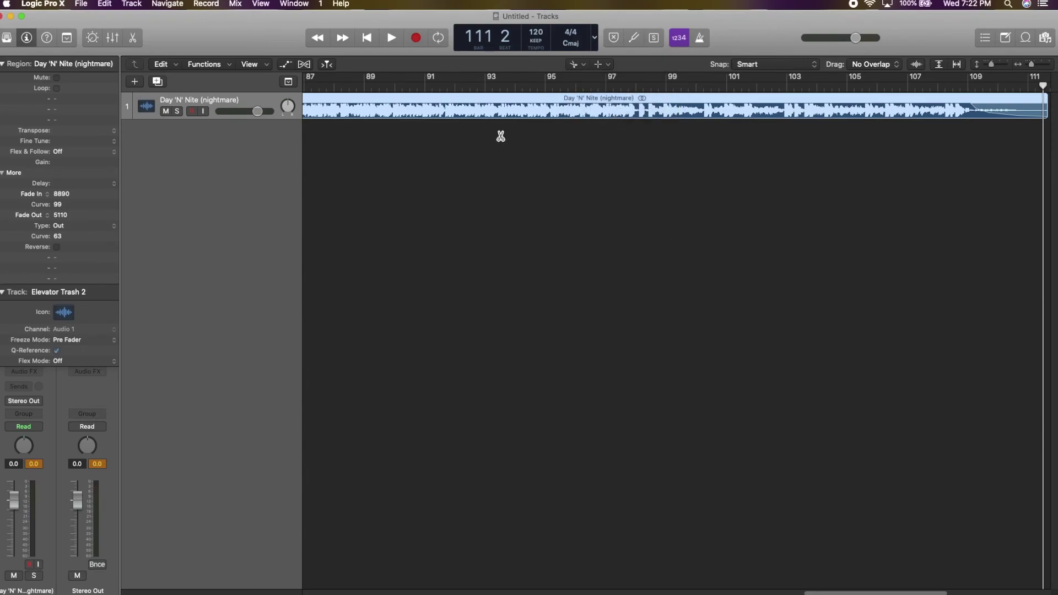
{"action": "left_click", "coordinate": [493, 113]}
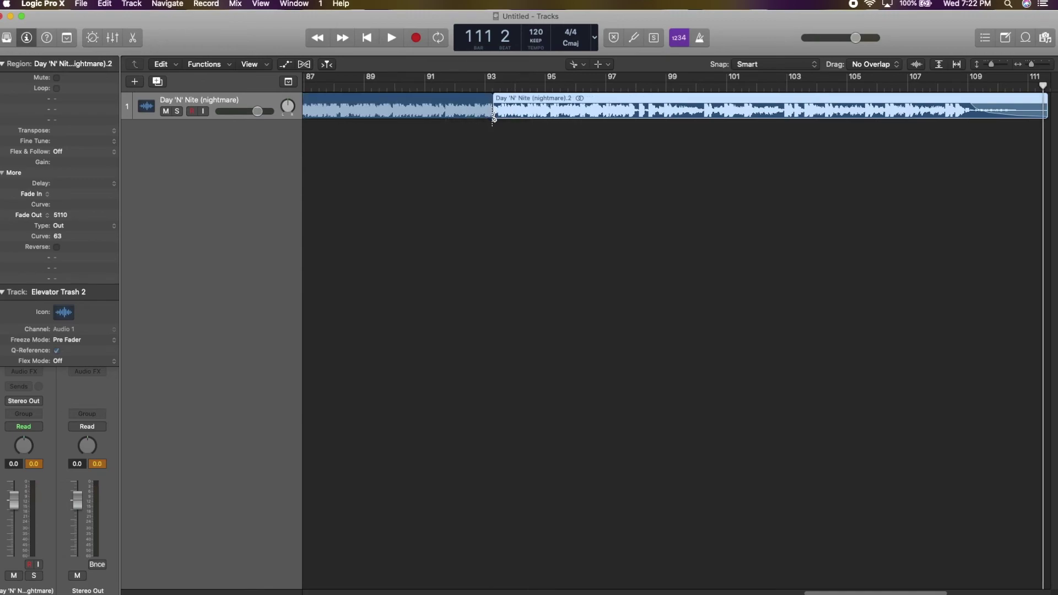
Draw a crossfade over the split between the two regions with the Fade Tool
{"action": "key", "text": "t"}
{"action": "key", "text": "t"}
{"action": "left_click_drag", "start_coordinate": [495, 105], "coordinate": [470, 138]}
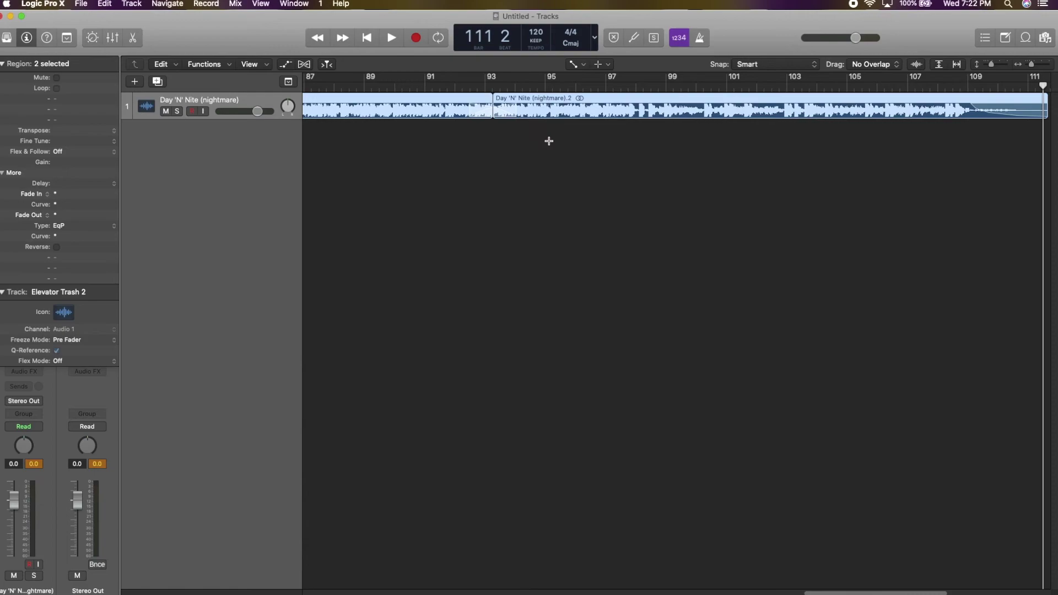
Undo the crossfade and the region split
{"action": "key", "text": "super+z"}
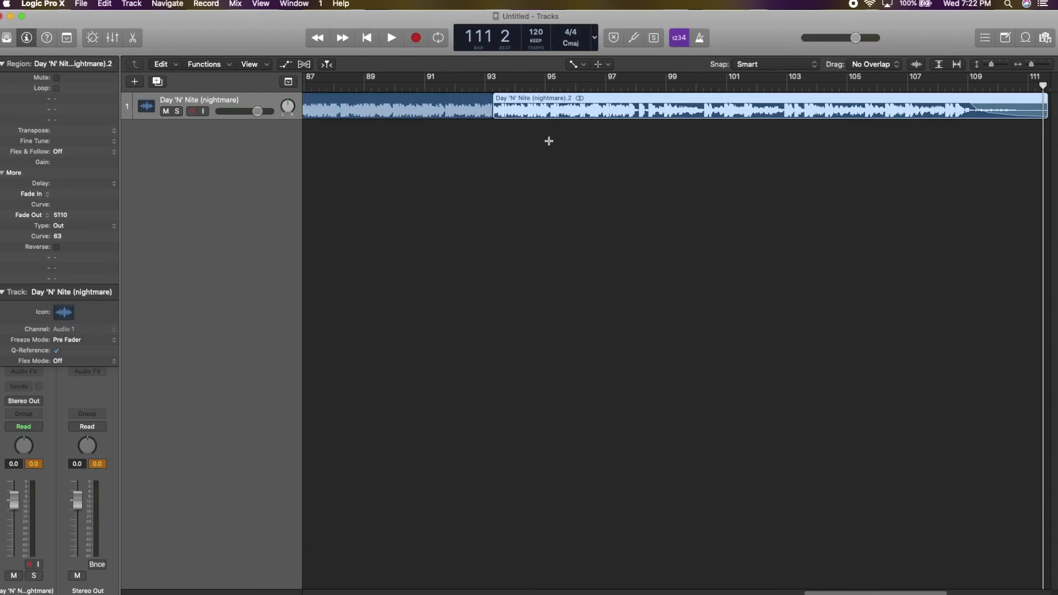
{"action": "key", "text": "super+z"}
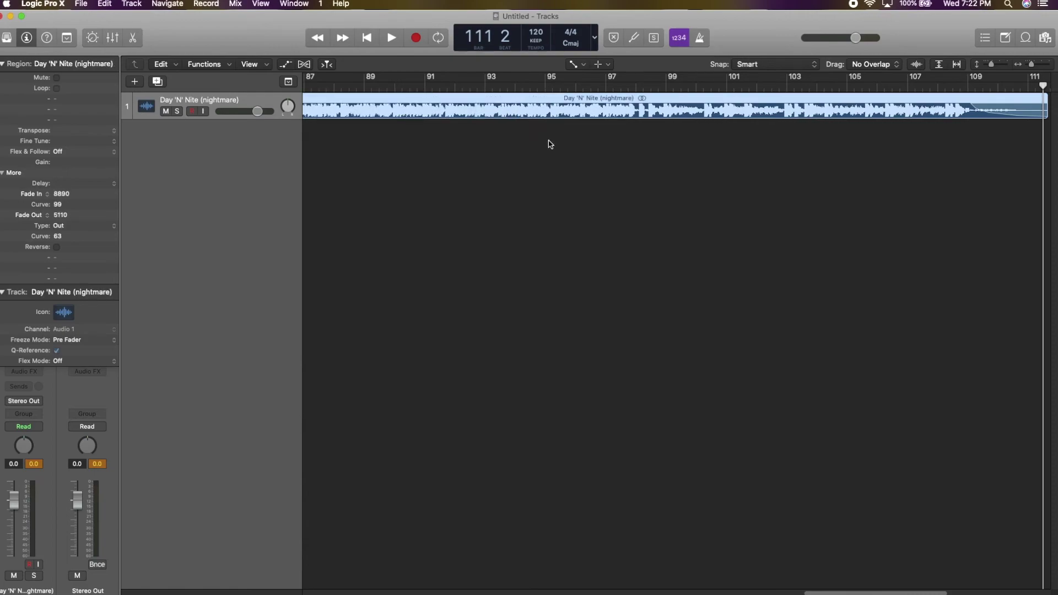
Switch back to the Pointer Tool and deselect the region
{"action": "key", "text": "t"}
{"action": "left_click", "coordinate": [565, 171]}
{"action": "left_click", "coordinate": [512, 144]}
{"action": "key", "text": "z"}
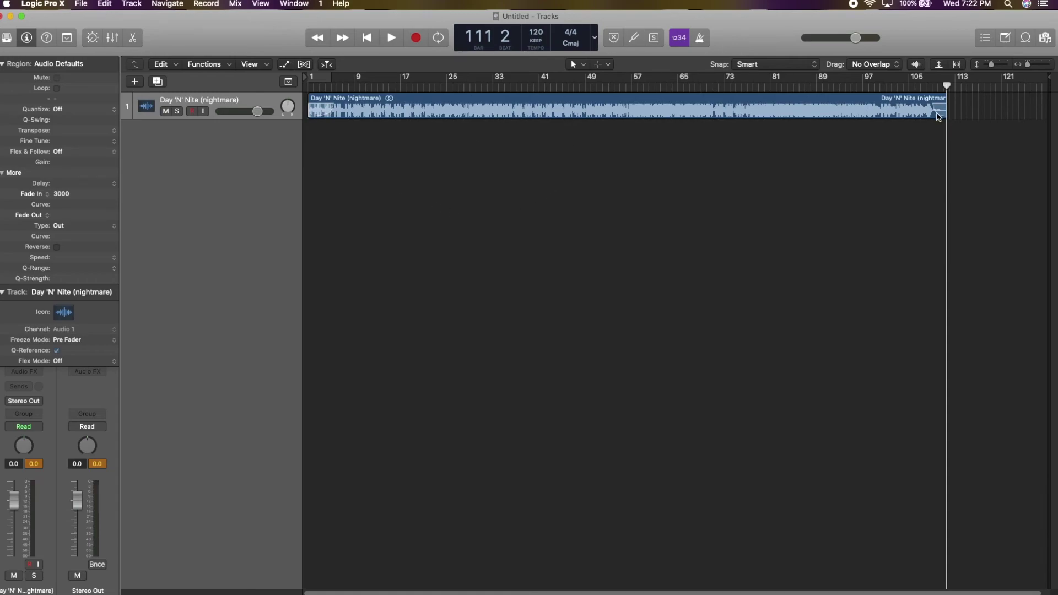
Trim the end of the region back to about bar 35 and place a copy of it at bar 41
{"action": "left_click_drag", "start_coordinate": [949, 116], "coordinate": [606, 116]}
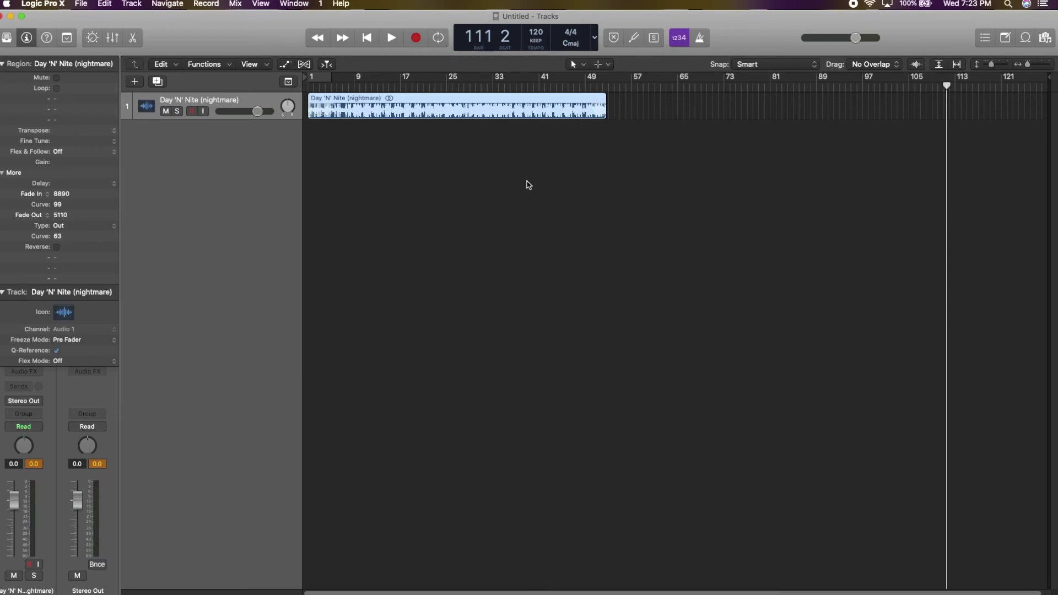
{"action": "left_click_drag", "start_coordinate": [609, 115], "coordinate": [507, 113]}
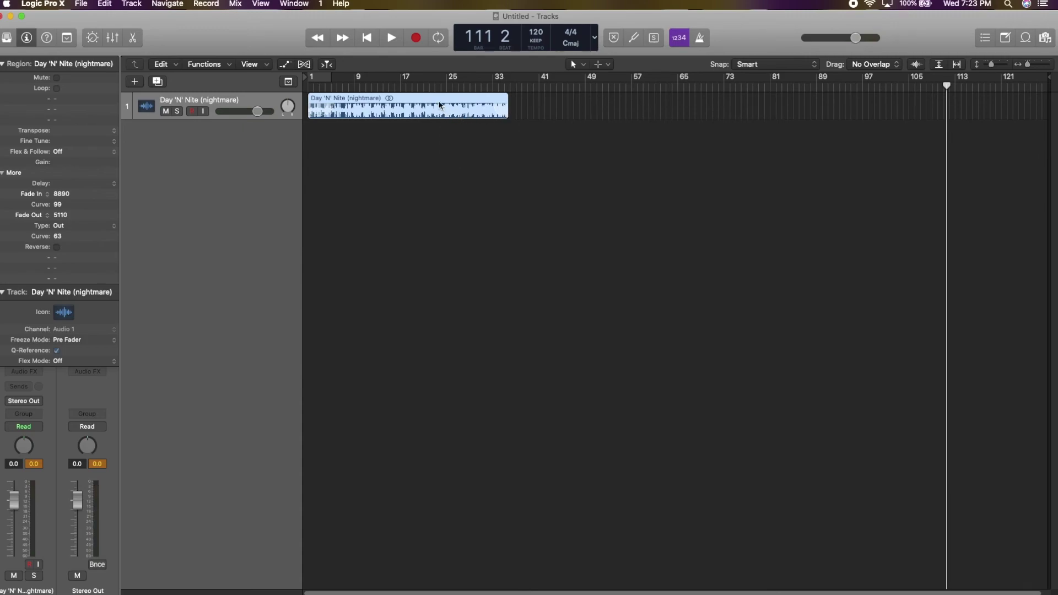
{"action": "left_click_drag", "start_coordinate": [426, 108], "coordinate": [657, 109]}
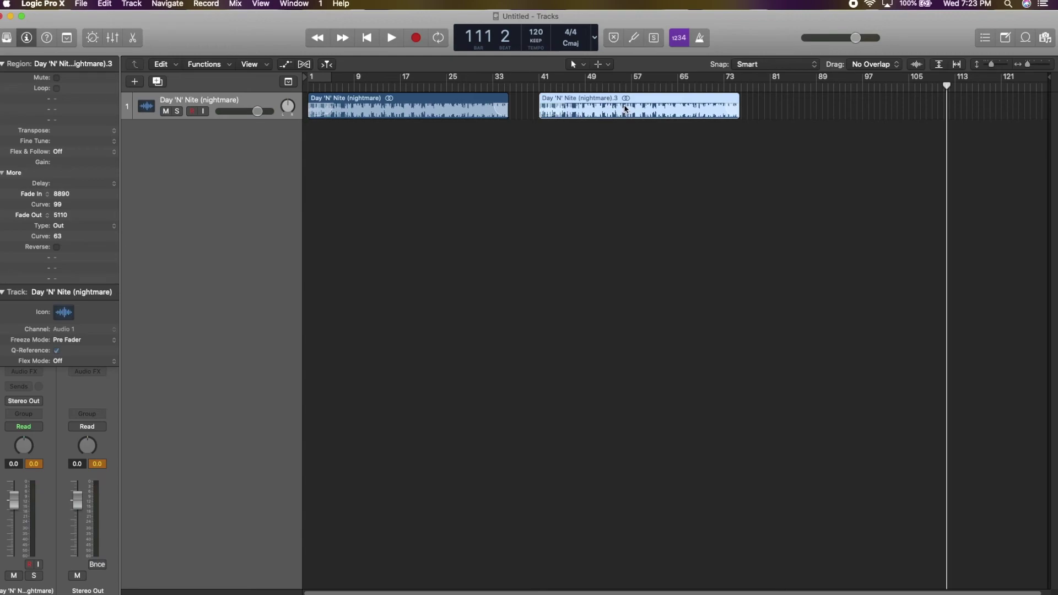
Hide the inspector and start converting the copied region at bar 41 to a new audio file
{"action": "right_click", "coordinate": [641, 114]}
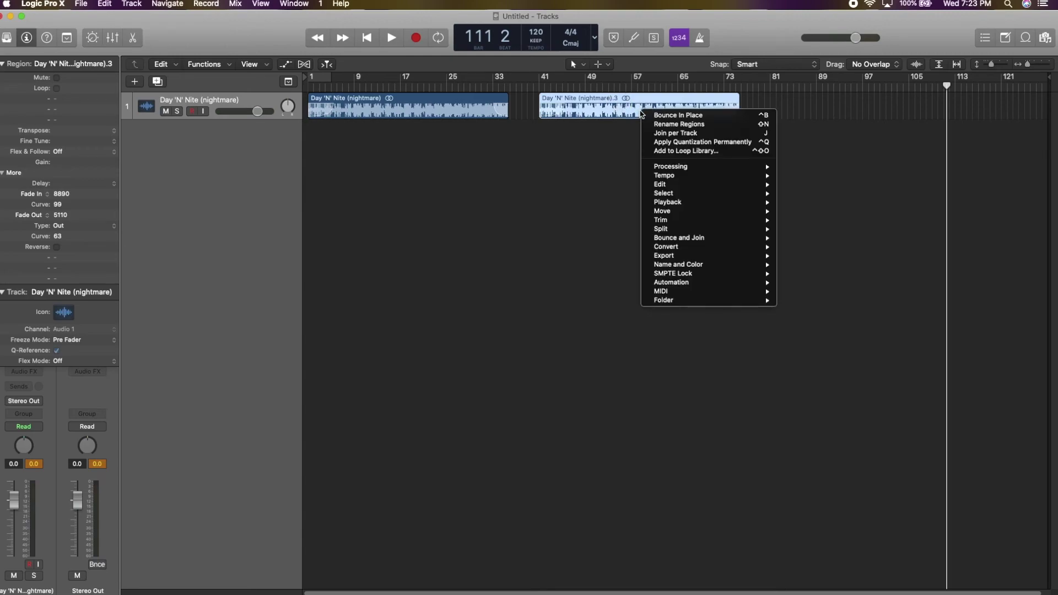
{"action": "left_click", "coordinate": [463, 168]}
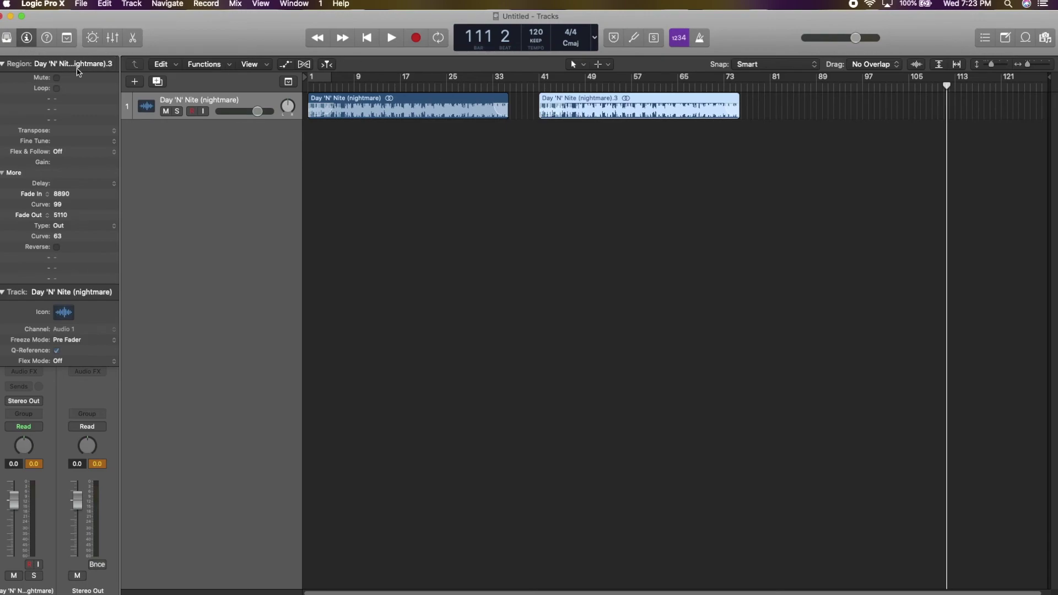
{"action": "key", "text": "i"}
{"action": "left_click", "coordinate": [46, 68]}
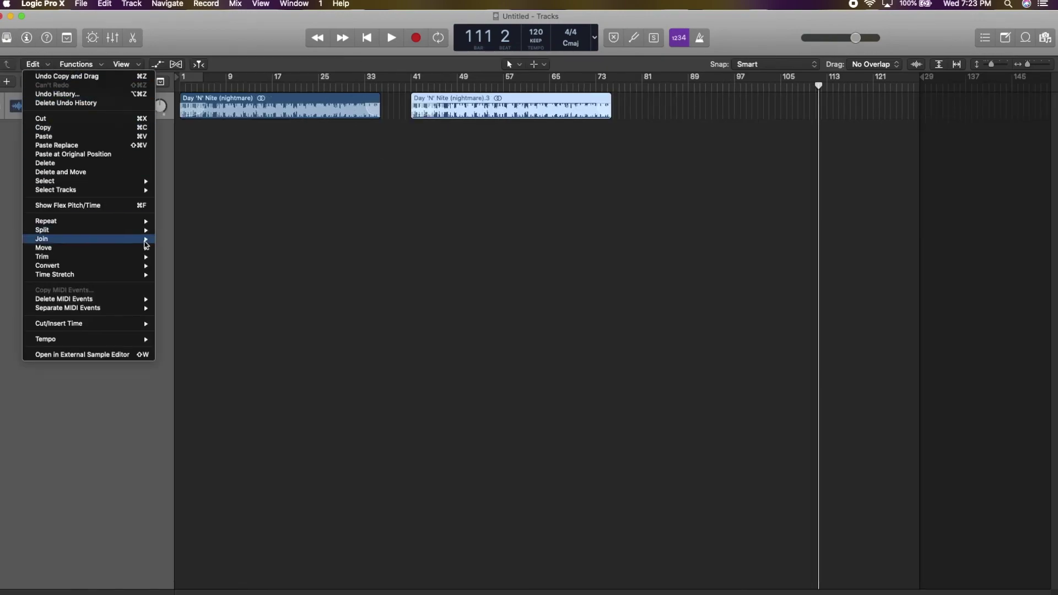
{"action": "mouse_move", "coordinate": [144, 312]}
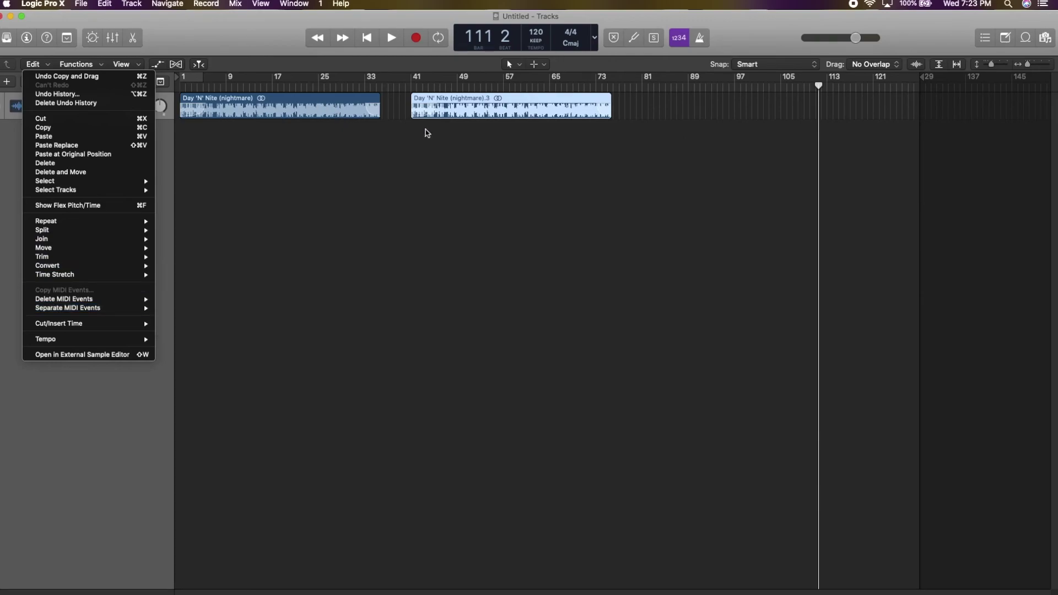
{"action": "mouse_move", "coordinate": [138, 243]}
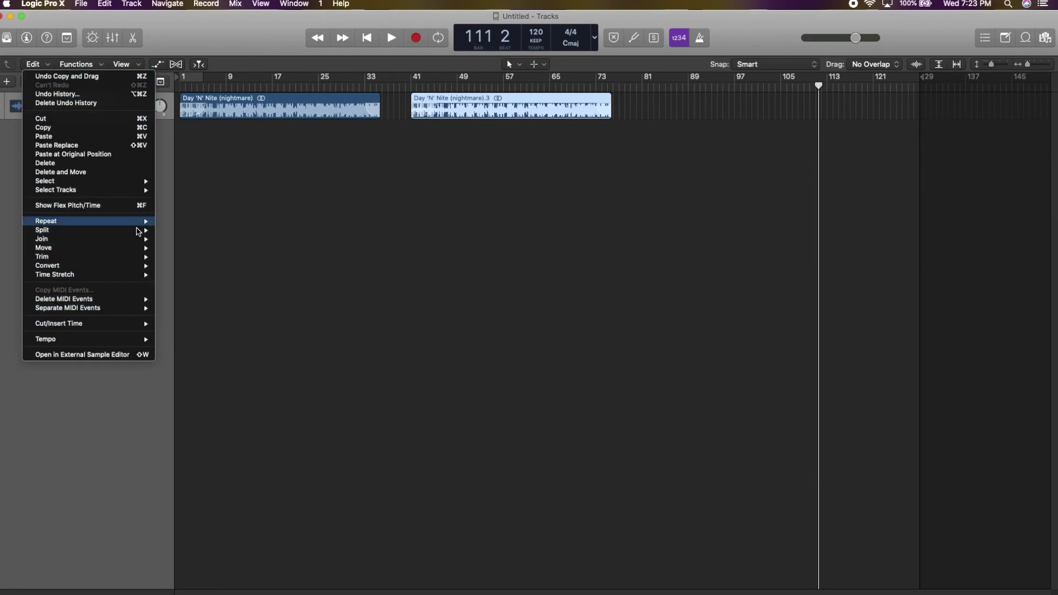
{"action": "mouse_move", "coordinate": [127, 265]}
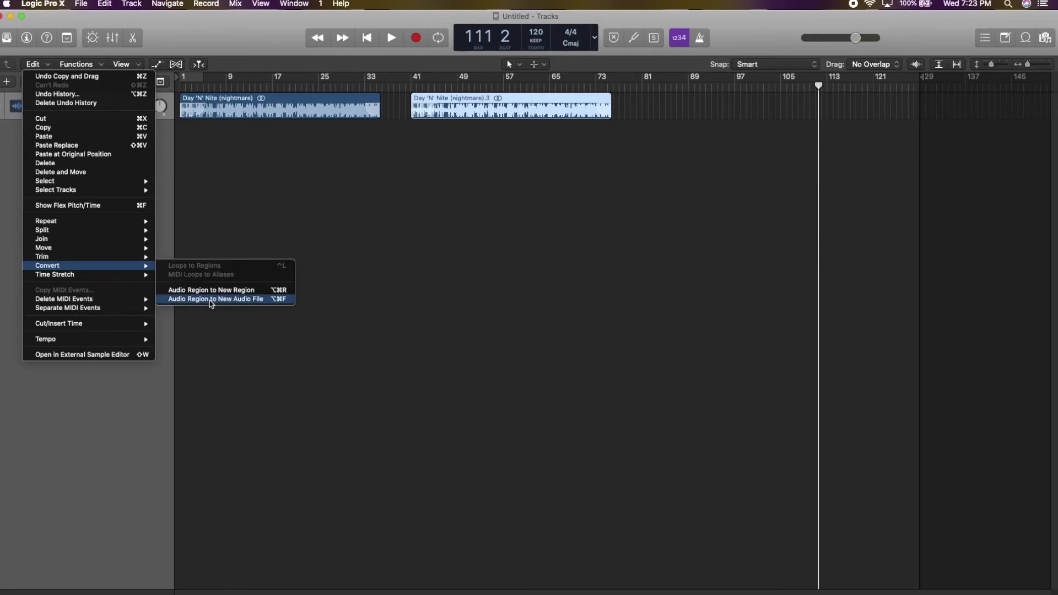
{"action": "left_click", "coordinate": [234, 300]}
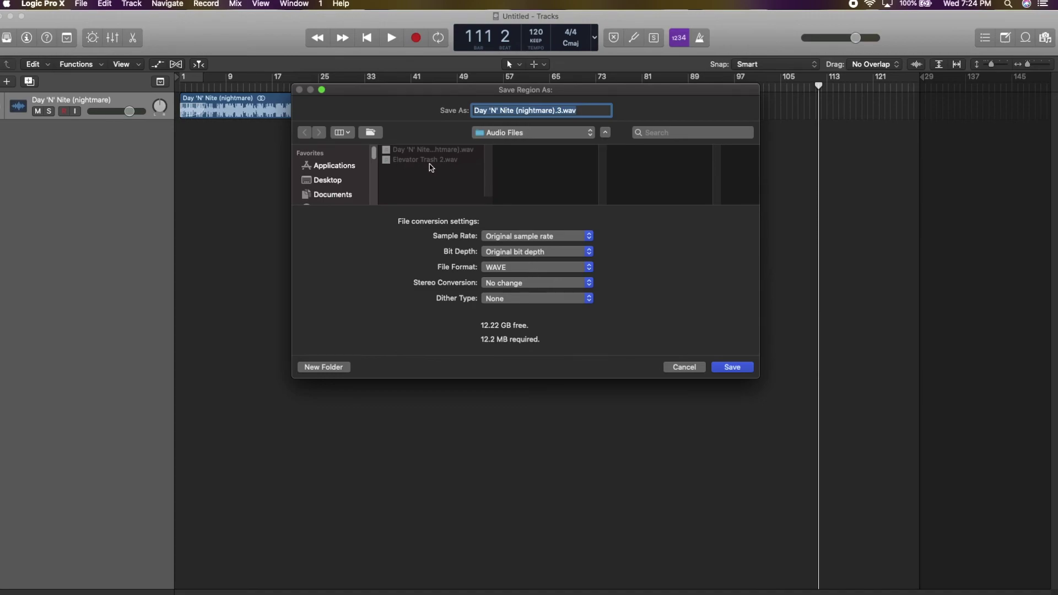
Name the new audio file "Day 'N' Nite Edit 1" and save it in the Audio Files folder as WAVE
{"action": "left_click", "coordinate": [553, 110]}
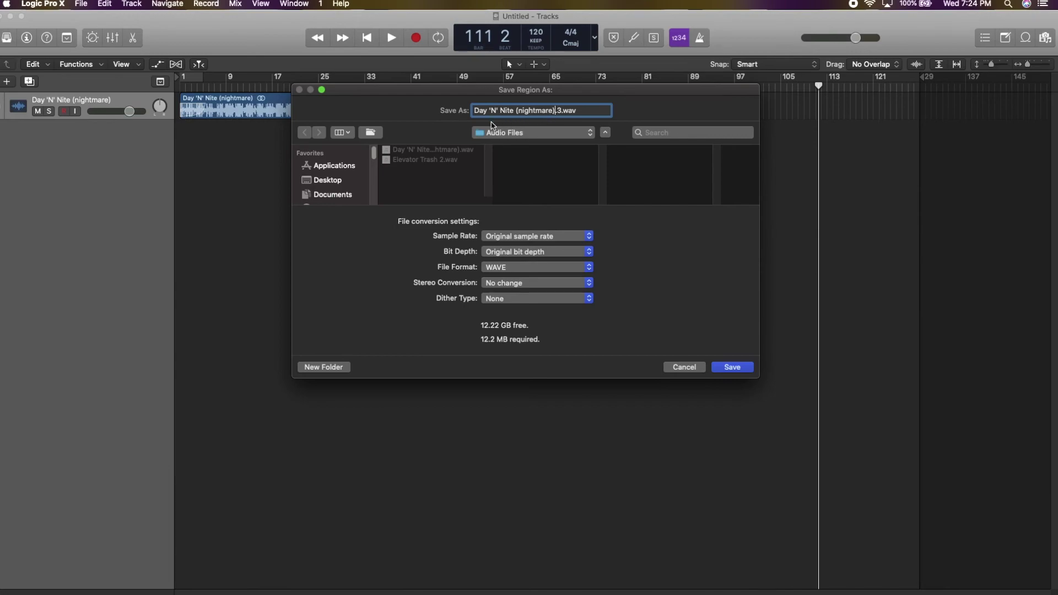
{"action": "key", "text": "BackSpace"}
{"action": "key", "text": "BackSpace"}
{"action": "key", "text": "BackSpace"}
{"action": "key", "text": "BackSpace"}
{"action": "key", "text": "BackSpace"}
{"action": "key", "text": "BackSpace"}
{"action": "key", "text": "BackSpace"}
{"action": "key", "text": "BackSpace"}
{"action": "key", "text": "BackSpace"}
{"action": "key", "text": "BackSpace"}
{"action": "key", "text": "BackSpace"}
{"action": "type", "text": "Edit 1"}
{"action": "key", "text": "BackSpace"}
{"action": "key", "text": "BackSpace"}
{"action": "key", "text": "Return"}
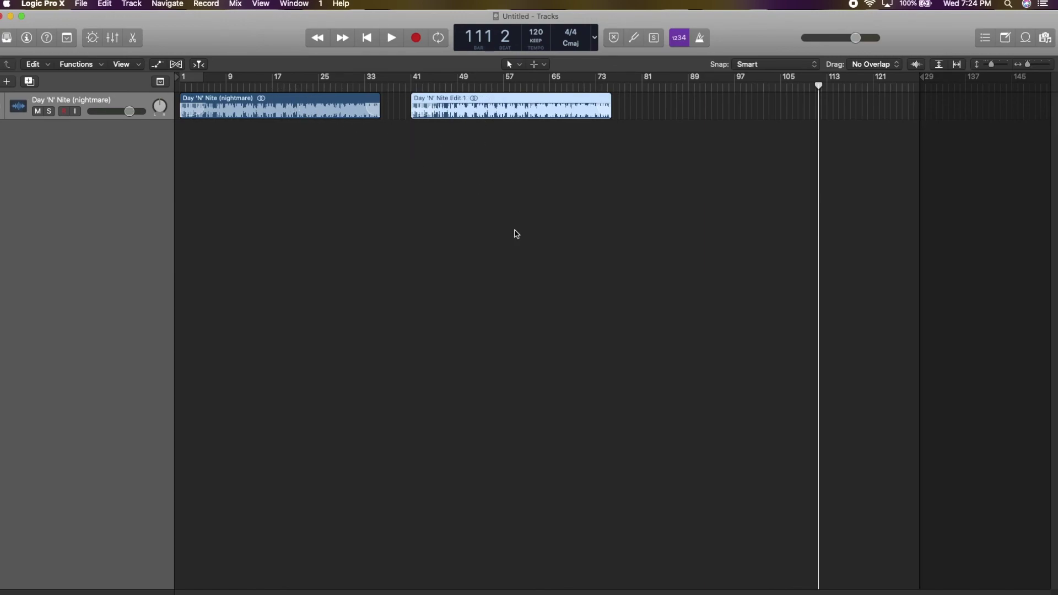
Open the Day 'N' Nite Edit 1 region in the audio file editor and reverse its audio
{"action": "key", "text": "super+Right"}
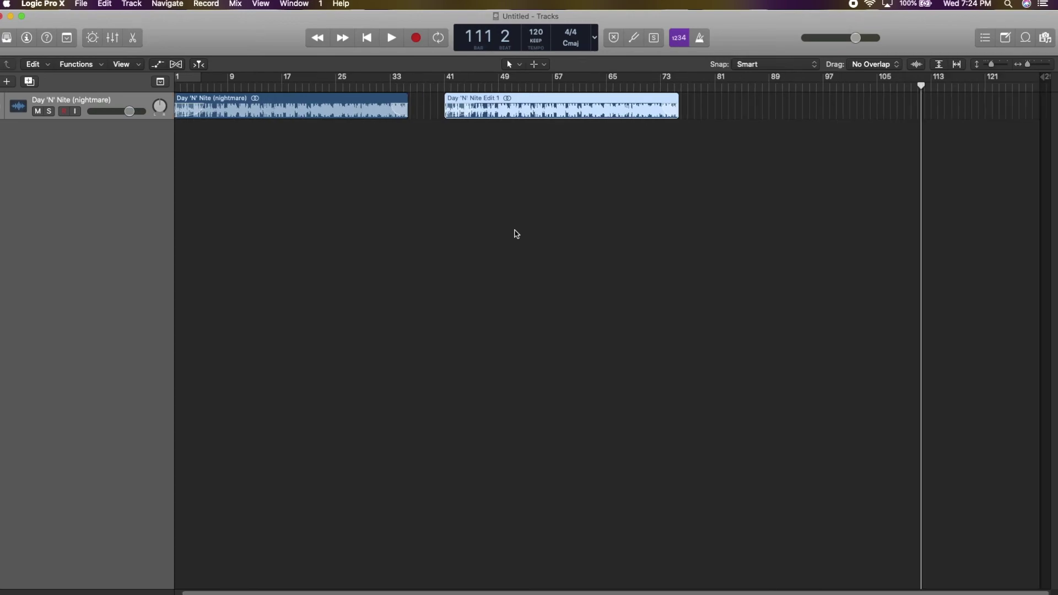
{"action": "left_click", "coordinate": [518, 106]}
{"action": "double_click", "coordinate": [575, 111]}
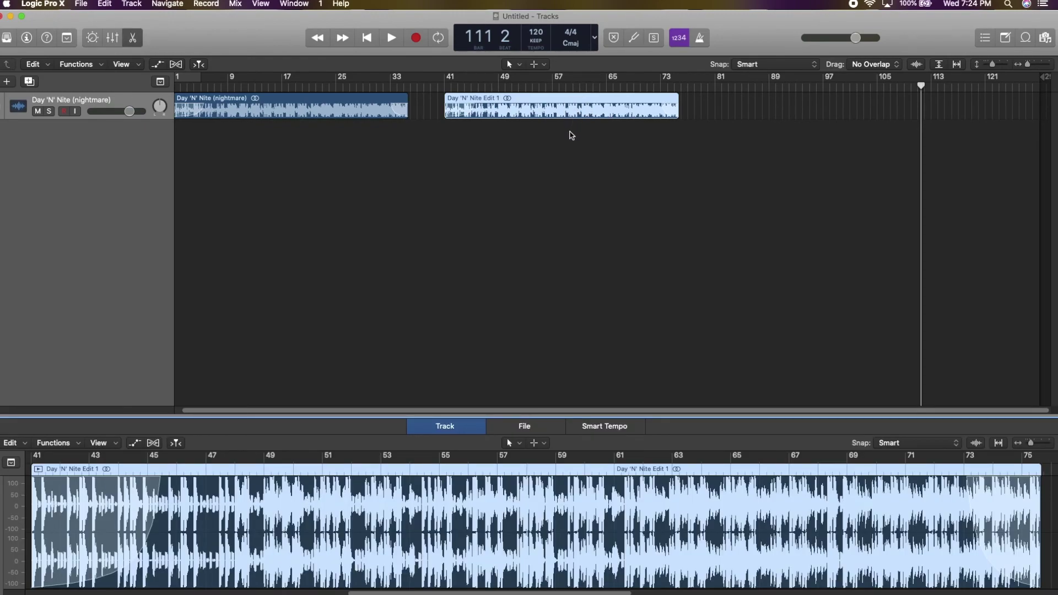
{"action": "left_click", "coordinate": [530, 427]}
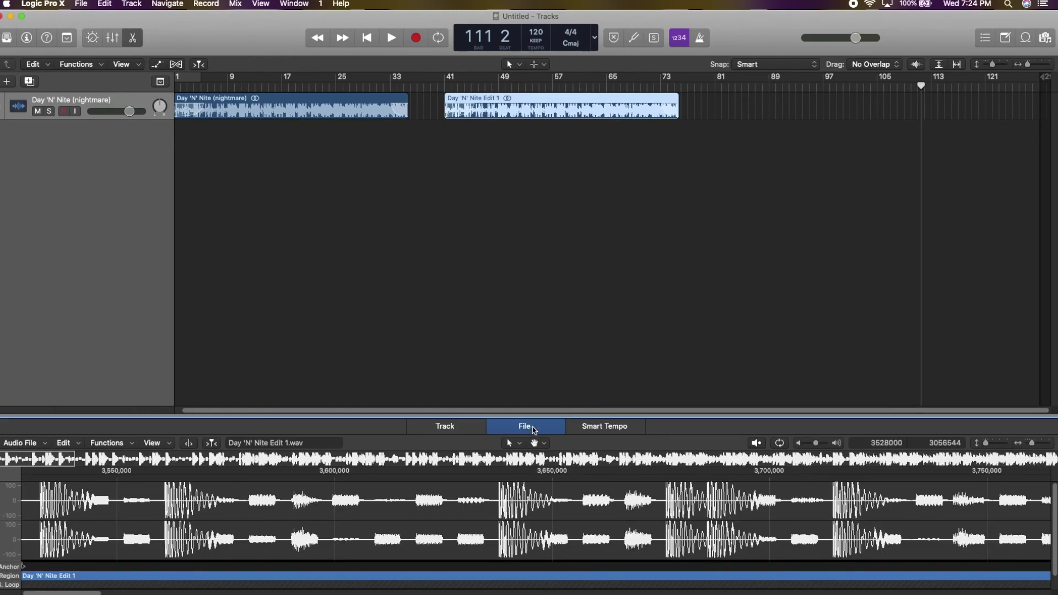
{"action": "left_click", "coordinate": [131, 444]}
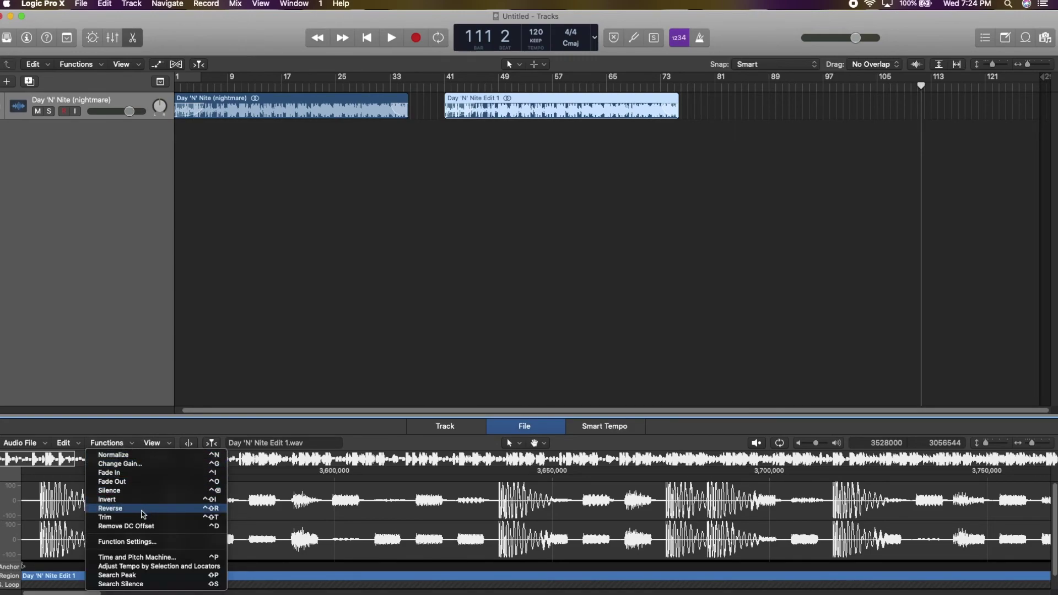
{"action": "left_click", "coordinate": [142, 509]}
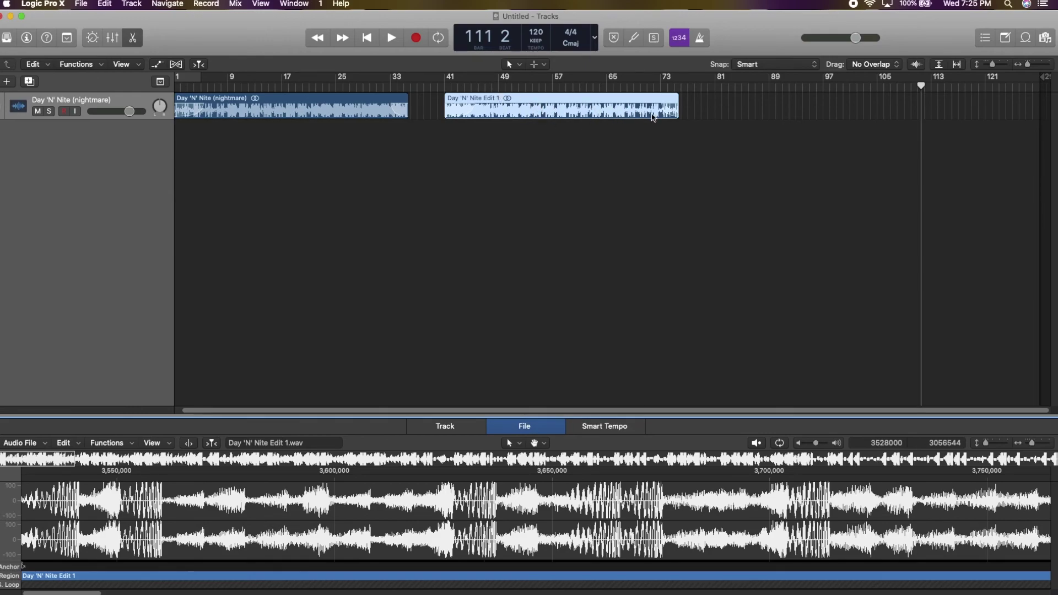
Play back the reversed region from just before bar 41, and stop playback around bar 49
{"action": "left_click", "coordinate": [438, 85]}
{"action": "key", "text": "space"}
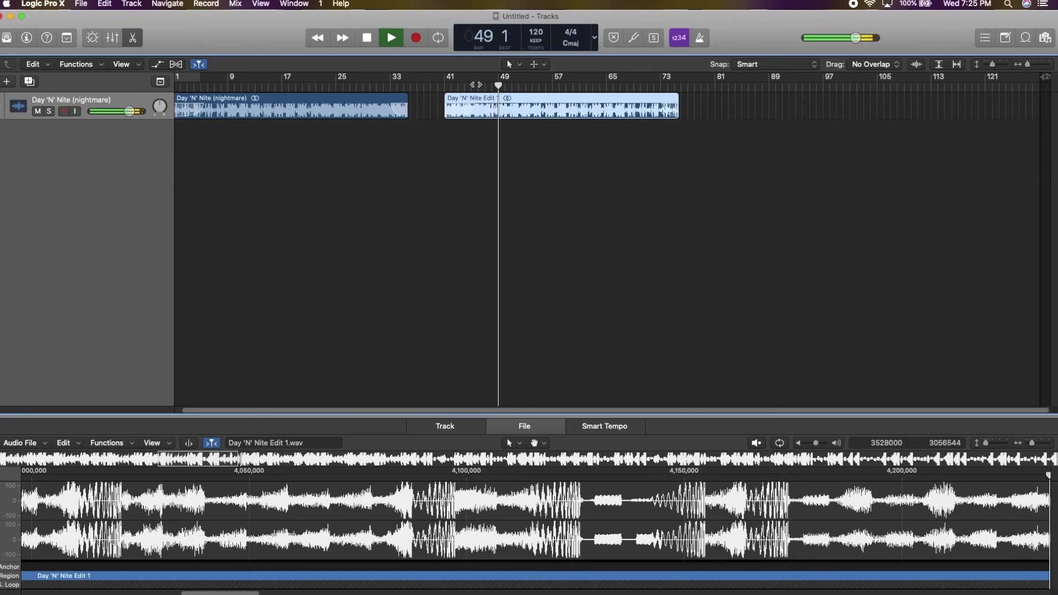
{"action": "key", "text": "space"}
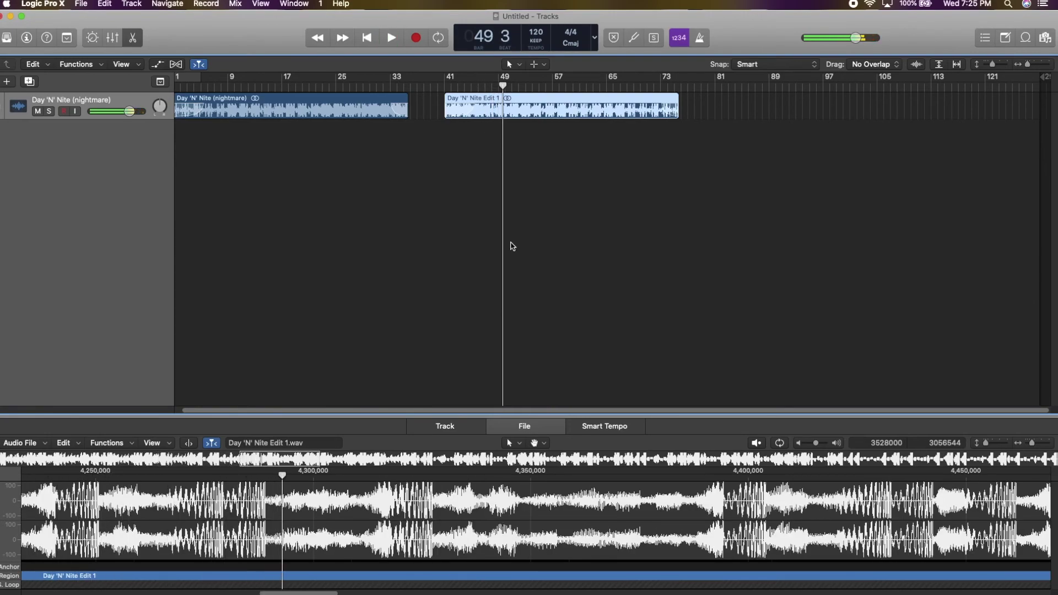
Close the audio editor and leave the Day 'N' Nite Edit 1 region selected
{"action": "left_click", "coordinate": [134, 444]}
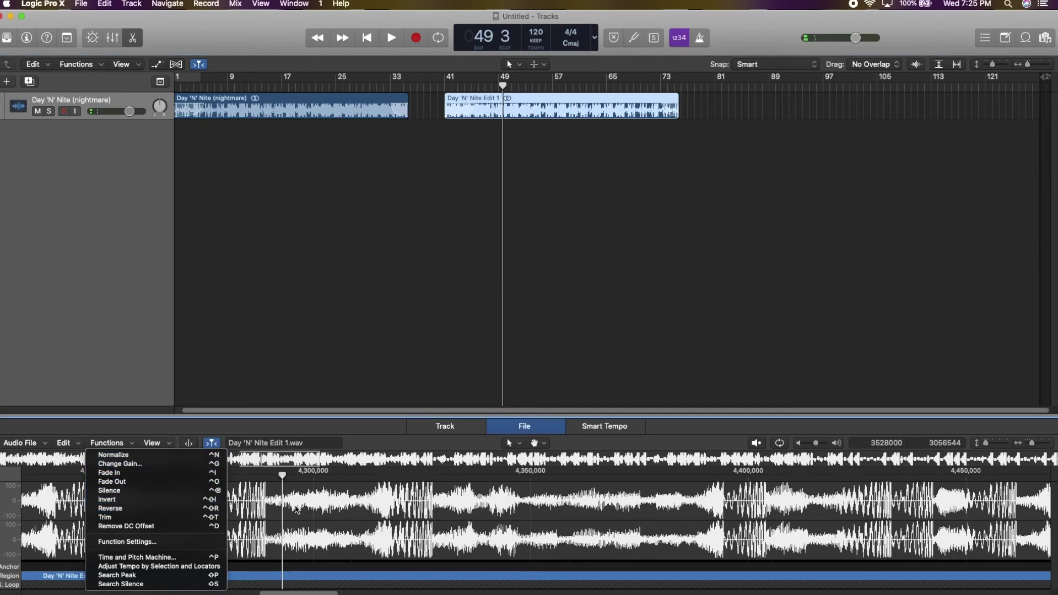
{"action": "left_click", "coordinate": [433, 228]}
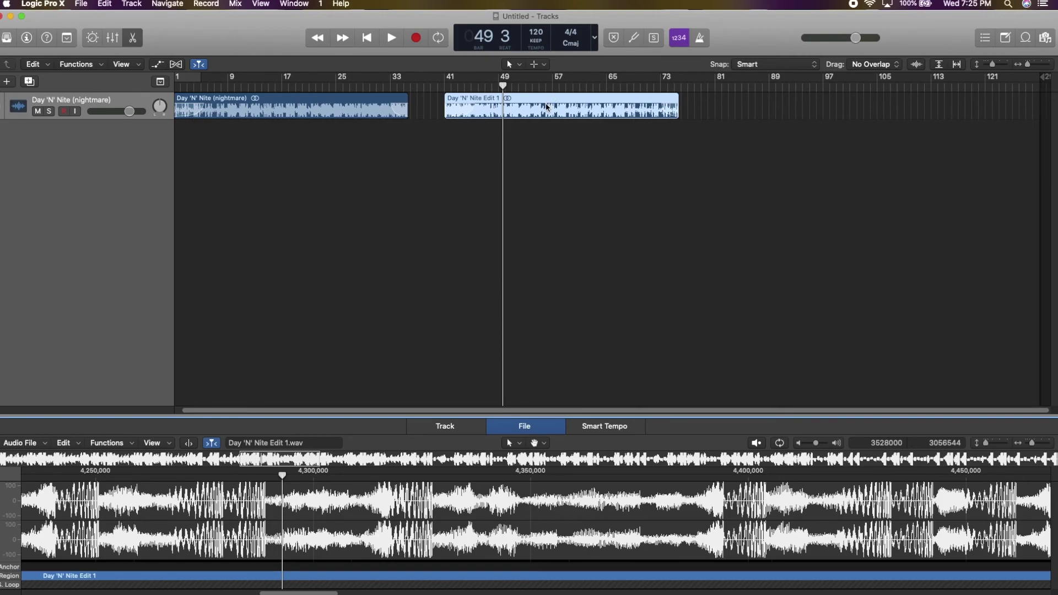
{"action": "key", "text": "e"}
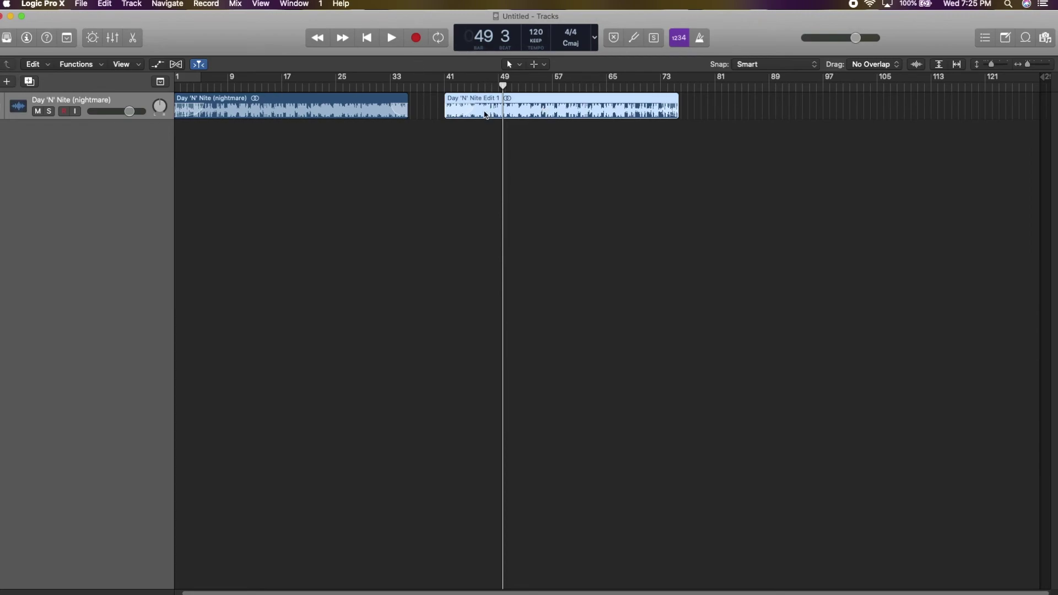
{"action": "left_click", "coordinate": [365, 113]}
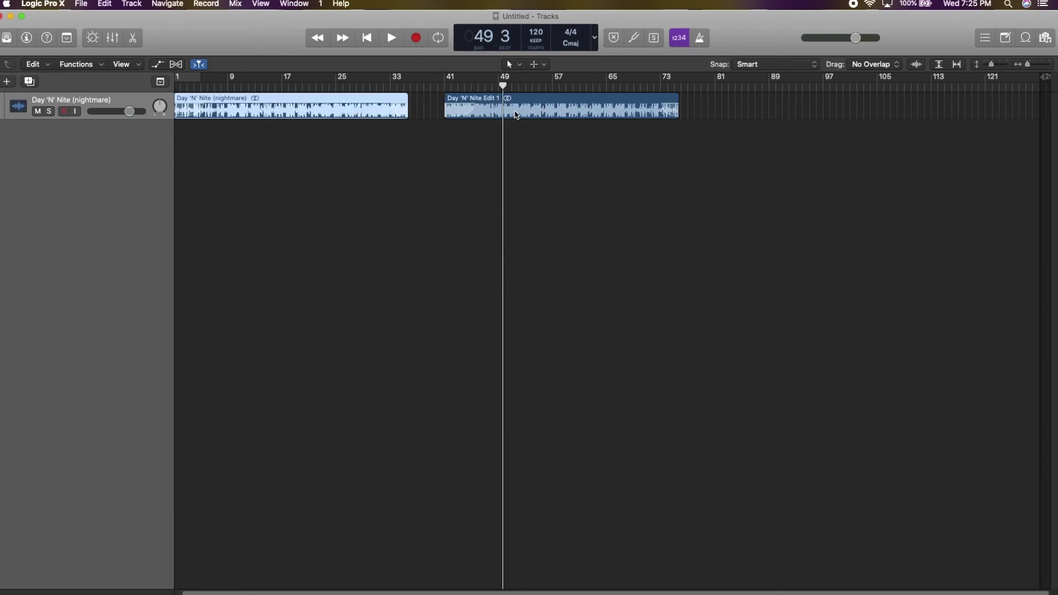
{"action": "left_click", "coordinate": [511, 112]}
{"action": "left_click", "coordinate": [375, 117]}
{"action": "left_click", "coordinate": [503, 115]}
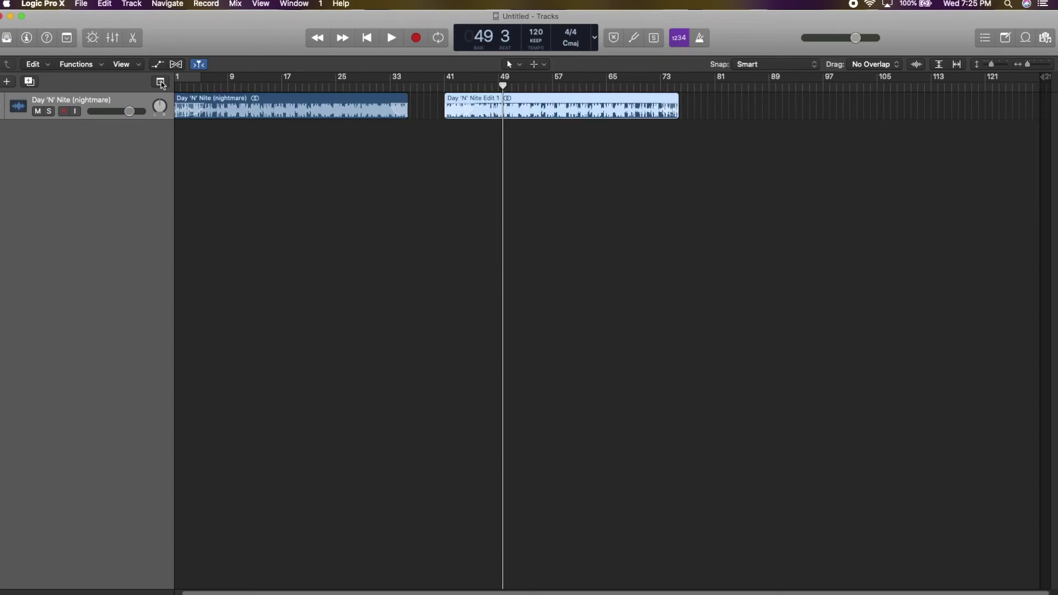
Show the inspector with the selected region's basic parameters, collapsing the additional region settings and the track settings
{"action": "key", "text": "i"}
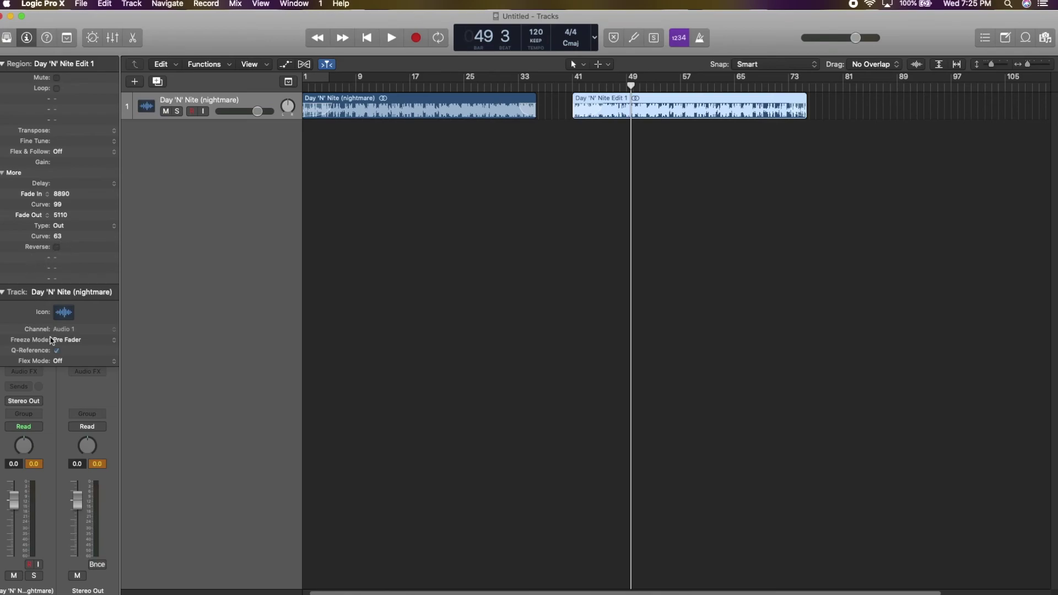
{"action": "left_click", "coordinate": [27, 42]}
{"action": "left_click", "coordinate": [27, 41]}
{"action": "left_click", "coordinate": [27, 42]}
{"action": "left_click", "coordinate": [27, 42]}
{"action": "left_click", "coordinate": [2, 173]}
{"action": "left_click", "coordinate": [3, 187]}
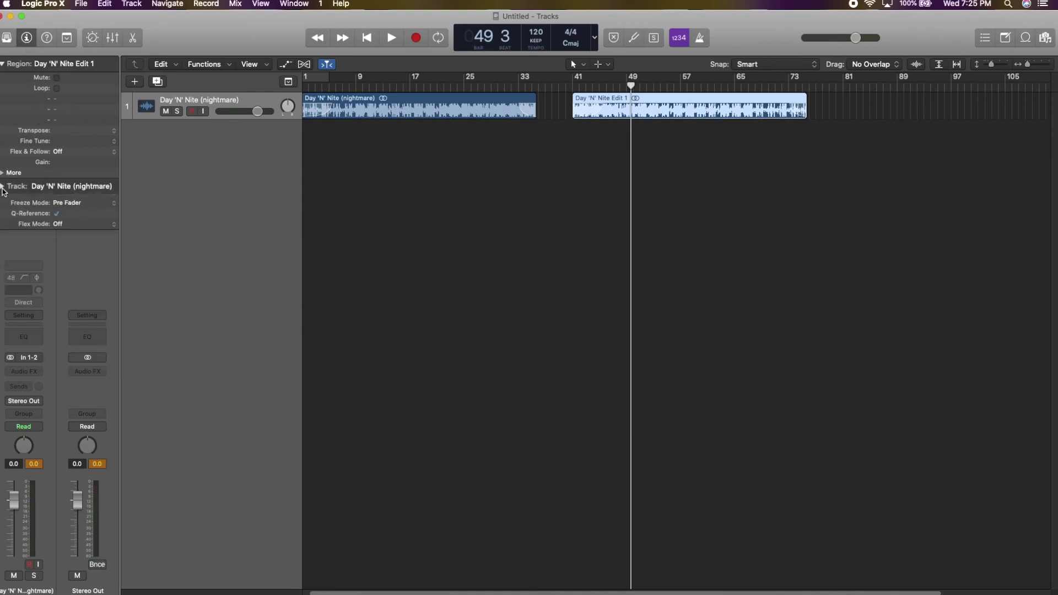
{"action": "left_click", "coordinate": [4, 64]}
{"action": "left_click", "coordinate": [3, 64]}
Try lower and higher region gain values, such as -17.7 dB and +3.9 dB, during playback, and return the gain to zero
{"action": "left_click_drag", "start_coordinate": [65, 165], "coordinate": [85, 246]}
{"action": "key", "text": "space"}
{"action": "left_click_drag", "start_coordinate": [68, 162], "coordinate": [109, 432]}
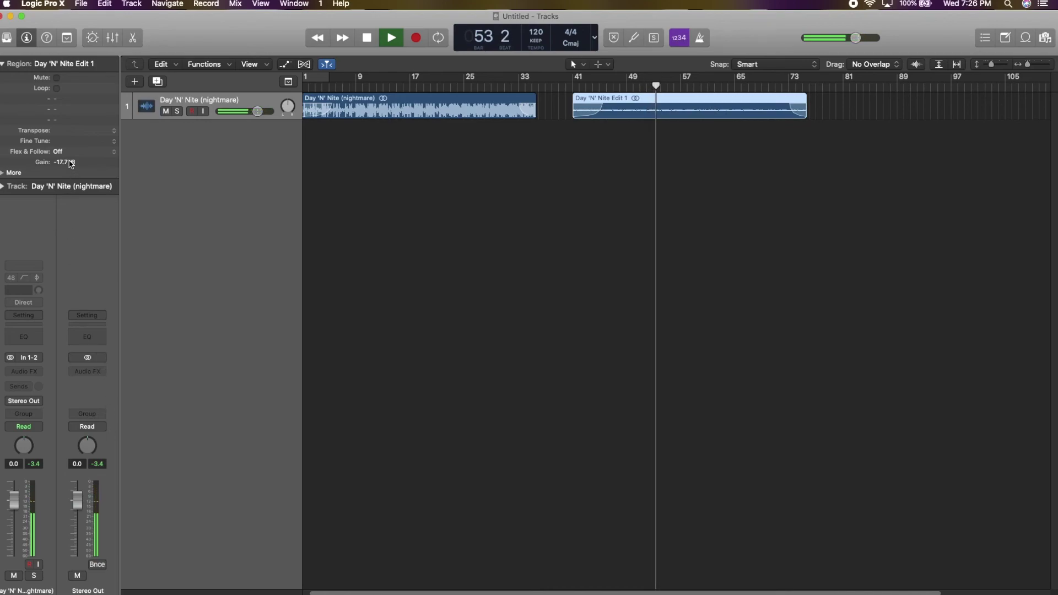
{"action": "left_click_drag", "start_coordinate": [71, 164], "coordinate": [113, 4]}
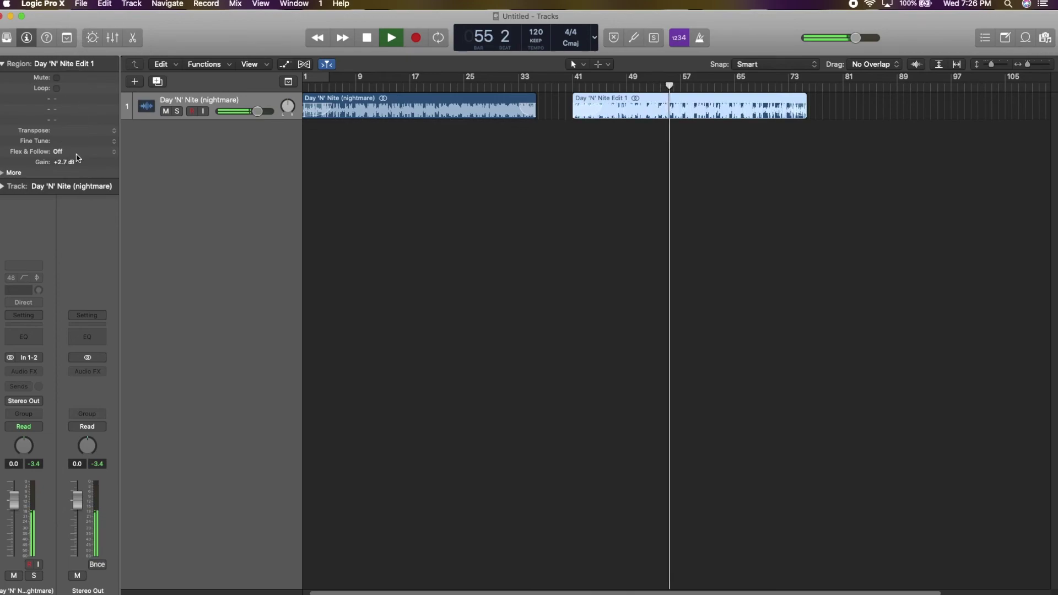
{"action": "left_click_drag", "start_coordinate": [76, 161], "coordinate": [73, 142]}
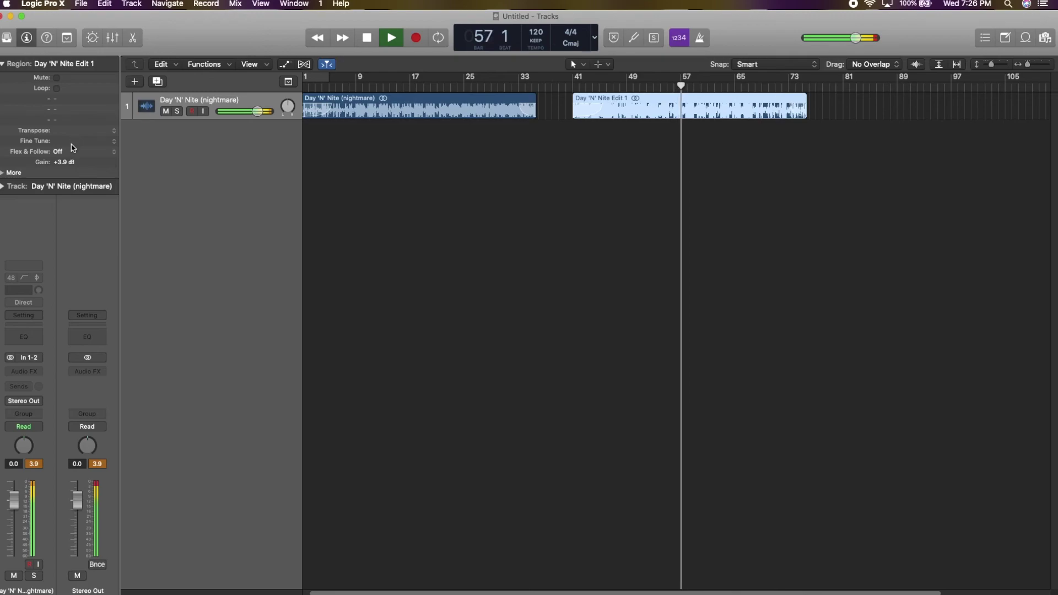
{"action": "left_click_drag", "start_coordinate": [69, 162], "coordinate": [66, 228]}
{"action": "key", "text": "space"}
{"action": "left_click_drag", "start_coordinate": [70, 161], "coordinate": [71, 171]}
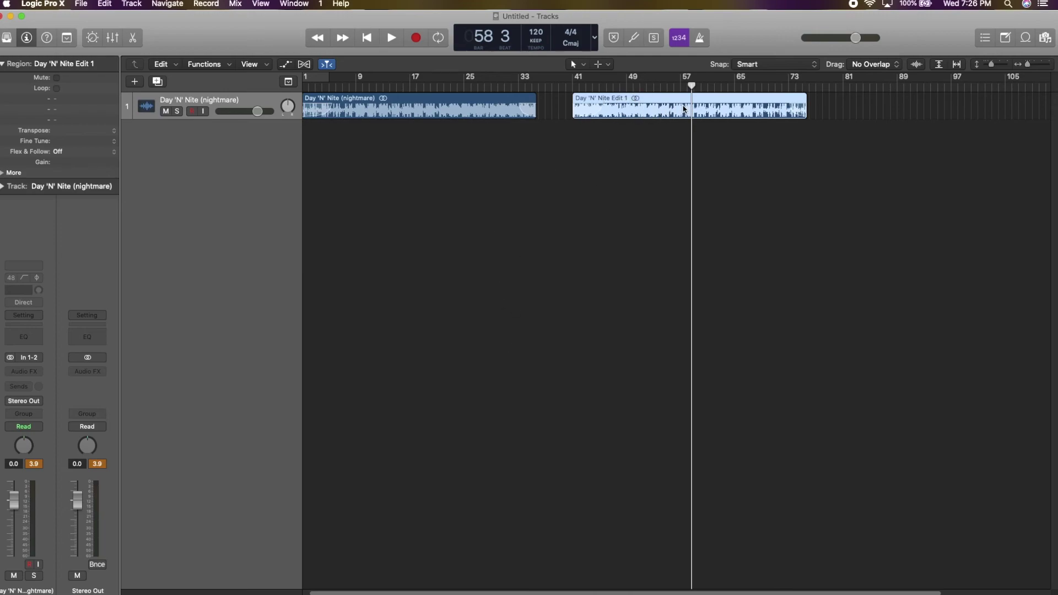
Hide the inspector, bring the start of the timeline into view, and deselect all regions
{"action": "left_click", "coordinate": [461, 110]}
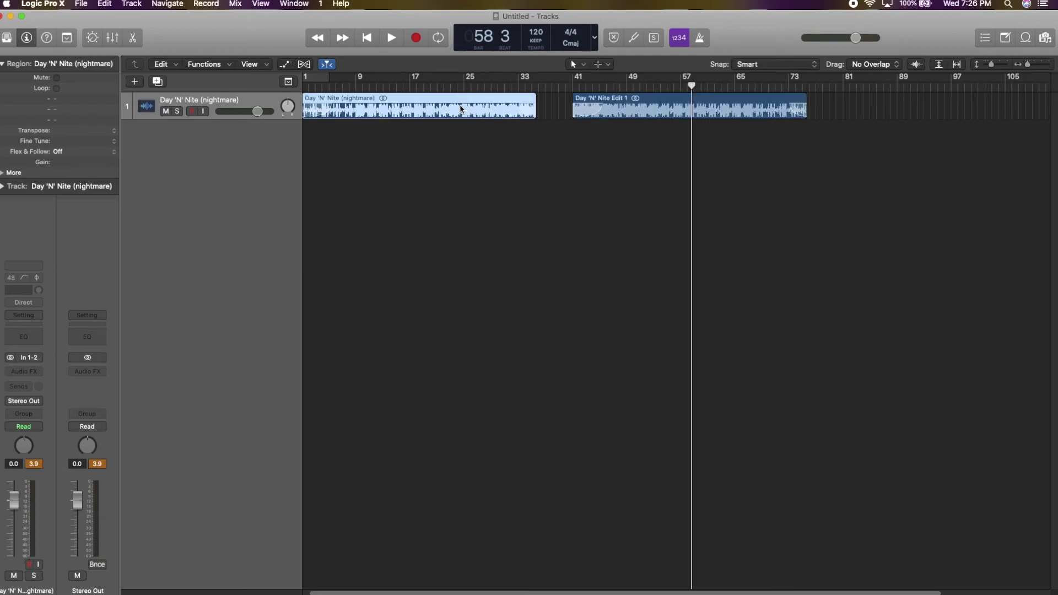
{"action": "left_click", "coordinate": [620, 109]}
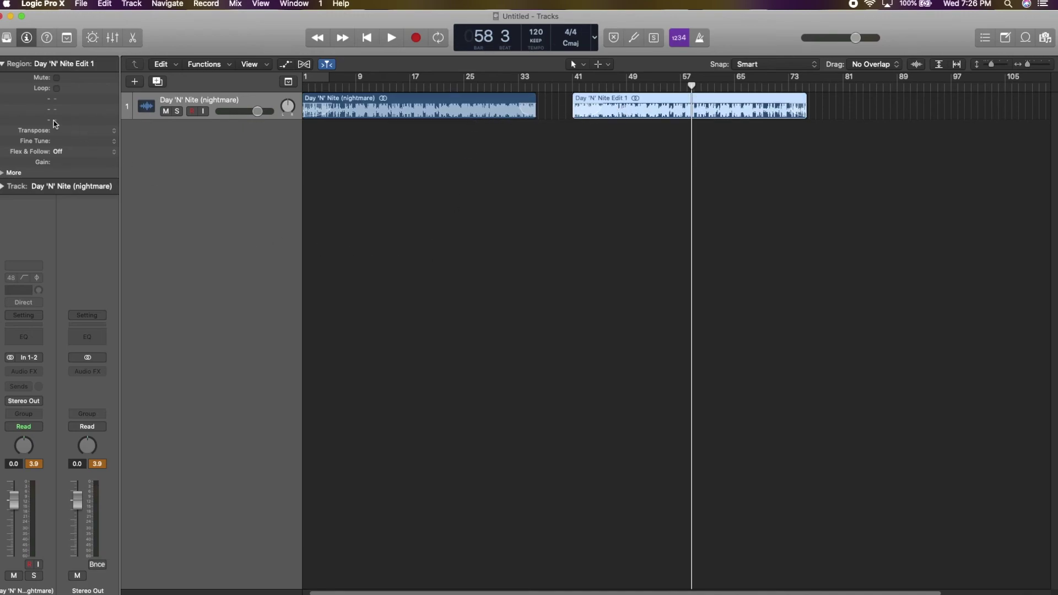
{"action": "key", "text": "i"}
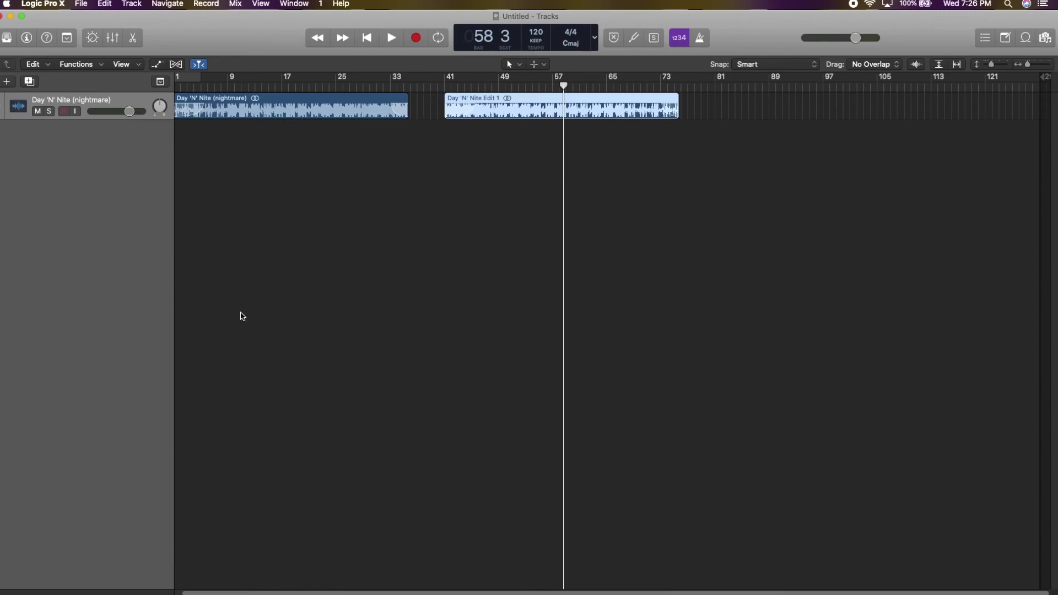
{"action": "scroll", "coordinate": [387, 384], "scroll_direction": "left", "scroll_amount": 1}
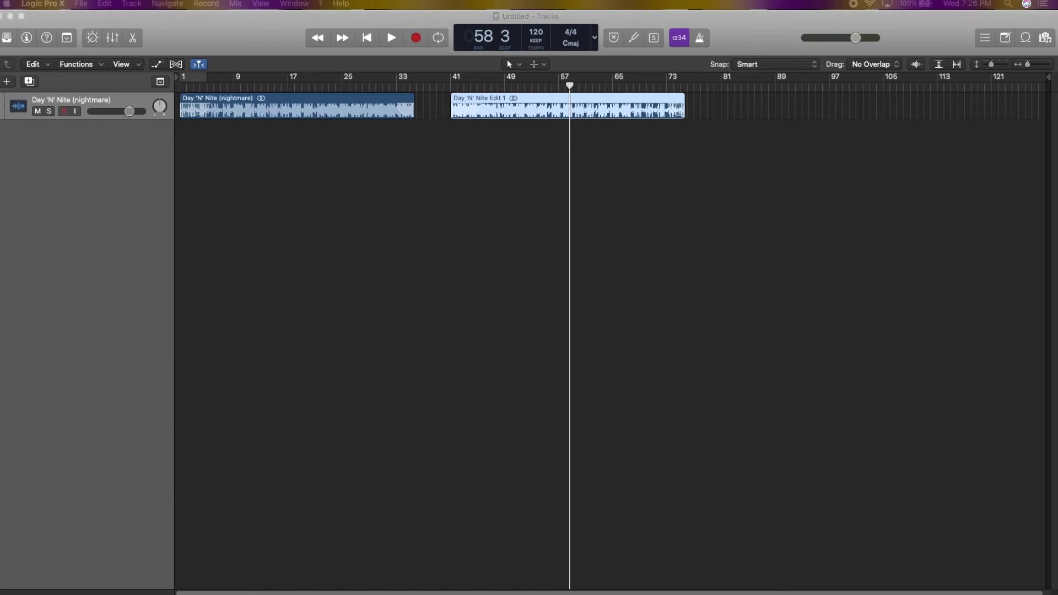
{"action": "left_click", "coordinate": [348, 401]}
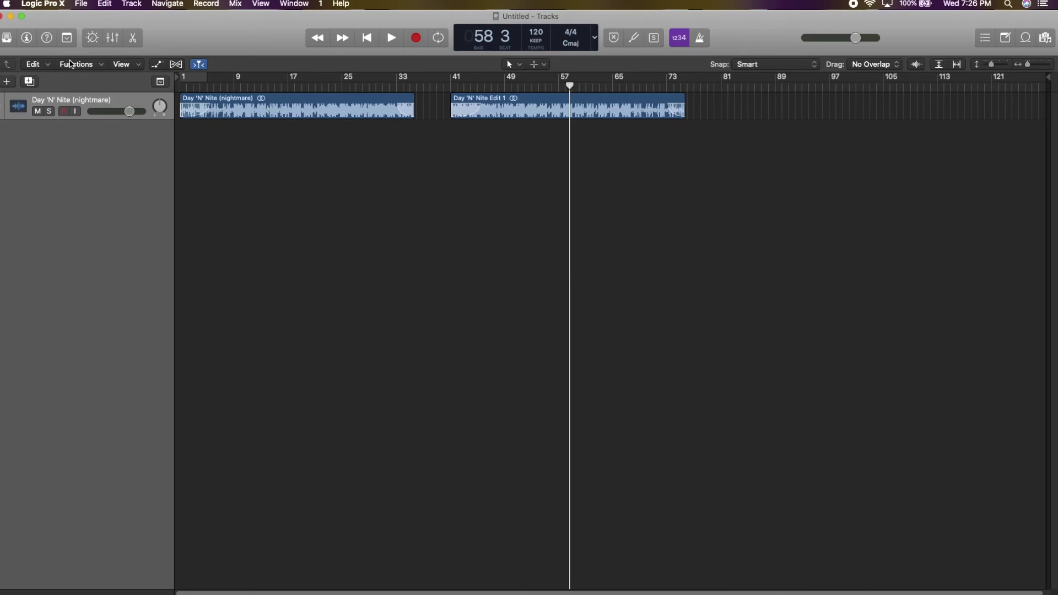
Show track automation and choose Volume as the automation parameter for the Day 'N' Nite track
{"action": "left_click", "coordinate": [157, 64]}
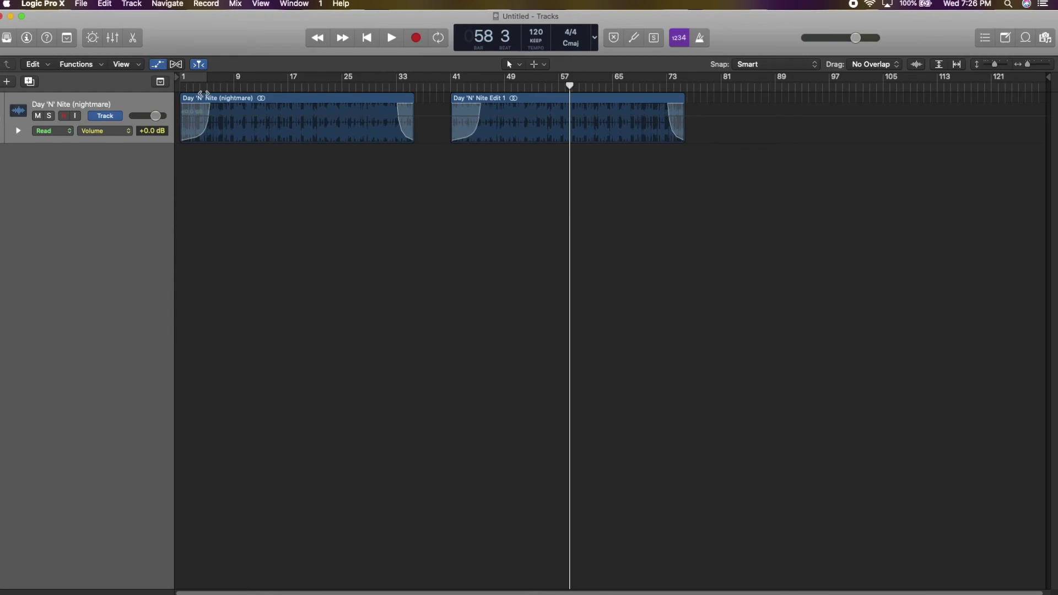
{"action": "left_click", "coordinate": [111, 136]}
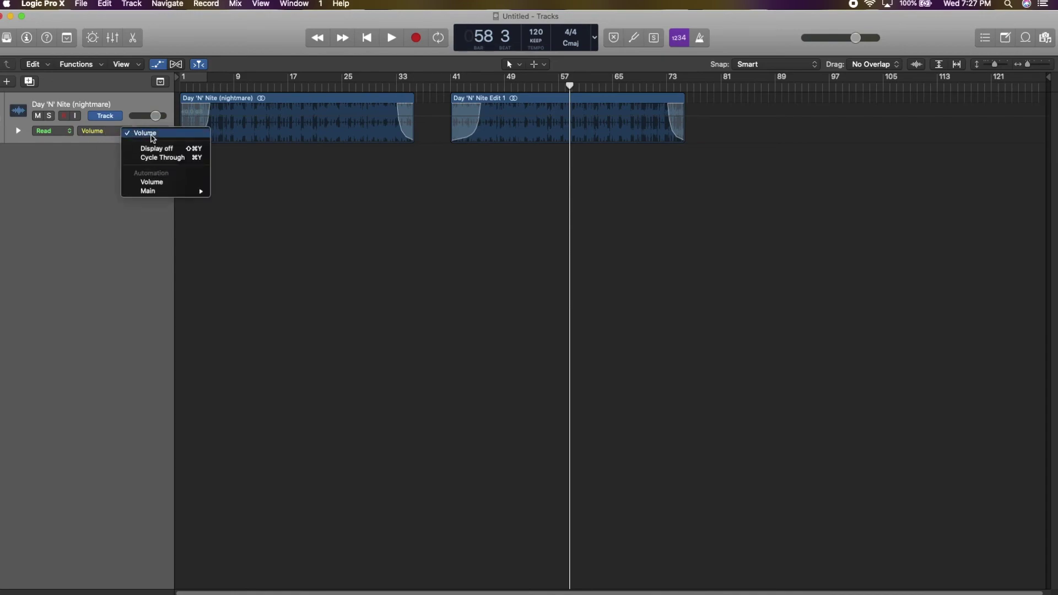
{"action": "left_click", "coordinate": [179, 183]}
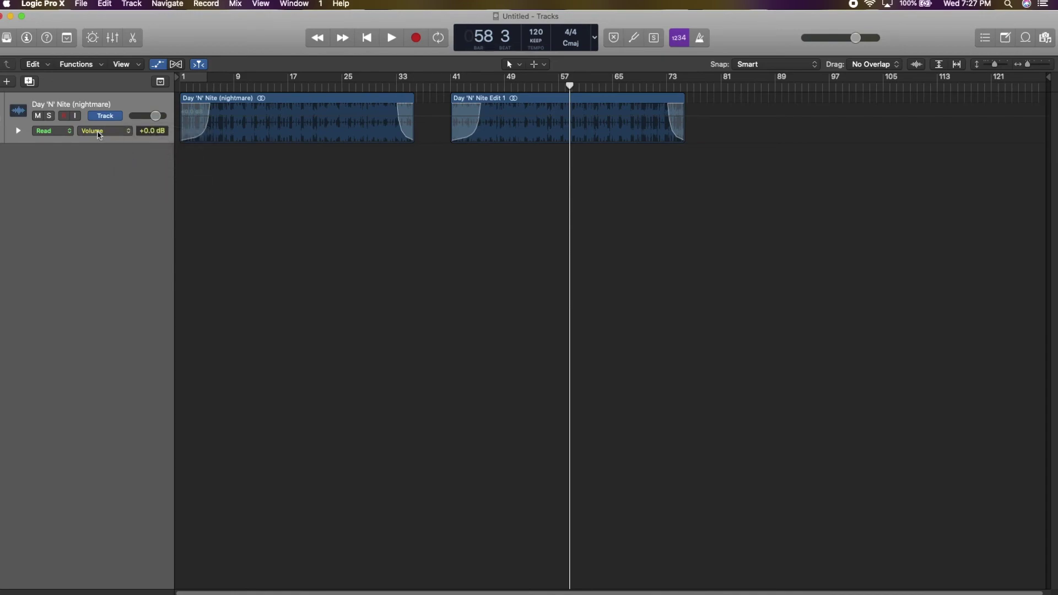
Shape a volume automation curve over the first region with points at 0.0, -∞, +5.4, -16.1 and -2.1 dB
{"action": "left_click", "coordinate": [231, 129]}
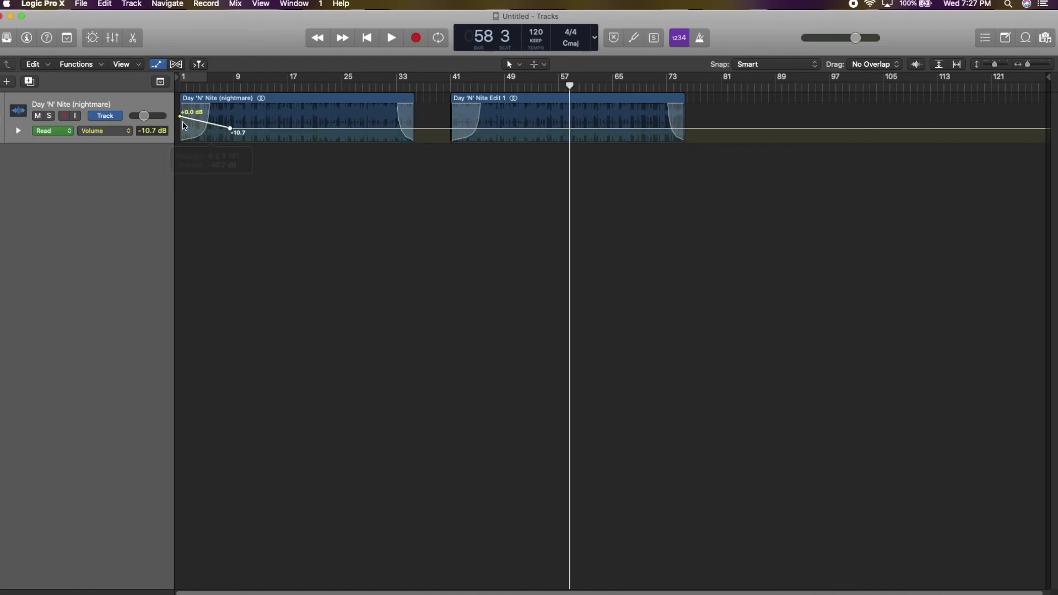
{"action": "left_click_drag", "start_coordinate": [231, 128], "coordinate": [234, 107]}
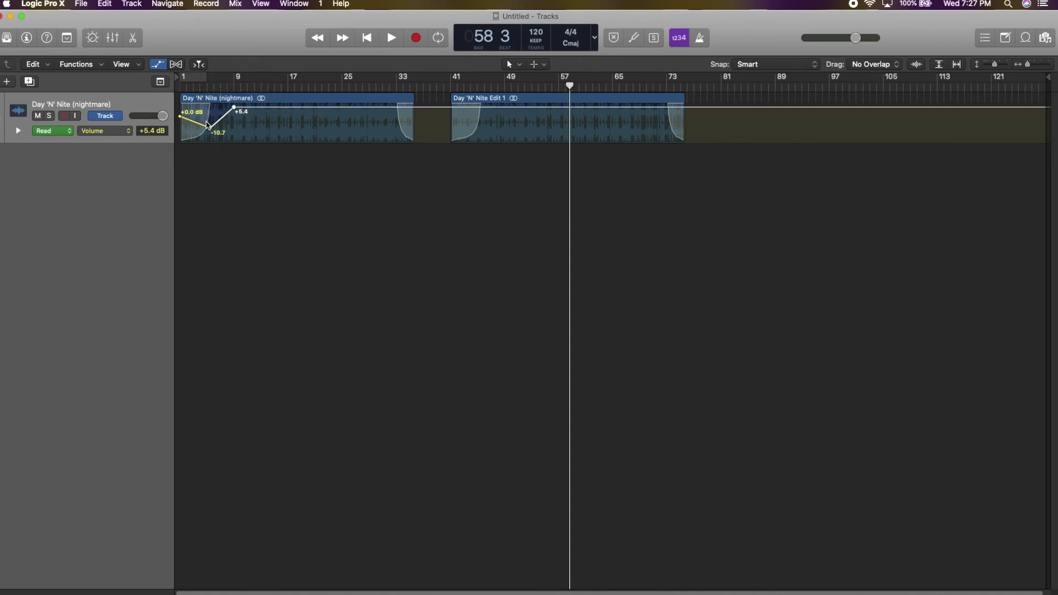
{"action": "mouse_move", "coordinate": [211, 132]}
{"action": "left_mouse_down"}
{"action": "mouse_move", "coordinate": [203, 142]}
{"action": "mouse_move", "coordinate": [214, 141]}
{"action": "left_mouse_up"}
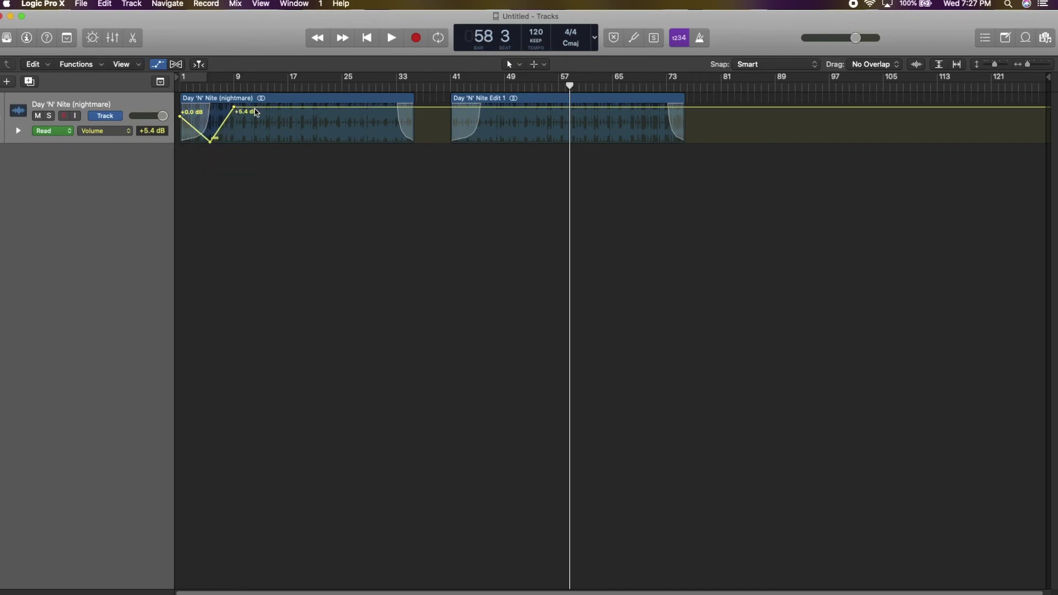
{"action": "left_click_drag", "start_coordinate": [269, 108], "coordinate": [238, 134]}
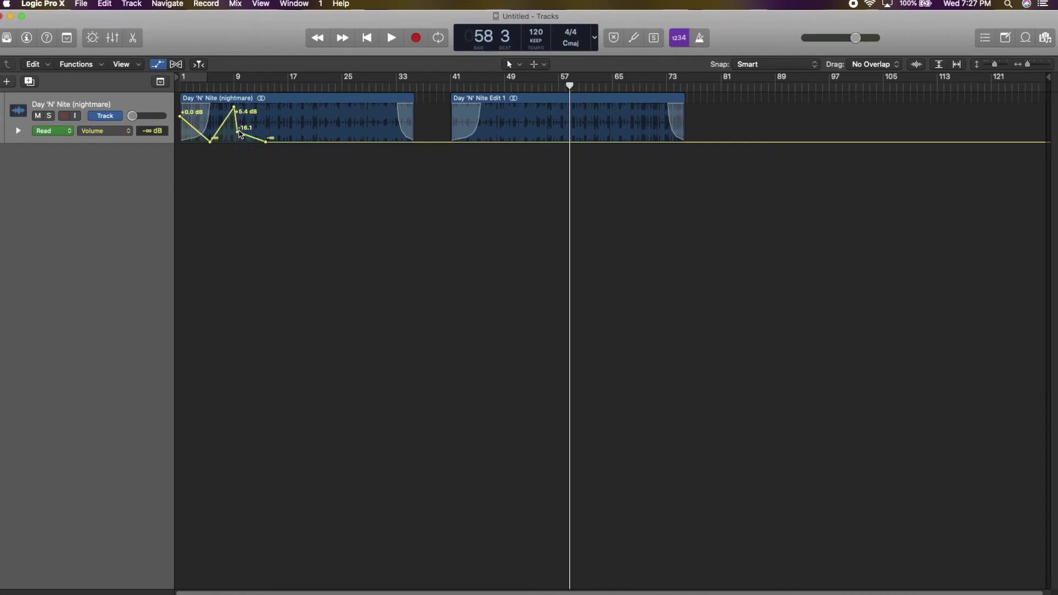
{"action": "left_click_drag", "start_coordinate": [266, 143], "coordinate": [277, 119]}
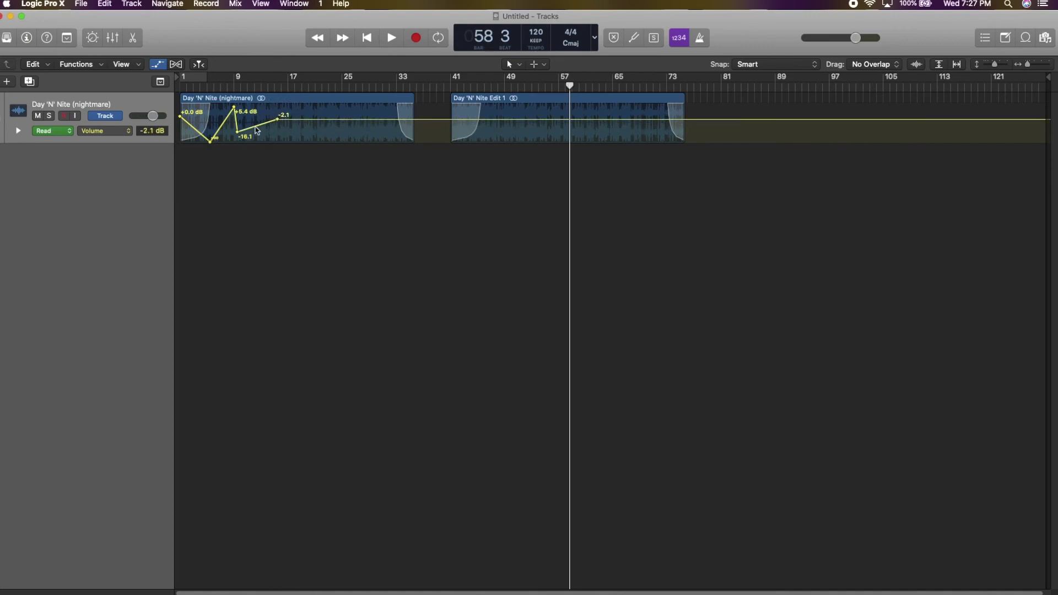
Play the song from bar 1 to hear the drawn volume automation, and stop playback around bar 3
{"action": "double_click", "coordinate": [182, 91]}
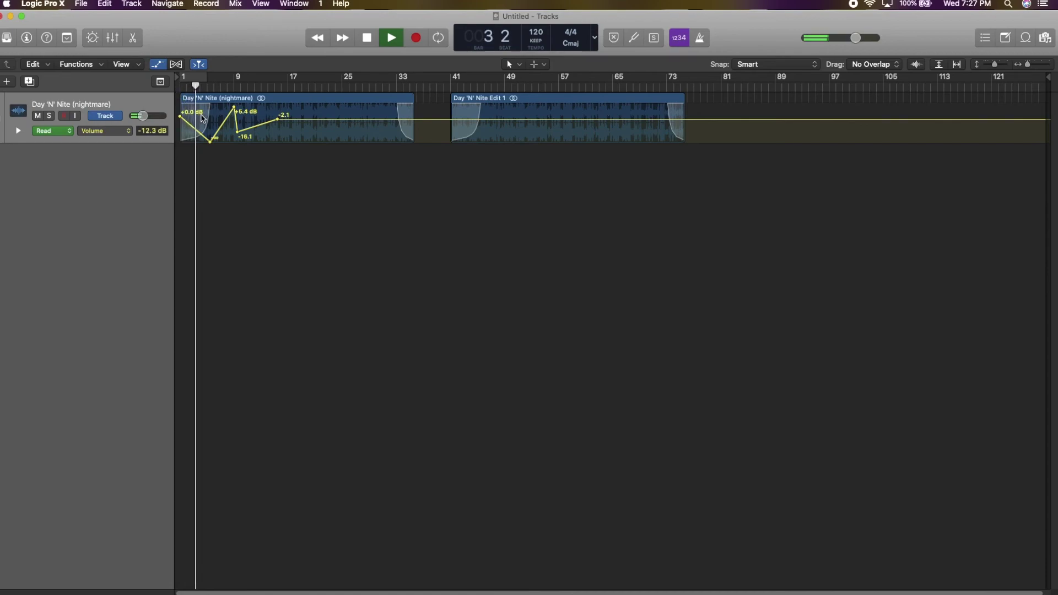
{"action": "key", "text": "space"}
{"action": "left_click_drag", "start_coordinate": [357, 189], "coordinate": [203, 122]}
{"action": "left_click", "coordinate": [289, 161]}
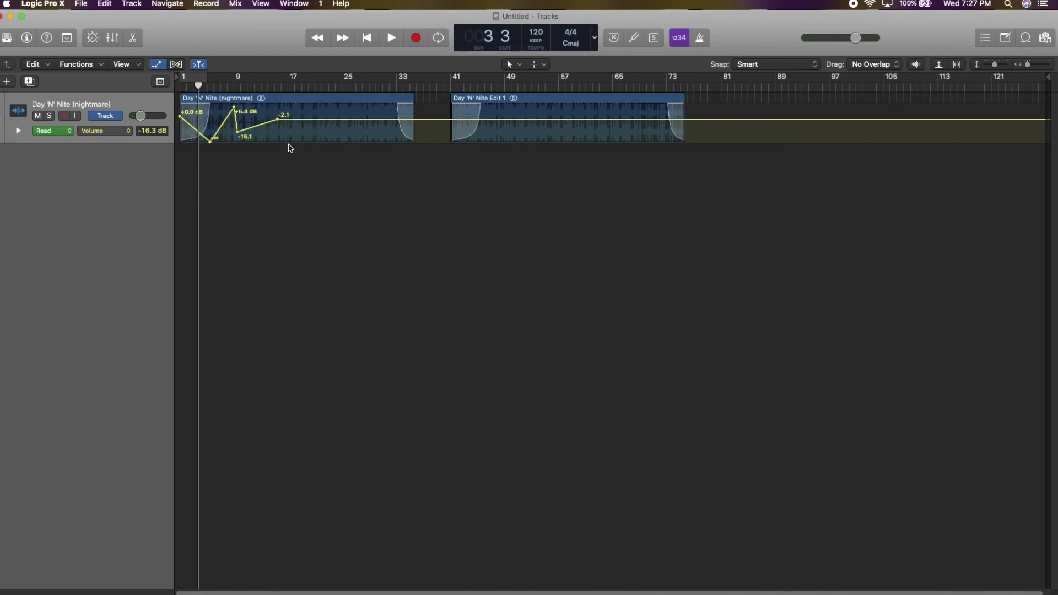
Select all the volume points over the first region, shift them so the curve starts near bar 6, and play from bar 7
{"action": "left_click_drag", "start_coordinate": [286, 144], "coordinate": [263, 130]}
{"action": "left_click", "coordinate": [219, 87]}
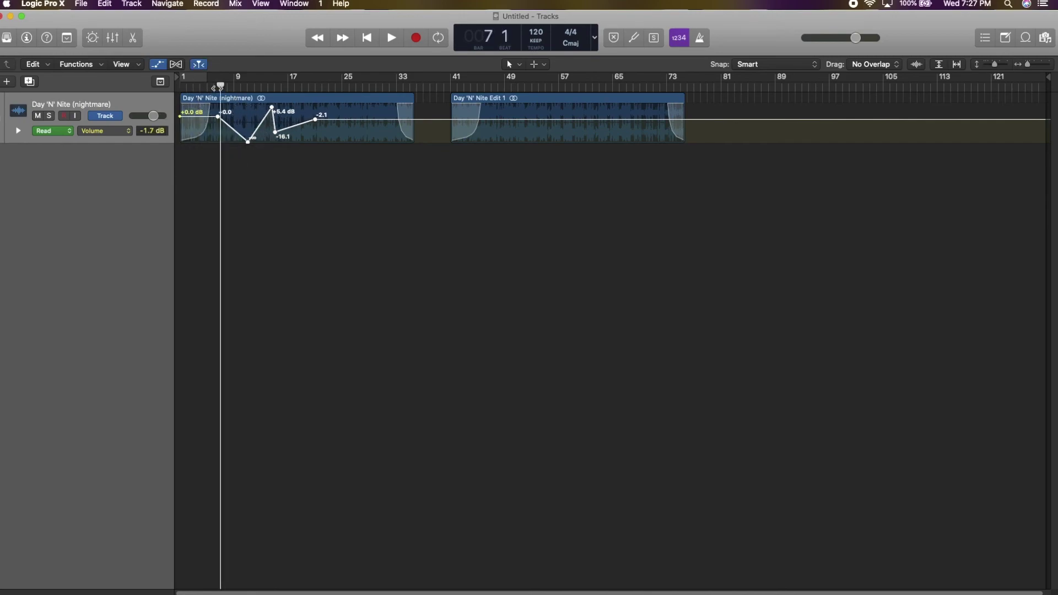
{"action": "key", "text": "space"}
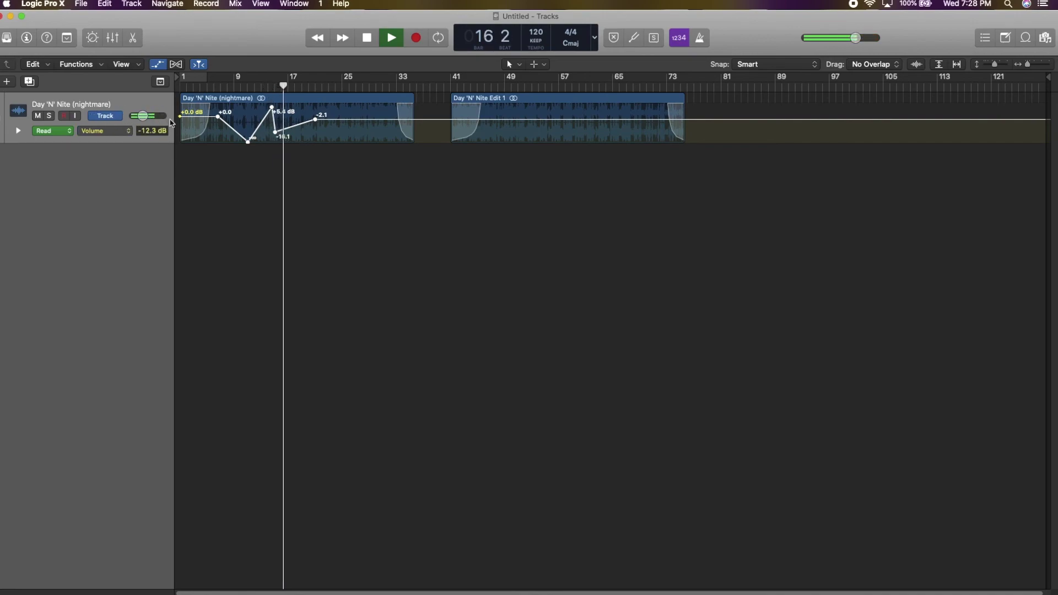
Shift the selected volume points so the dip starts around bar 10, and deselect them and stop playback
{"action": "left_click_drag", "start_coordinate": [216, 88], "coordinate": [337, 132]}
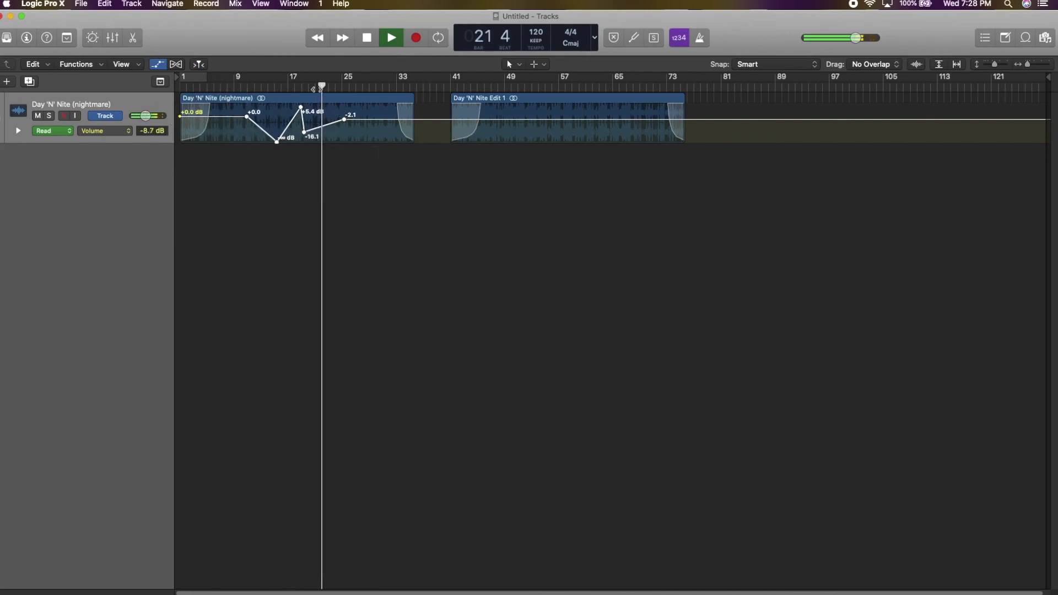
{"action": "left_click", "coordinate": [300, 87]}
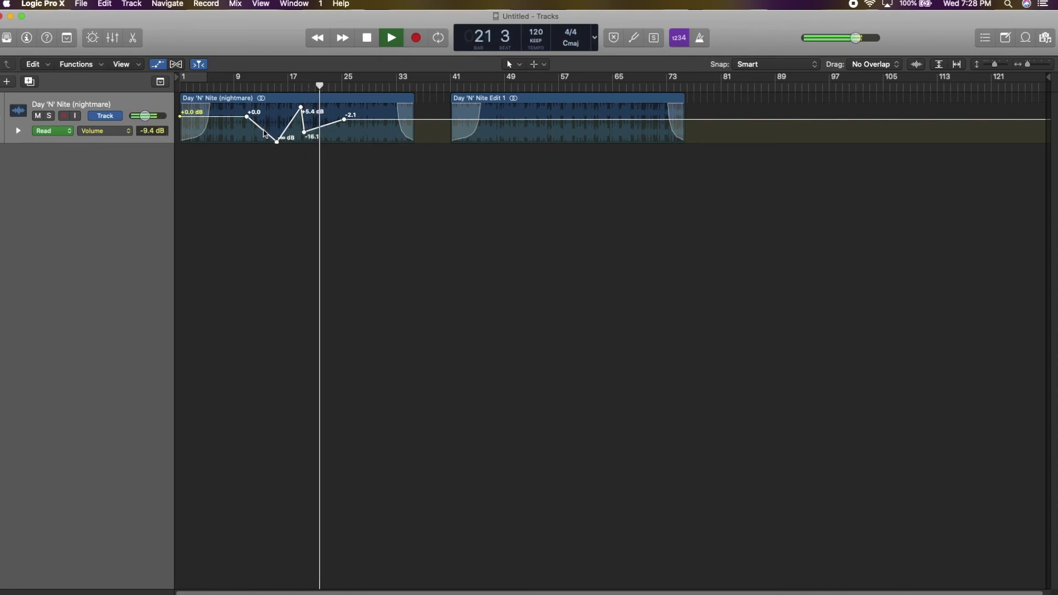
{"action": "mouse_move", "coordinate": [264, 133]}
{"action": "left_mouse_down"}
{"action": "mouse_move", "coordinate": [251, 135]}
{"action": "mouse_move", "coordinate": [263, 138]}
{"action": "left_mouse_up"}
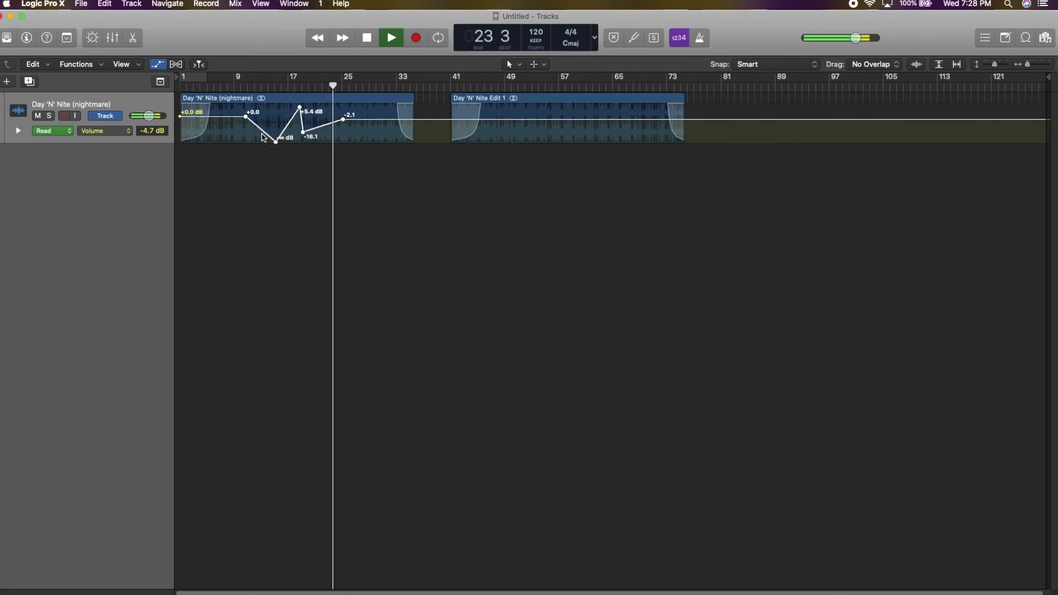
{"action": "left_click", "coordinate": [250, 135]}
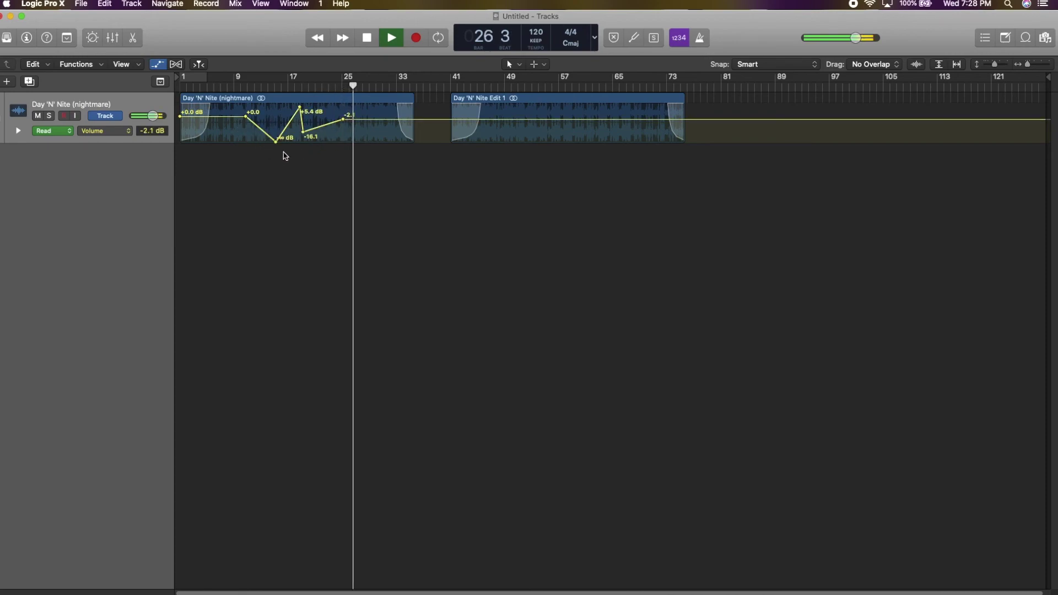
{"action": "key", "text": "space"}
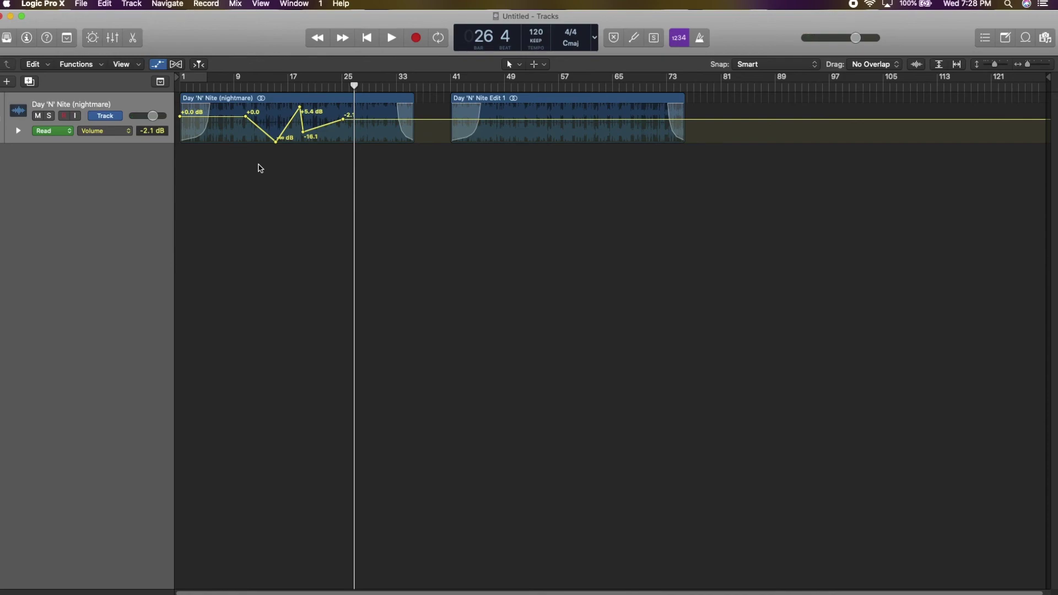
Switch the track's automation parameter to ± Pan and add a -37 point near bar 47 in the second region
{"action": "scroll", "coordinate": [325, 144], "scroll_direction": "right", "scroll_amount": 1}
{"action": "left_click", "coordinate": [491, 83]}
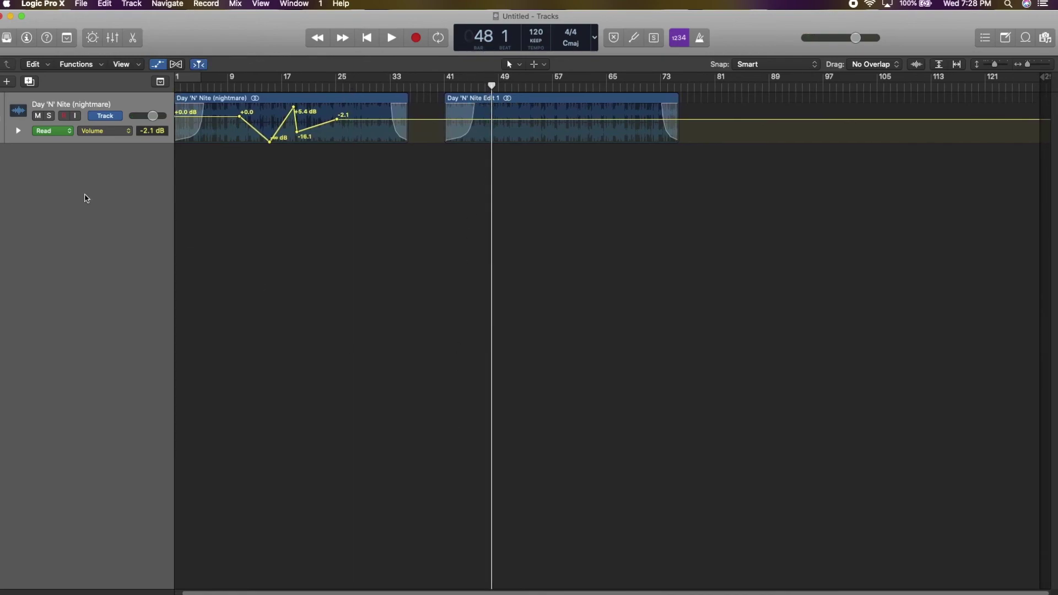
{"action": "left_click", "coordinate": [124, 133]}
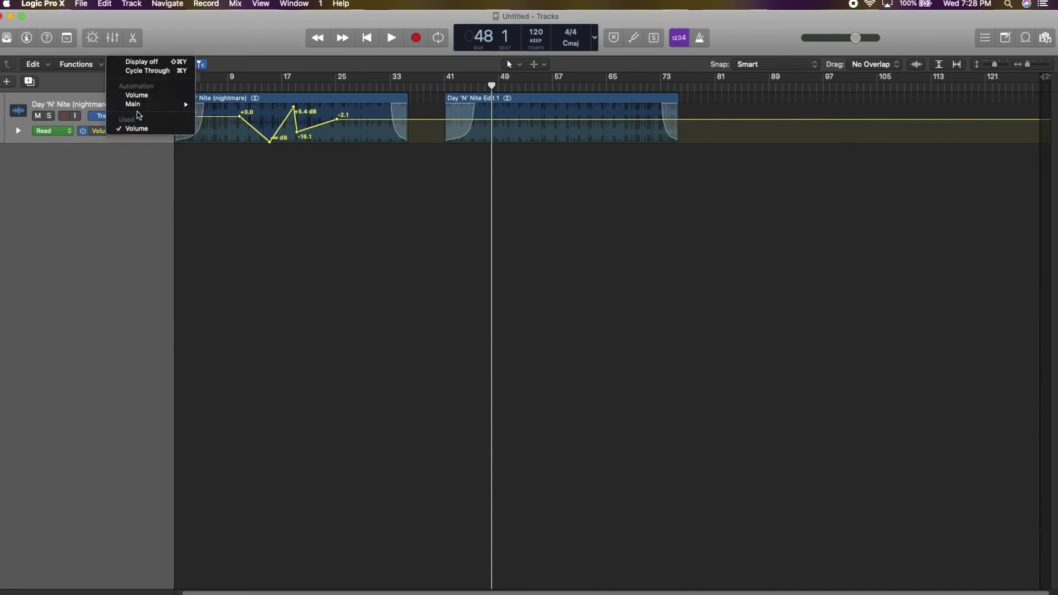
{"action": "mouse_move", "coordinate": [154, 104]}
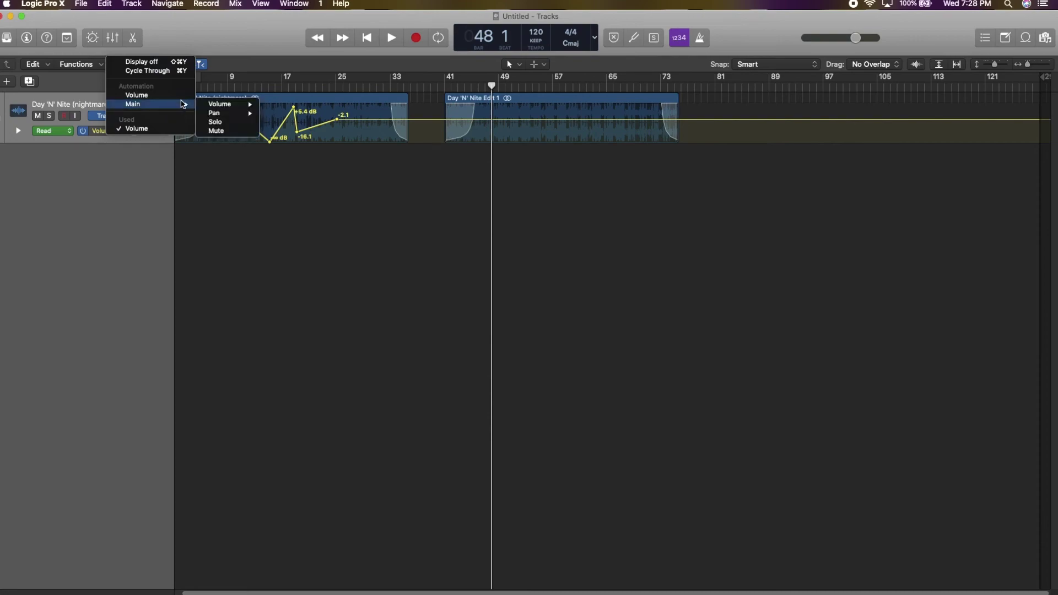
{"action": "mouse_move", "coordinate": [216, 112]}
{"action": "left_click", "coordinate": [289, 122]}
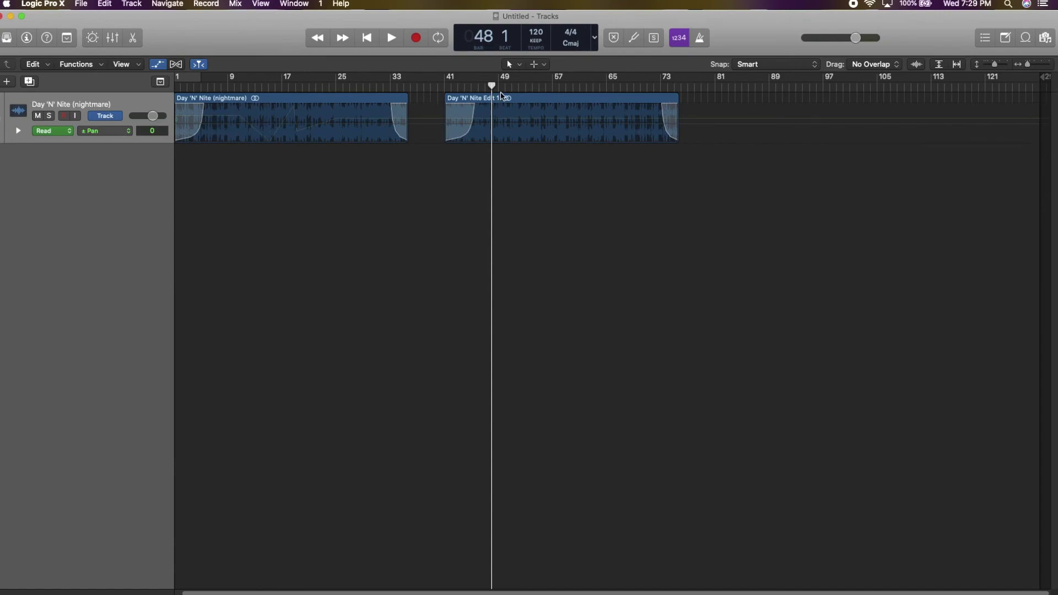
{"action": "left_click_drag", "start_coordinate": [488, 115], "coordinate": [489, 118]}
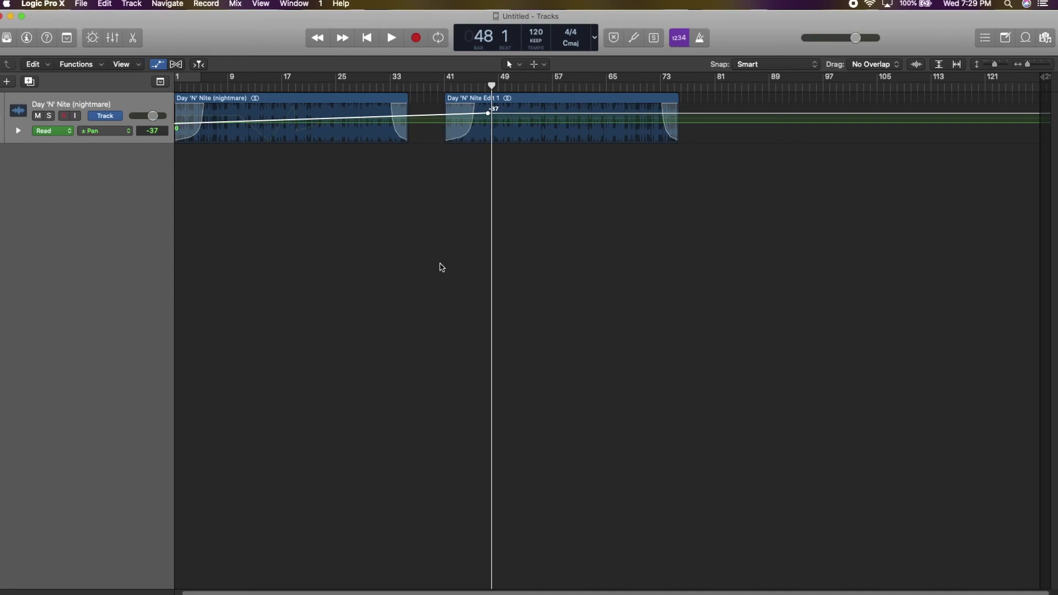
Show the mixer and set the Day 'N' Nite track's automation mode to Touch
{"action": "key", "text": "x"}
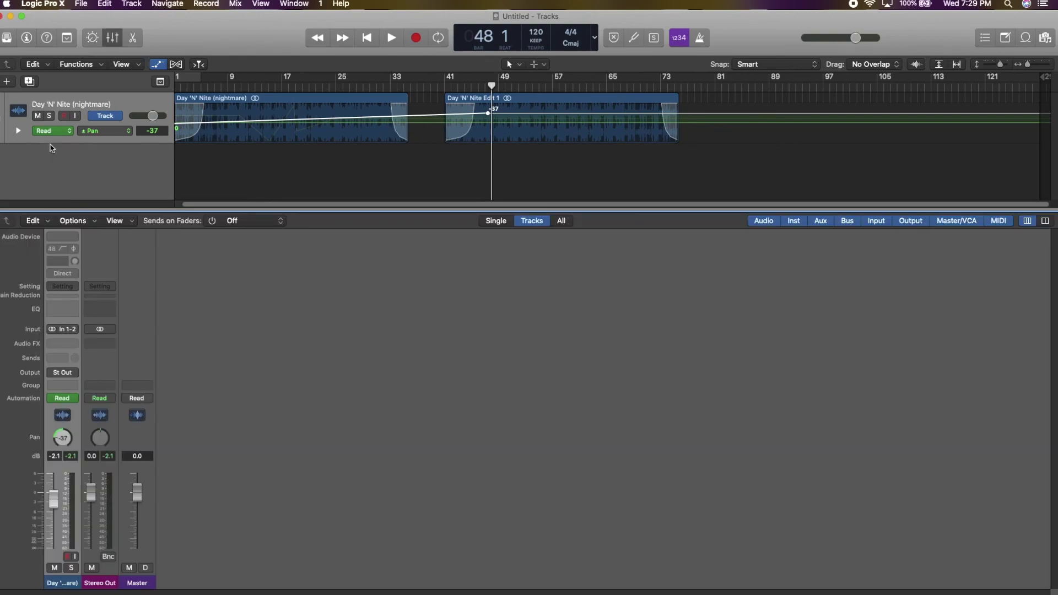
{"action": "left_click", "coordinate": [66, 131]}
{"action": "left_click", "coordinate": [67, 141]}
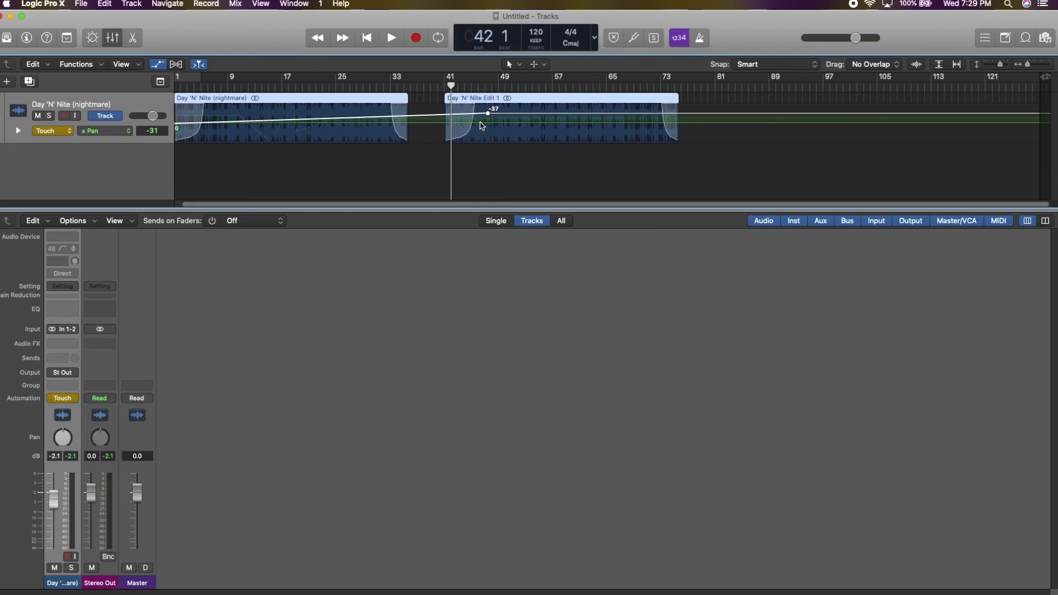
Play the second region from bar 42 and record pan automation by sweeping the track's pan knob until about bar 47
{"action": "key", "text": "space"}
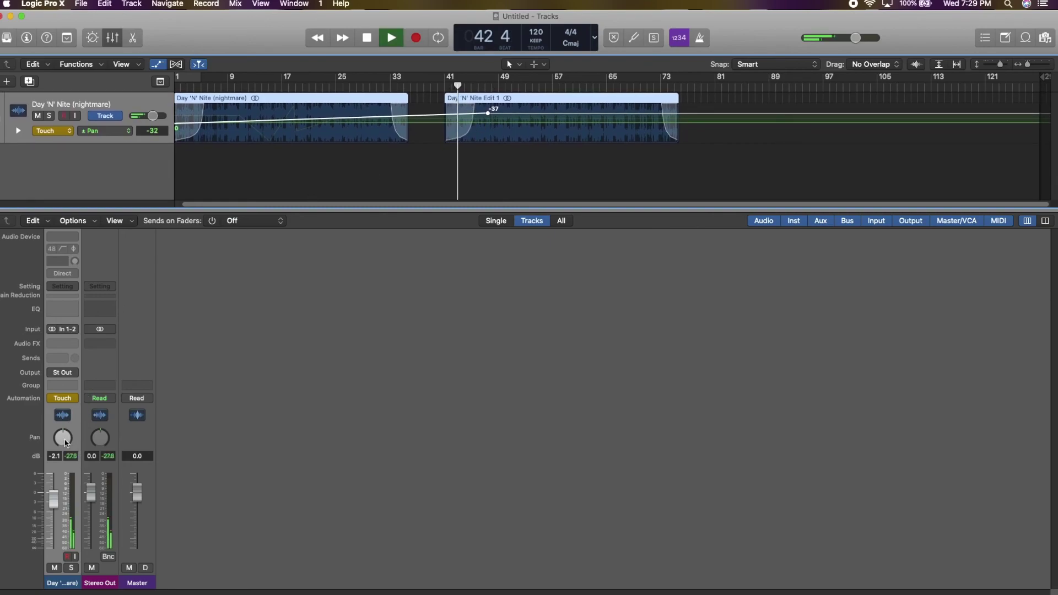
{"action": "left_click_drag", "start_coordinate": [65, 445], "coordinate": [146, 380]}
{"action": "key", "text": "space"}
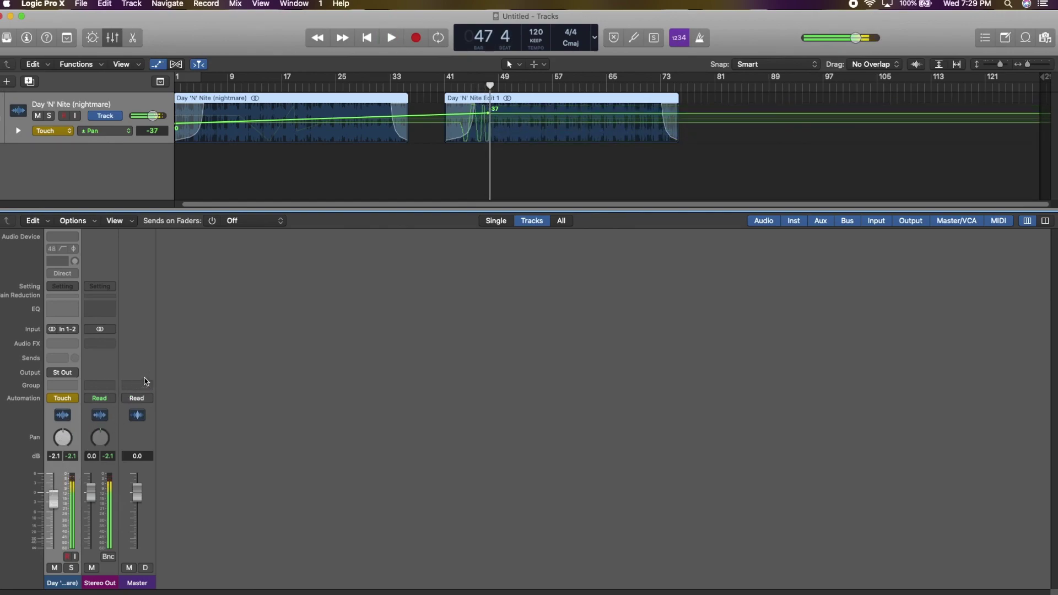
Delete the -37 point of the ± Pan curve, and record further pan knob sweeps from bar 47 to about bar 52
{"action": "left_click", "coordinate": [486, 112]}
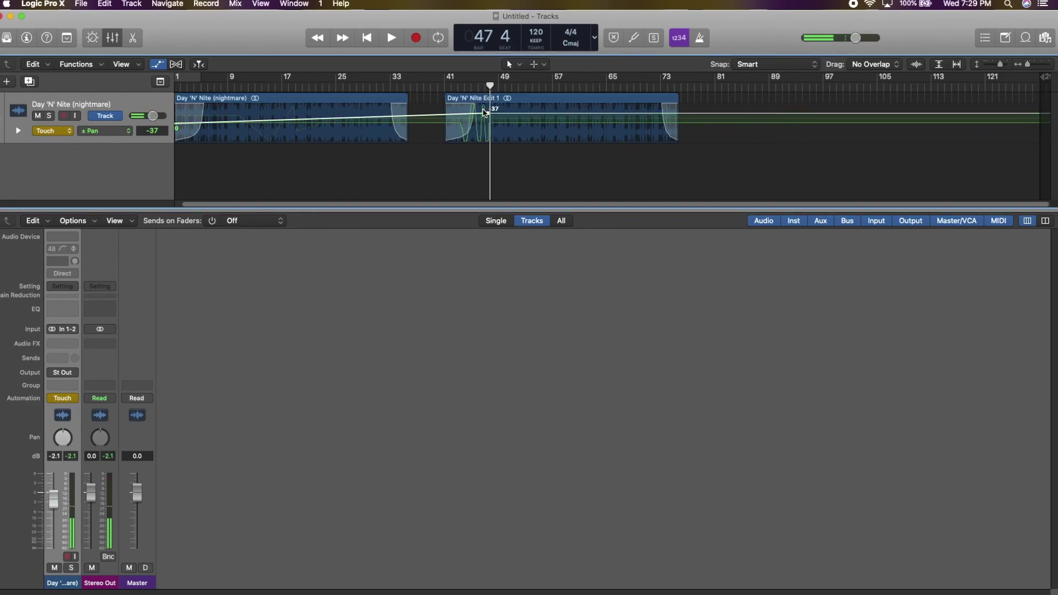
{"action": "key", "text": "Delete"}
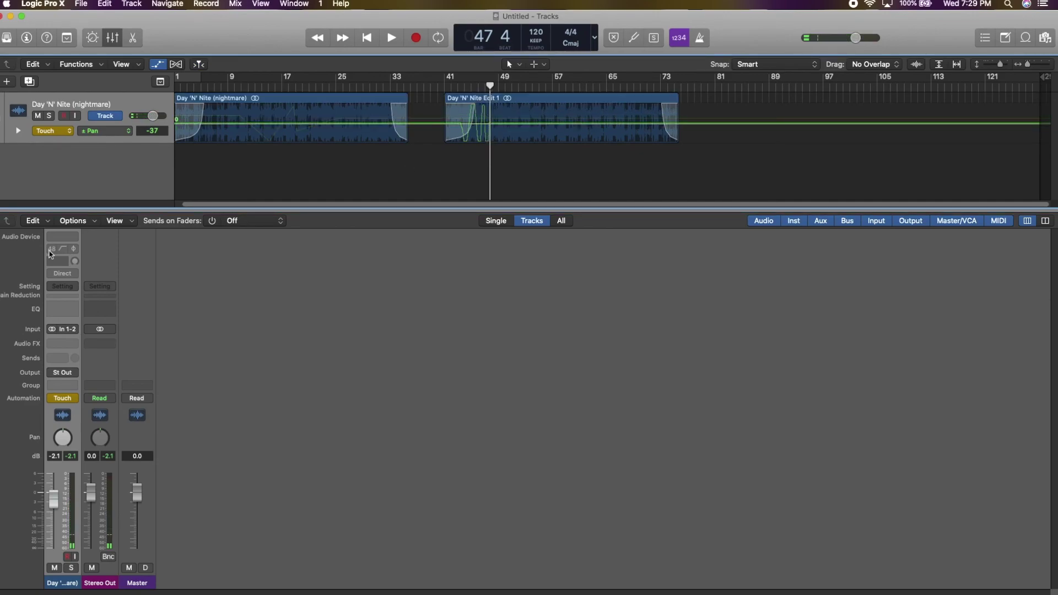
{"action": "key", "text": "space"}
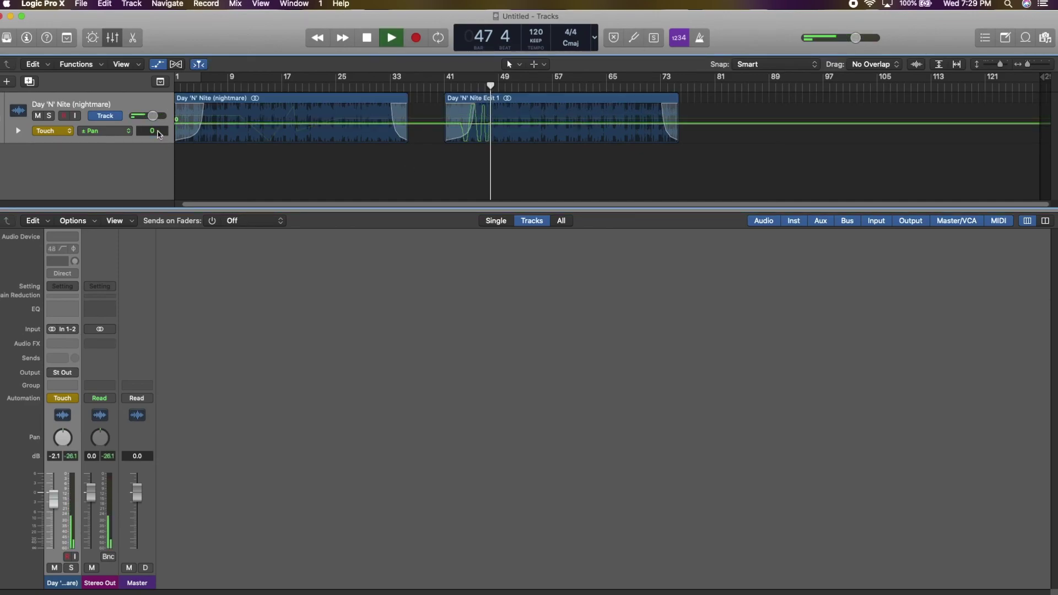
{"action": "left_click_drag", "start_coordinate": [62, 445], "coordinate": [121, 527]}
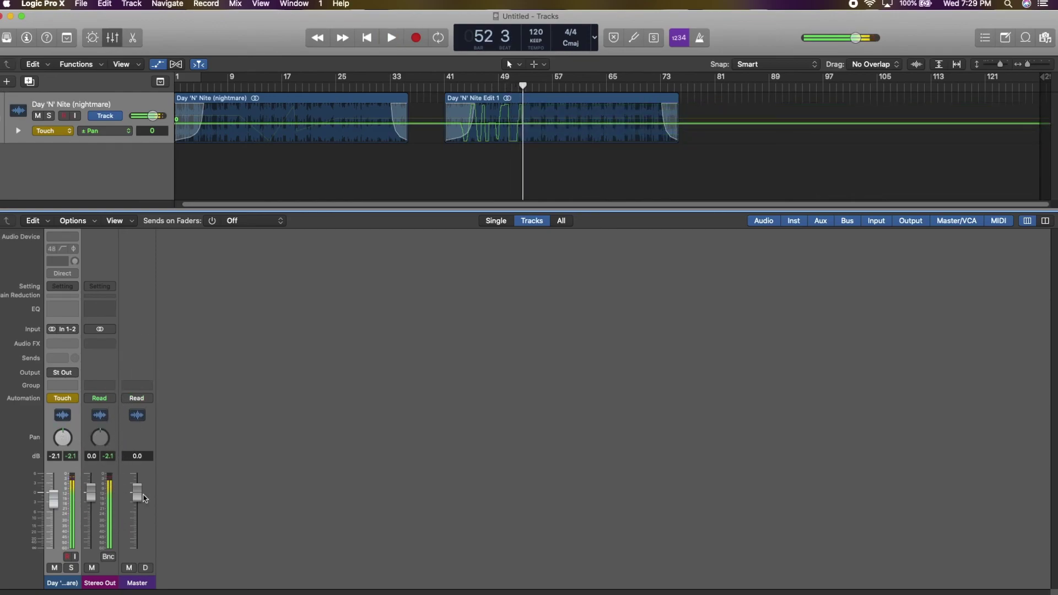
Hide the mixer, switch the displayed automation parameter to Pan, and enlarge the recorded curve on the second region
{"action": "key", "text": "x"}
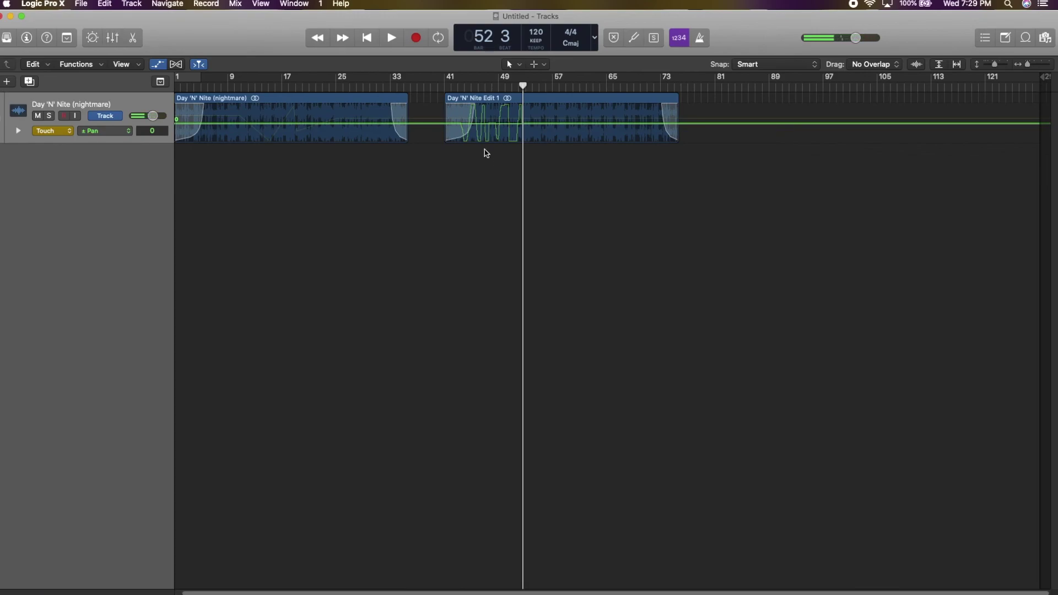
{"action": "scroll", "coordinate": [485, 151], "scroll_direction": "left", "scroll_amount": 2}
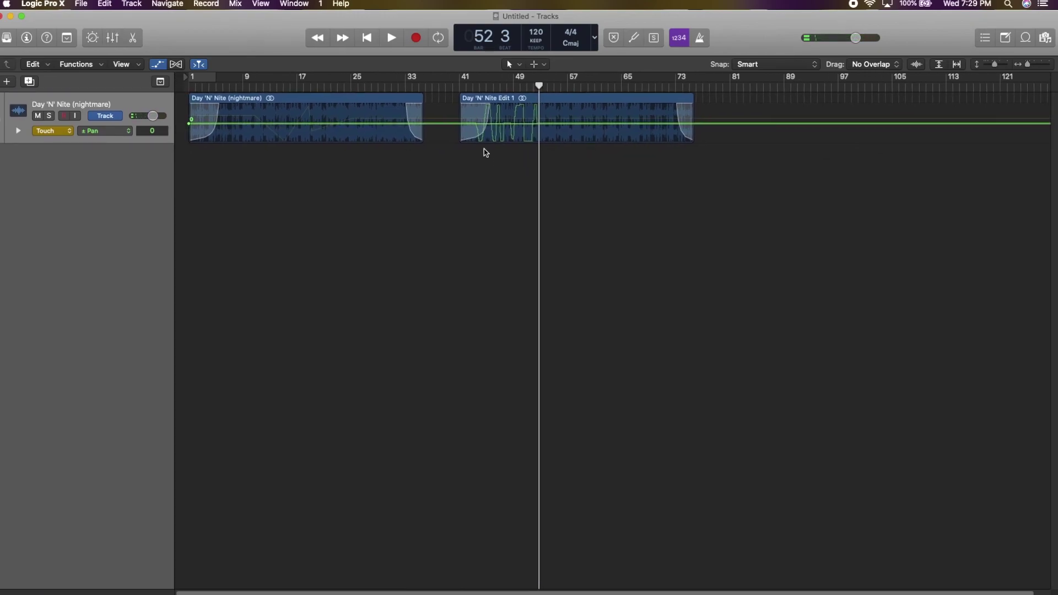
{"action": "left_click", "coordinate": [129, 132]}
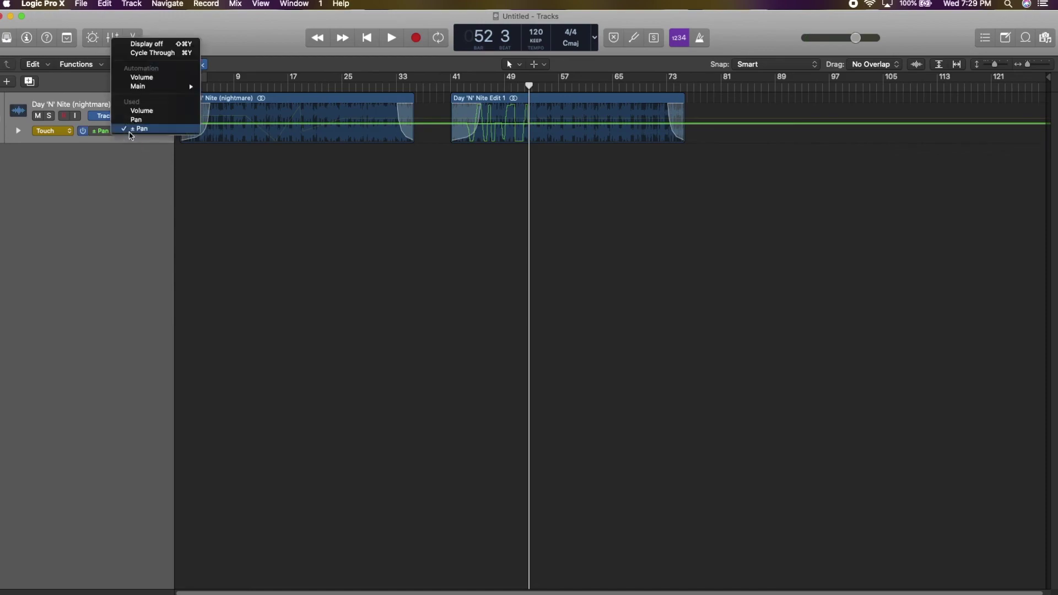
{"action": "left_click", "coordinate": [136, 120]}
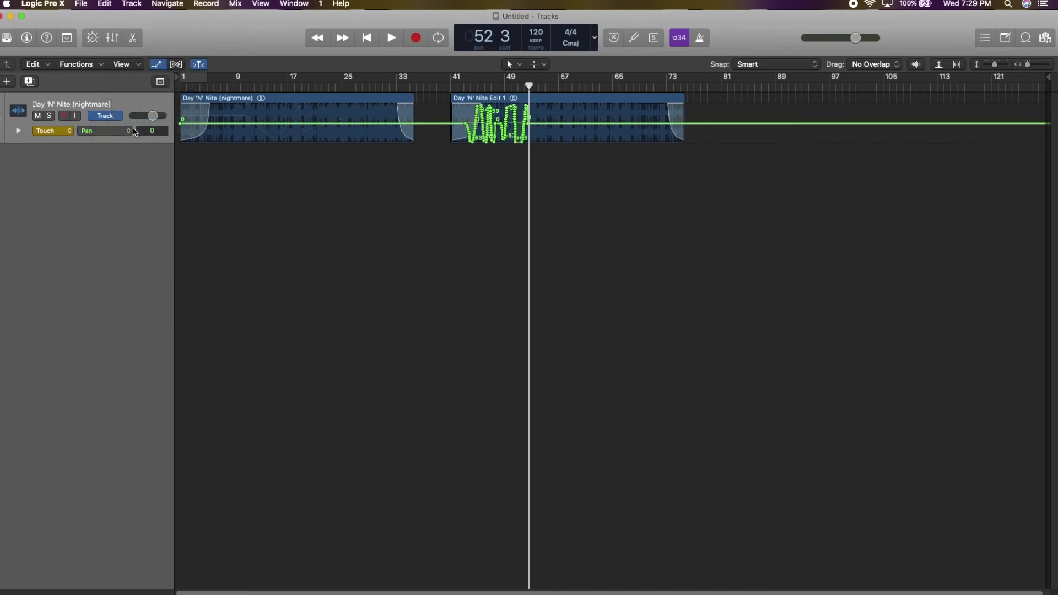
{"action": "key", "text": "super+Right"}
{"action": "key", "text": "super+Right"}
{"action": "key", "text": "super+Right"}
{"action": "scroll", "coordinate": [578, 135], "scroll_direction": "left", "scroll_amount": 10}
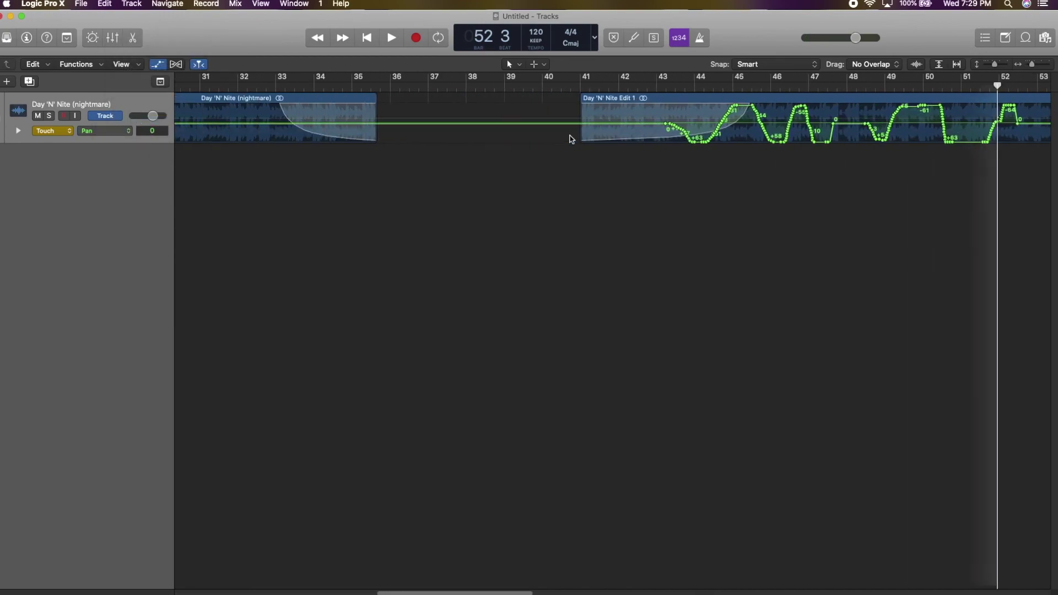
{"action": "scroll", "coordinate": [571, 139], "scroll_direction": "right", "scroll_amount": 5}
{"action": "scroll", "coordinate": [571, 139], "scroll_direction": "right", "scroll_amount": 4}
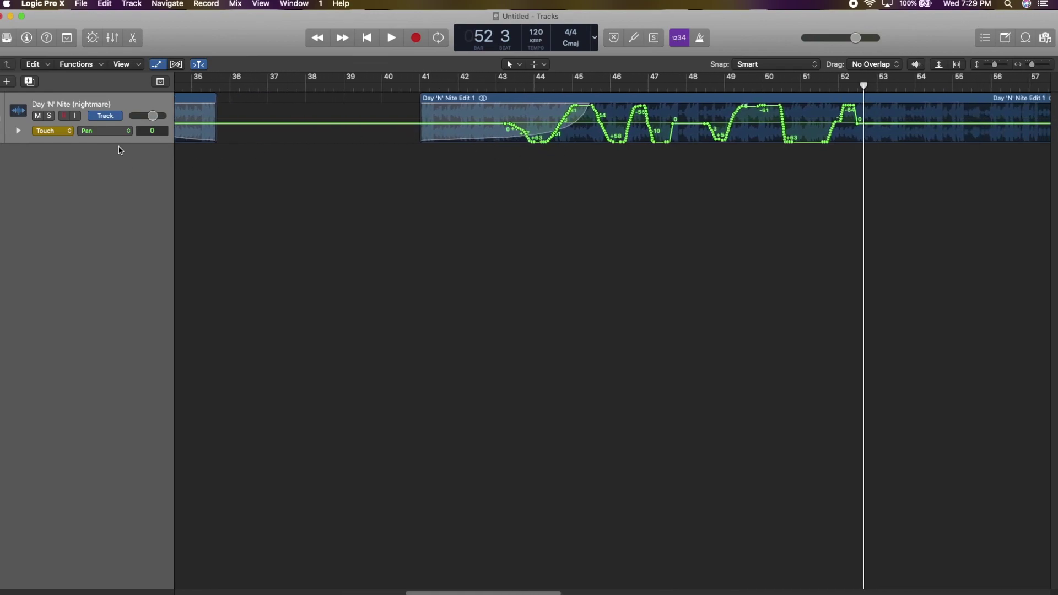
Look through the track's available automation parameters, including the Main group with Volume, Pan, Solo and Mute
{"action": "left_click", "coordinate": [110, 131]}
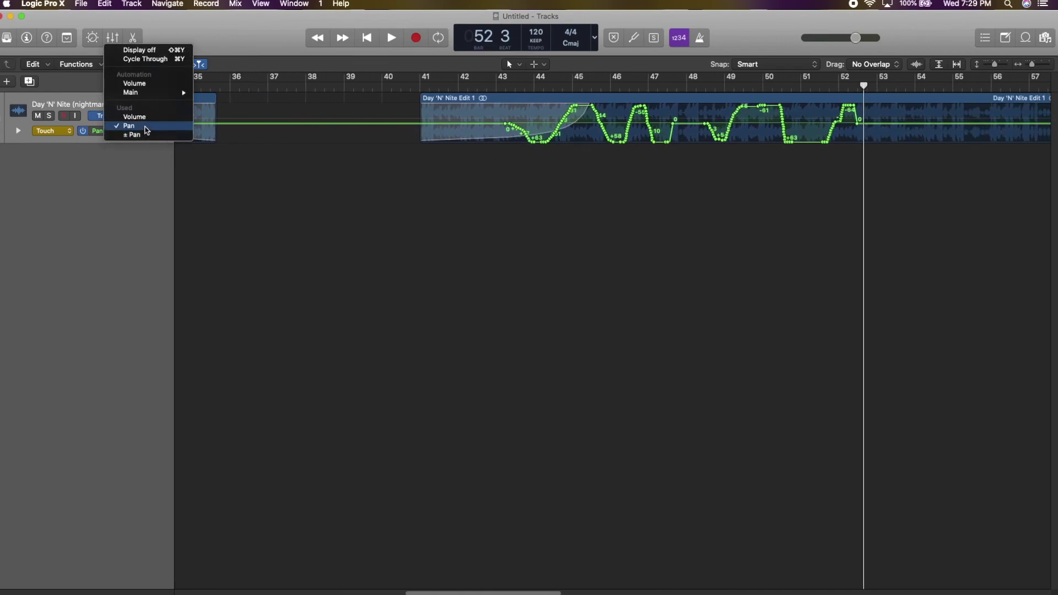
{"action": "mouse_move", "coordinate": [138, 93]}
{"action": "mouse_move", "coordinate": [231, 101]}
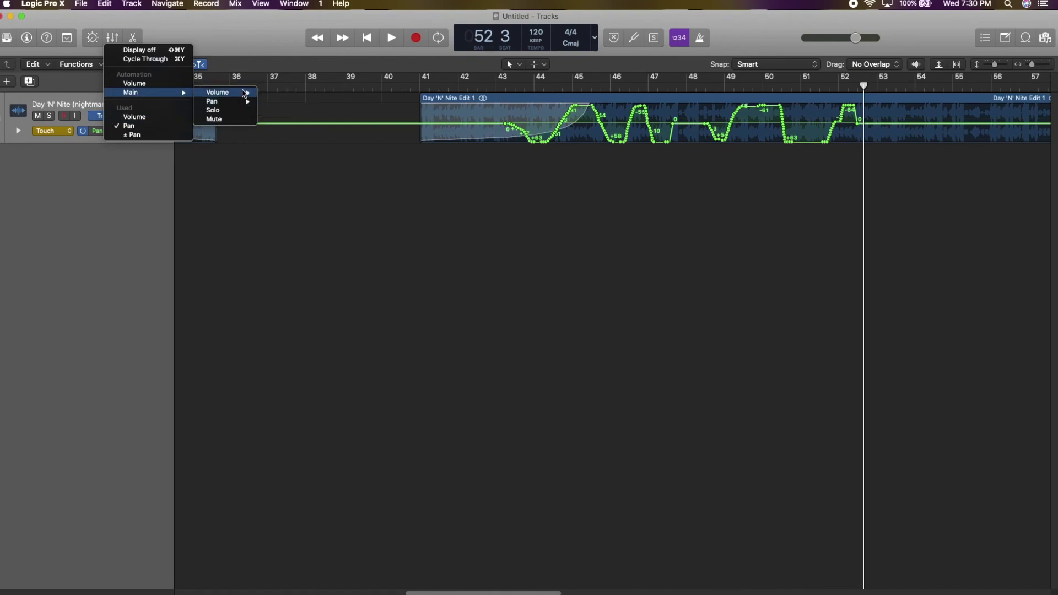
{"action": "left_click", "coordinate": [246, 147]}
Play the second region from about bar 43 until bar 49 to hear the recorded pan automation
{"action": "scroll", "coordinate": [432, 147], "scroll_direction": "right", "scroll_amount": 6}
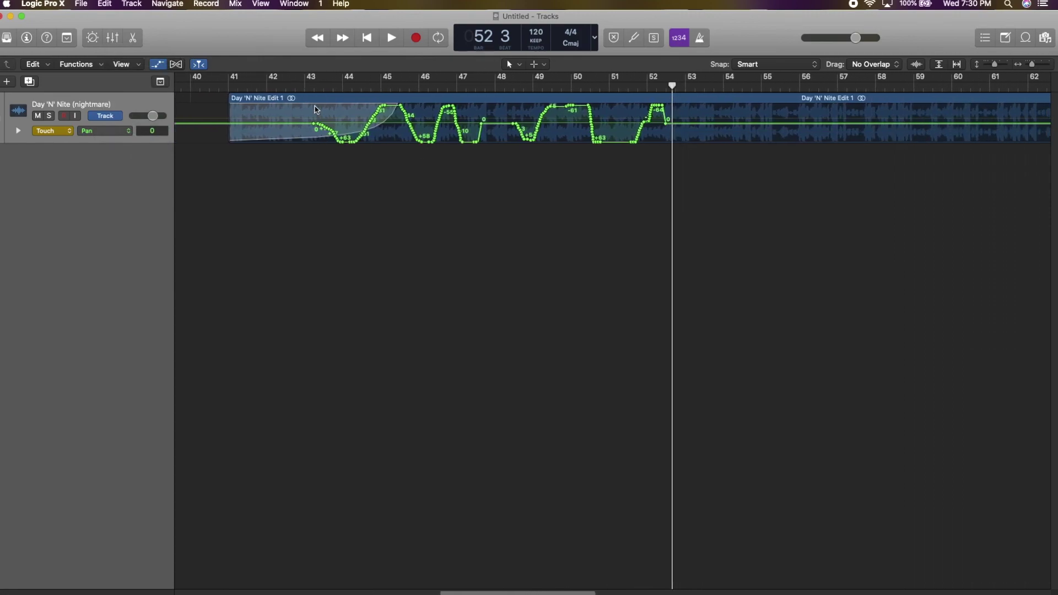
{"action": "double_click", "coordinate": [300, 86]}
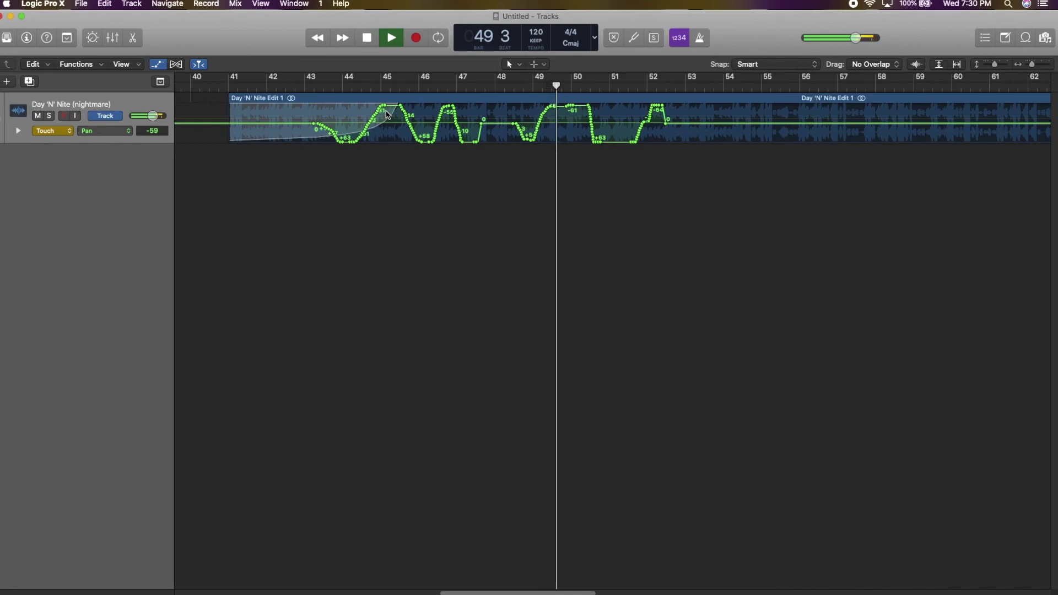
{"action": "key", "text": "space"}
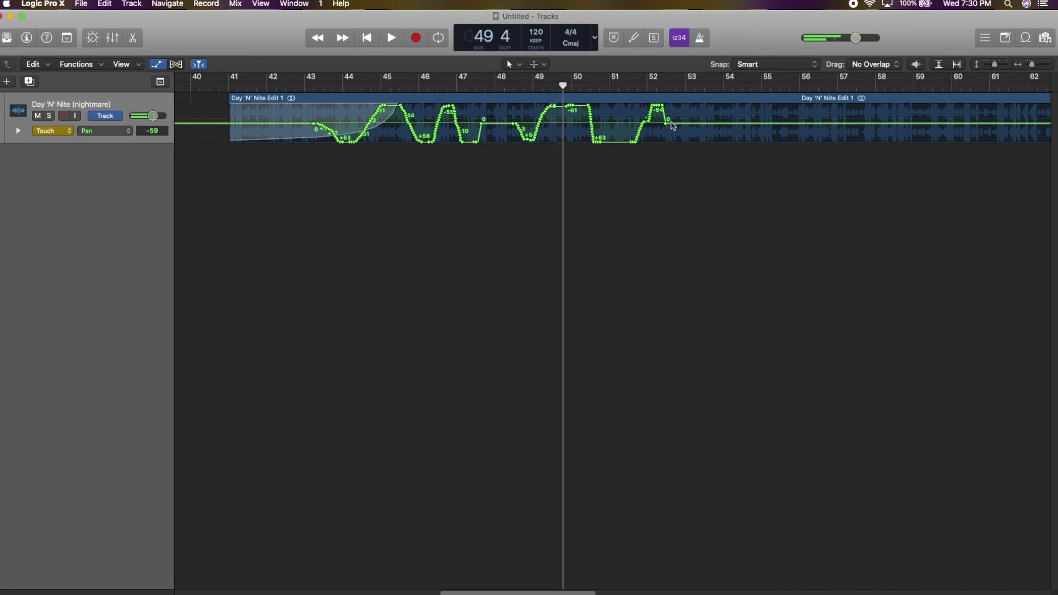
{"action": "scroll", "coordinate": [673, 125], "scroll_direction": "right", "scroll_amount": 2}
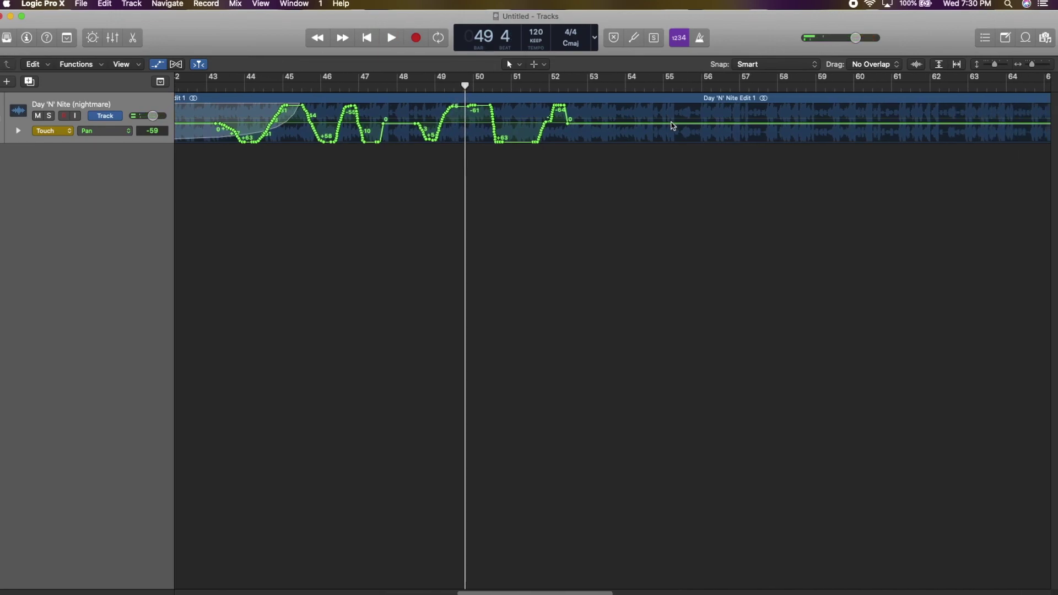
{"action": "scroll", "coordinate": [566, 136], "scroll_direction": "right", "scroll_amount": 4}
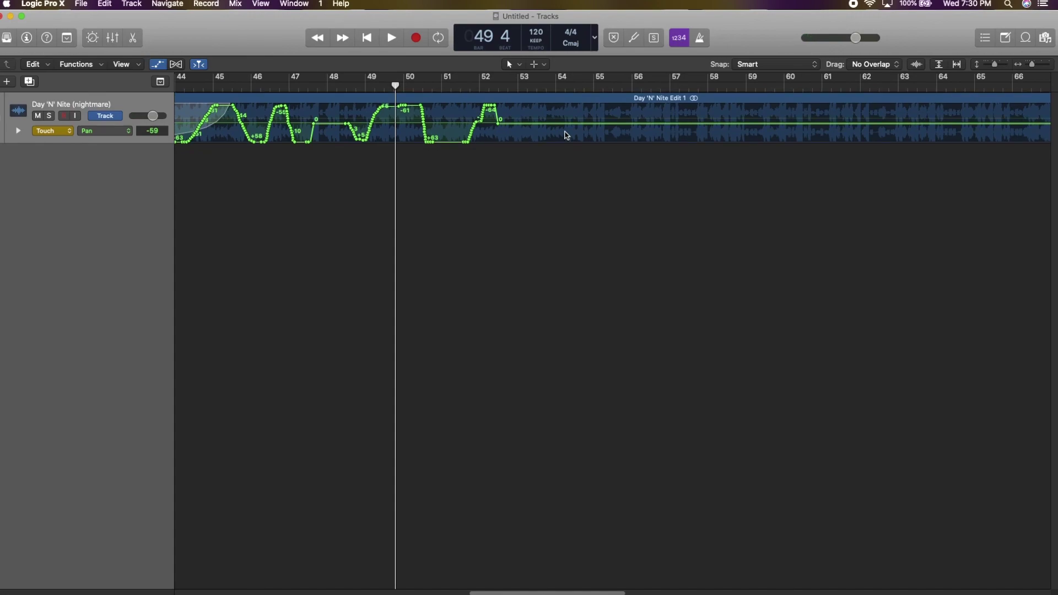
{"action": "scroll", "coordinate": [562, 134], "scroll_direction": "right", "scroll_amount": 5}
{"action": "scroll", "coordinate": [330, 127], "scroll_direction": "left", "scroll_amount": 8}
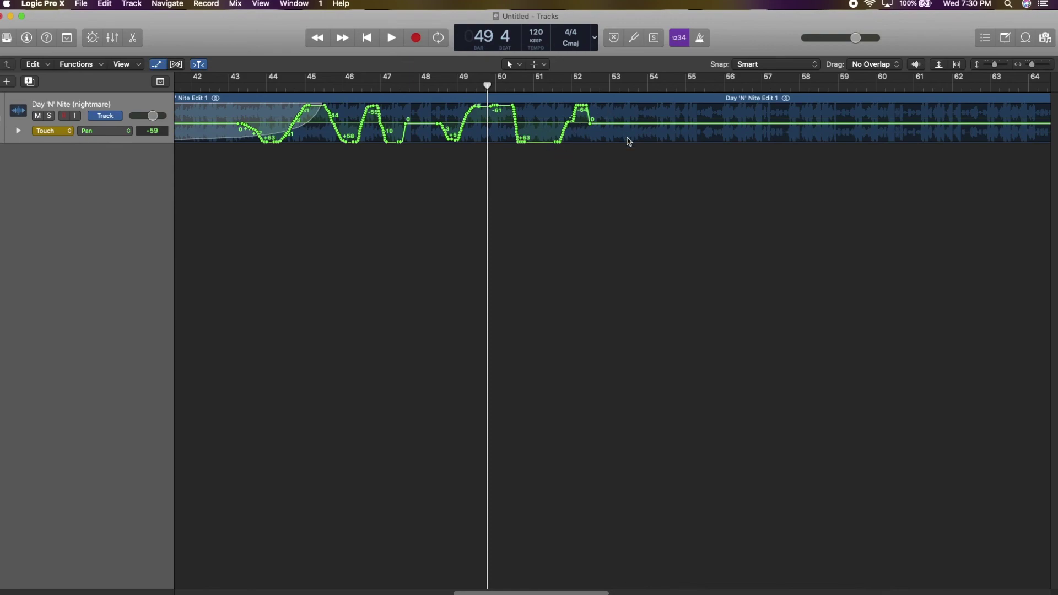
{"action": "scroll", "coordinate": [636, 150], "scroll_direction": "up", "scroll_amount": 5}
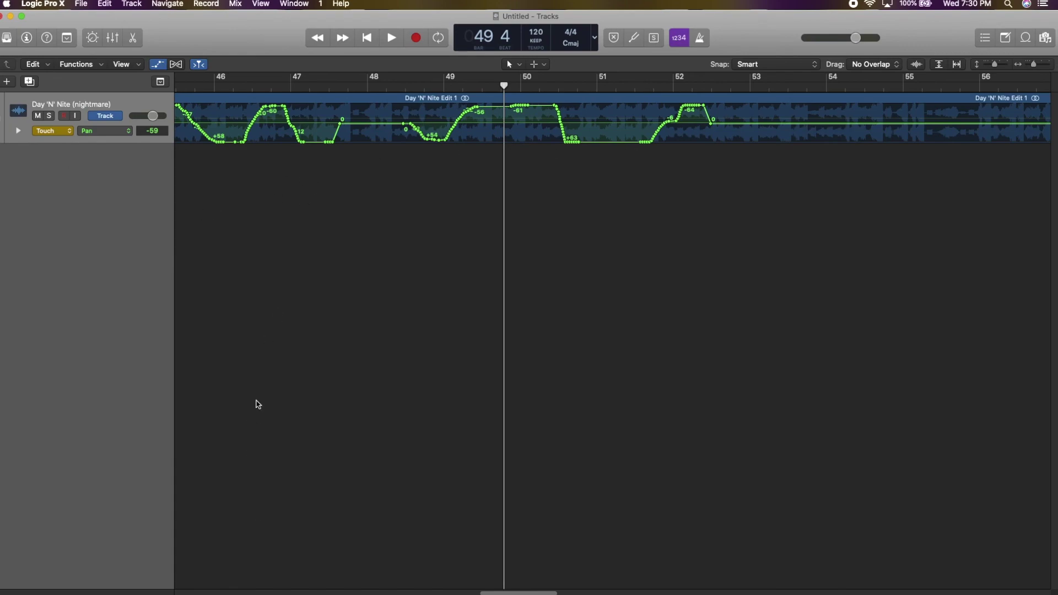
Show the mixer and set the Day 'N' Nite track's automation mode to Read
{"action": "key", "text": "x"}
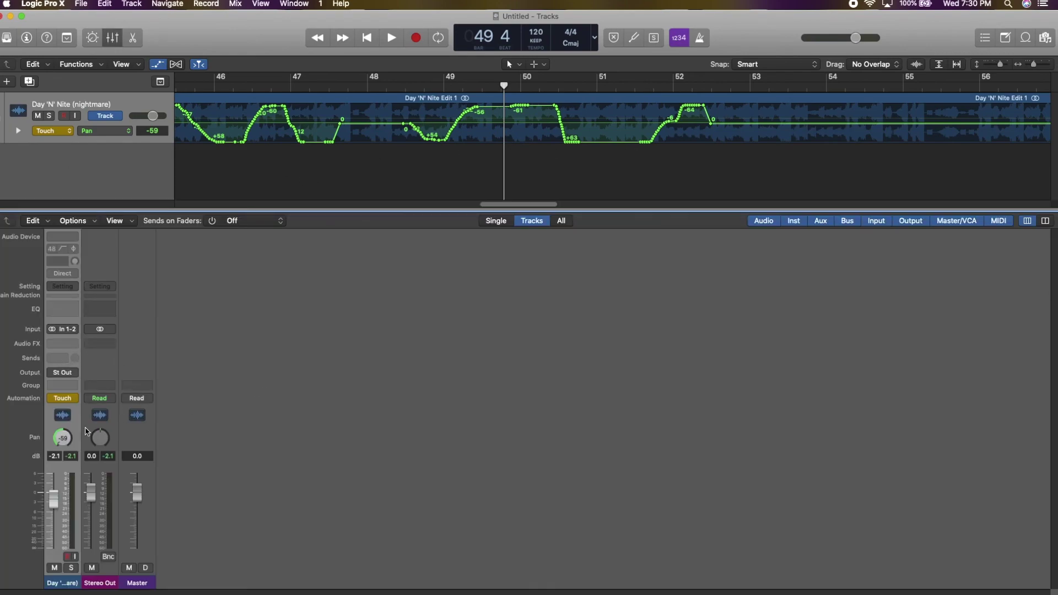
{"action": "left_click", "coordinate": [68, 403]}
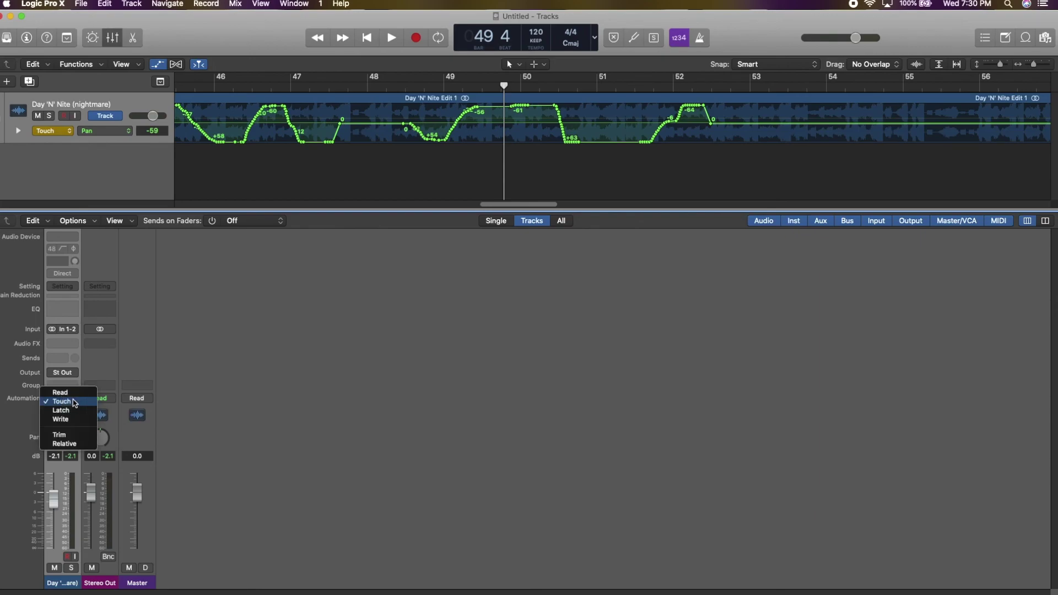
{"action": "left_click", "coordinate": [61, 392]}
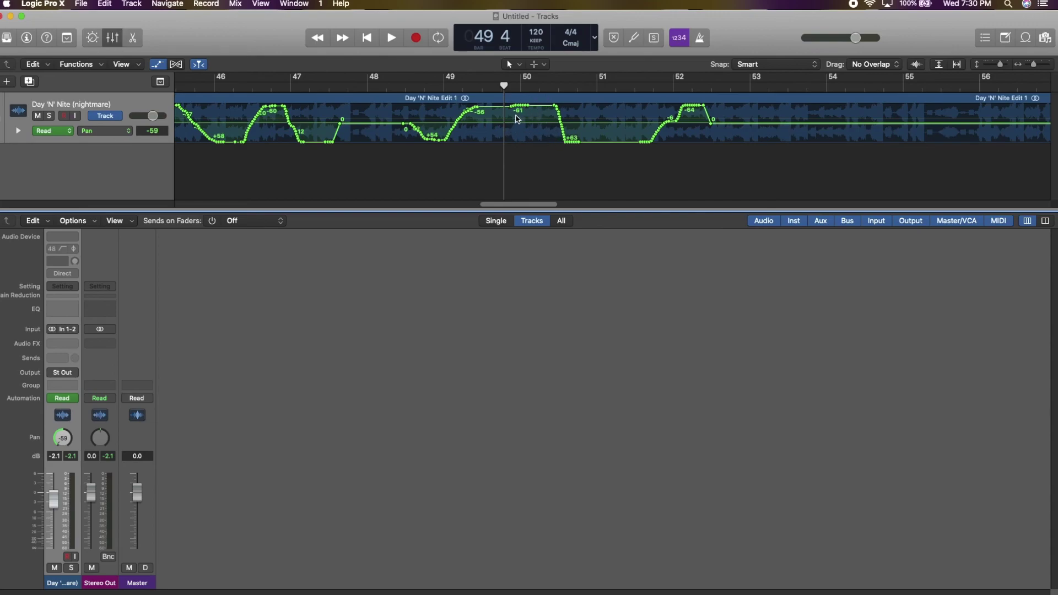
Hide the automation curves in the Tracks area and close the mixer
{"action": "key", "text": "super+Left"}
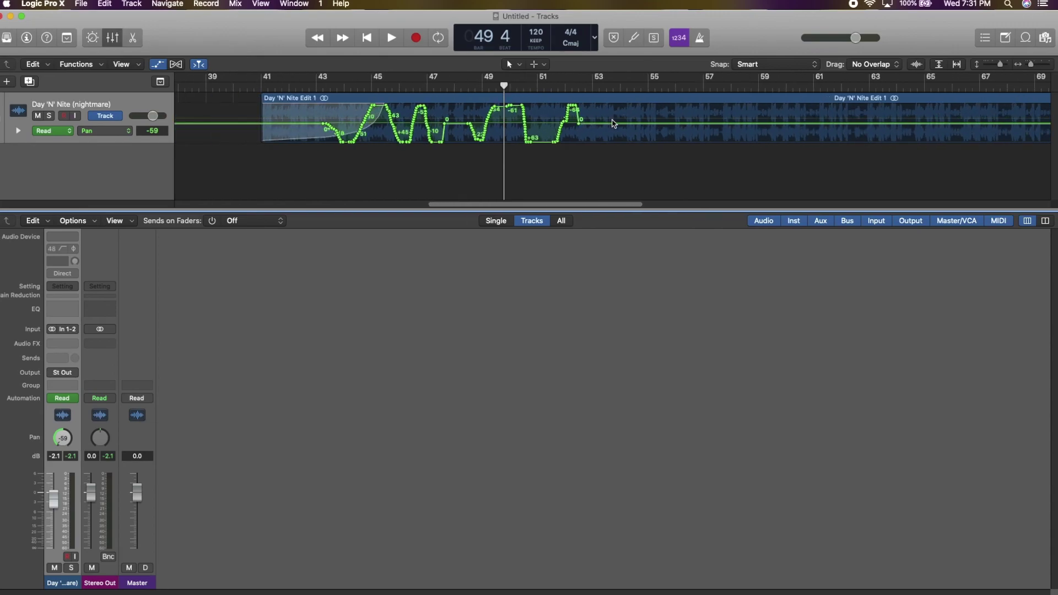
{"action": "key", "text": "super+Left"}
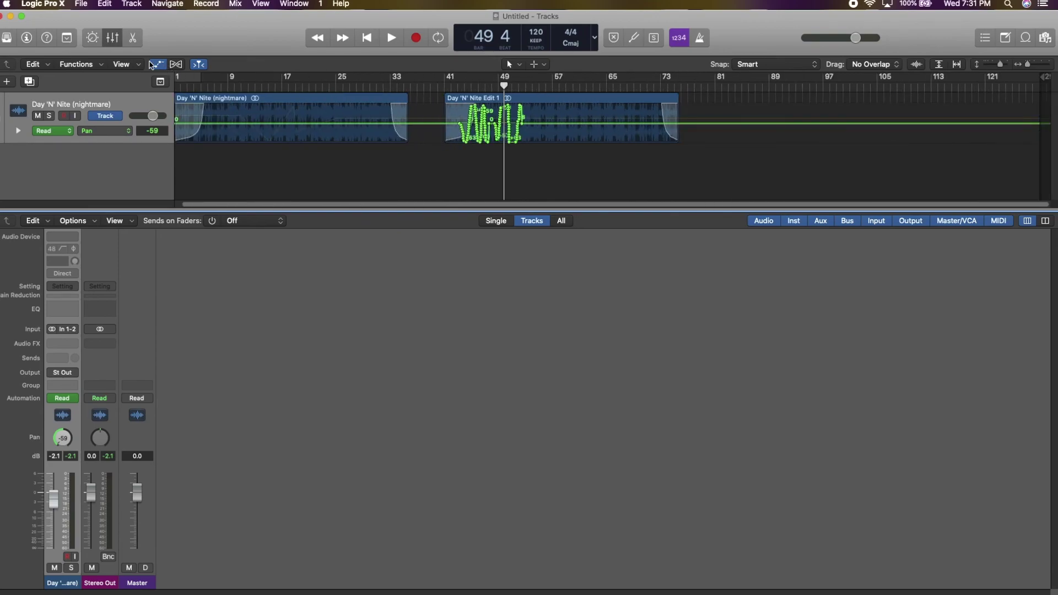
{"action": "left_click", "coordinate": [159, 64]}
{"action": "key", "text": "super+Right"}
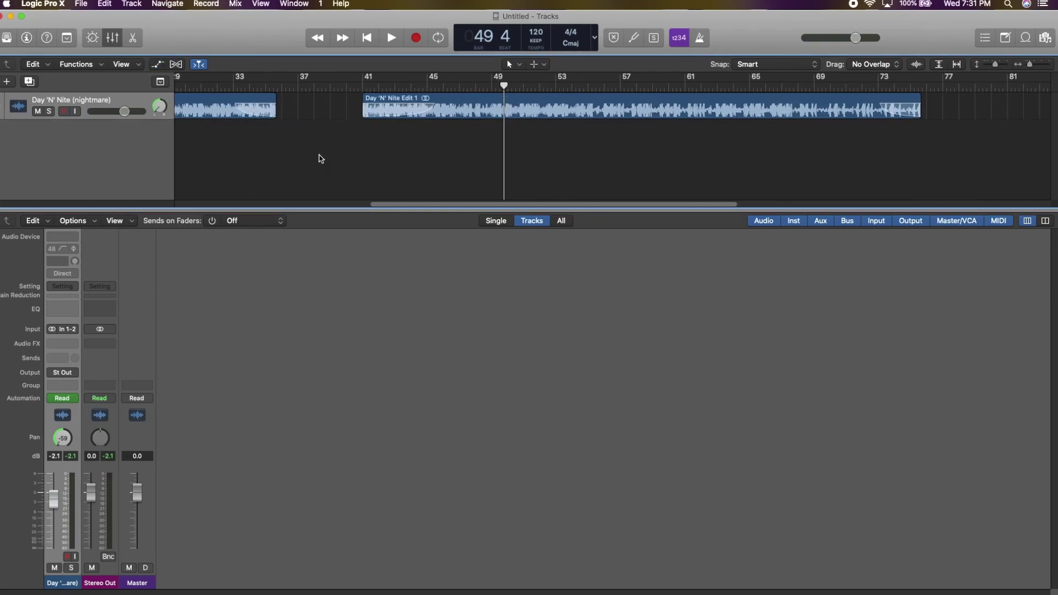
{"action": "key", "text": "x"}
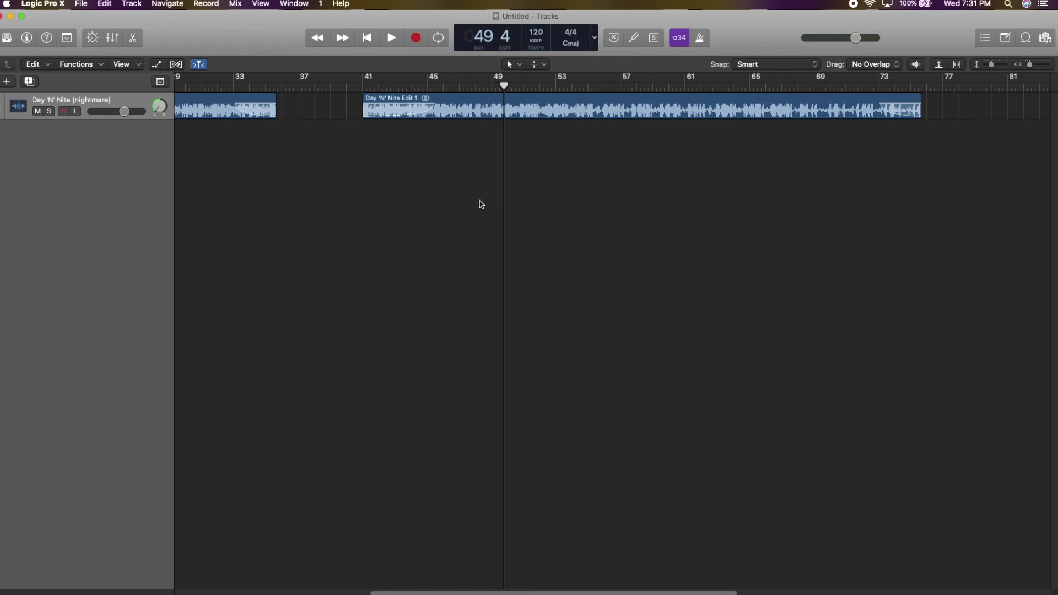
Assign the Day 'N' Nite track a bright red color, trying a few other palette colors first, and close the palette
{"action": "key", "text": "super+Left"}
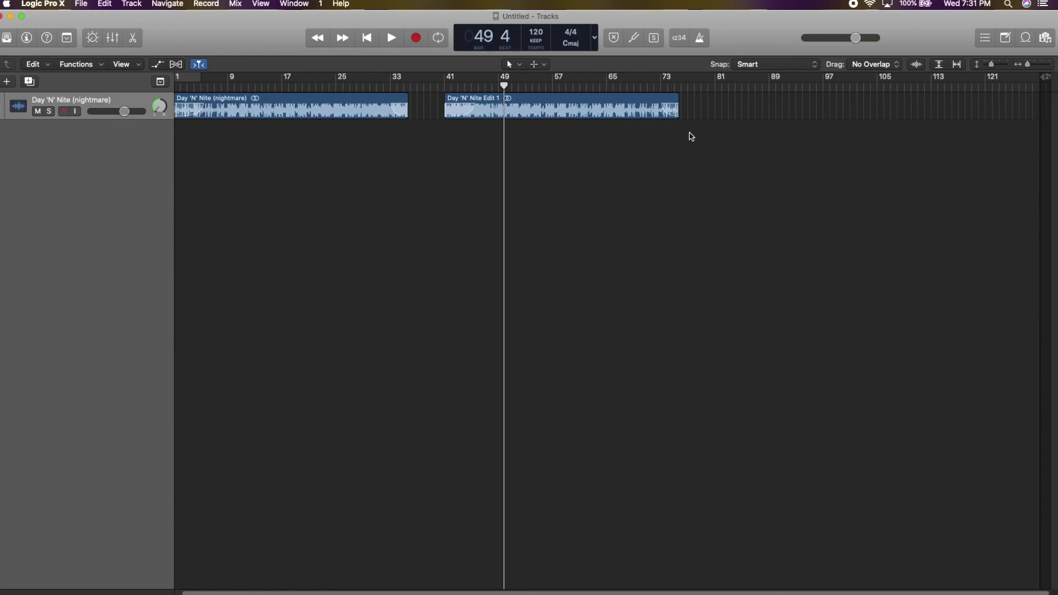
{"action": "right_click", "coordinate": [4, 105]}
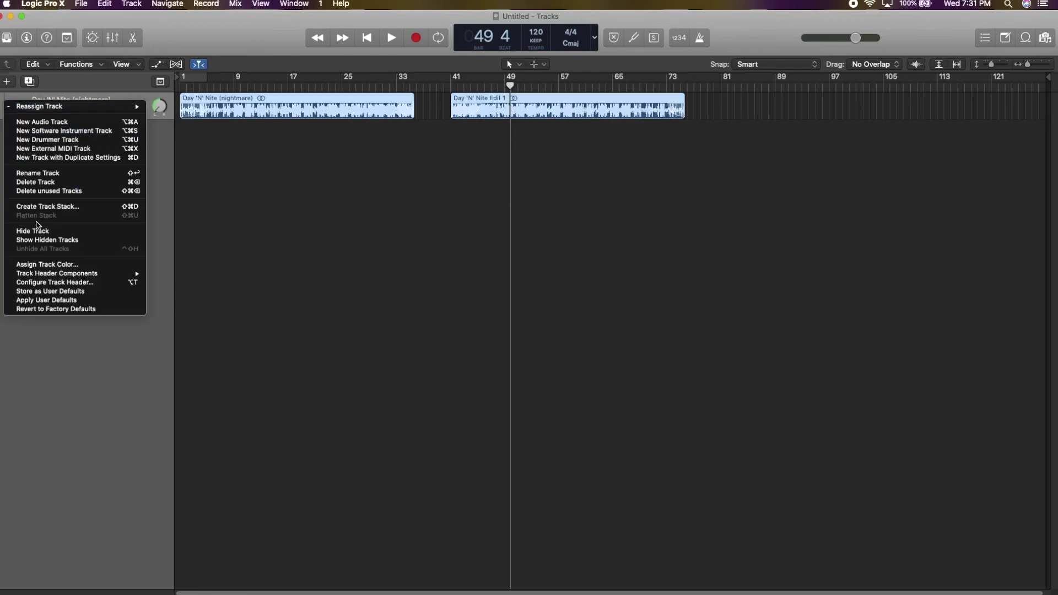
{"action": "left_click", "coordinate": [53, 266]}
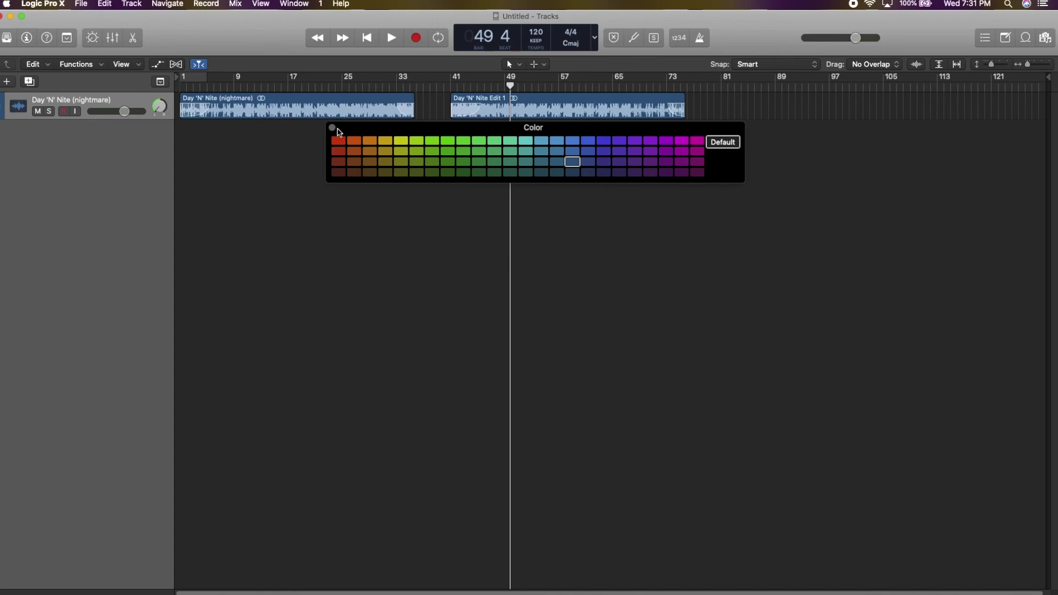
{"action": "left_click", "coordinate": [354, 141]}
{"action": "left_click", "coordinate": [370, 141]}
{"action": "left_click", "coordinate": [540, 151]}
{"action": "left_click", "coordinate": [338, 141]}
{"action": "left_click", "coordinate": [332, 128]}
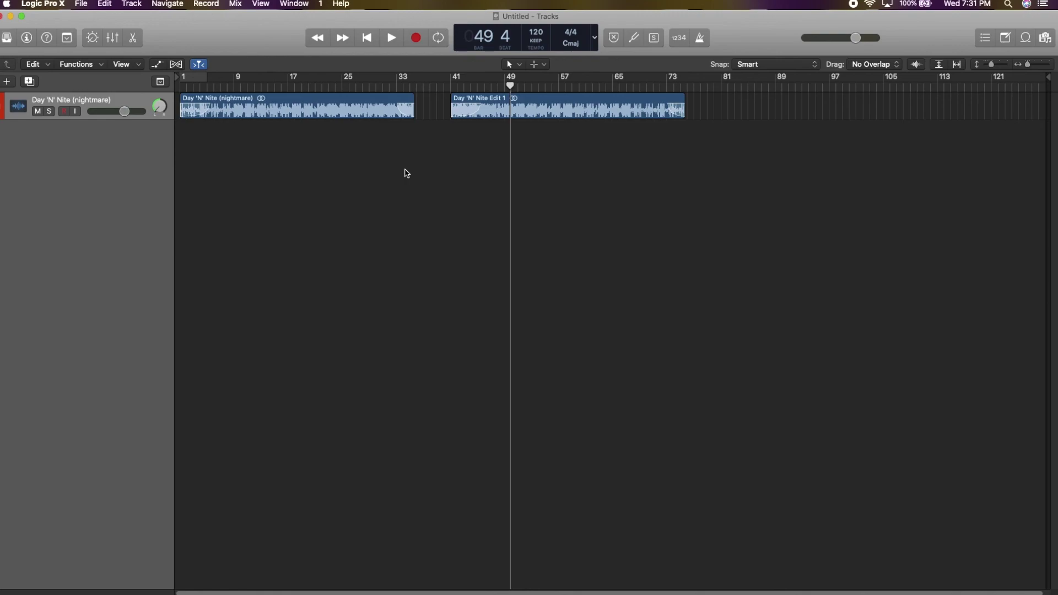
Reopen the color palette and recolor each of the two Day 'N' Nite regions bright red, one after the other
{"action": "key", "text": "alt+c"}
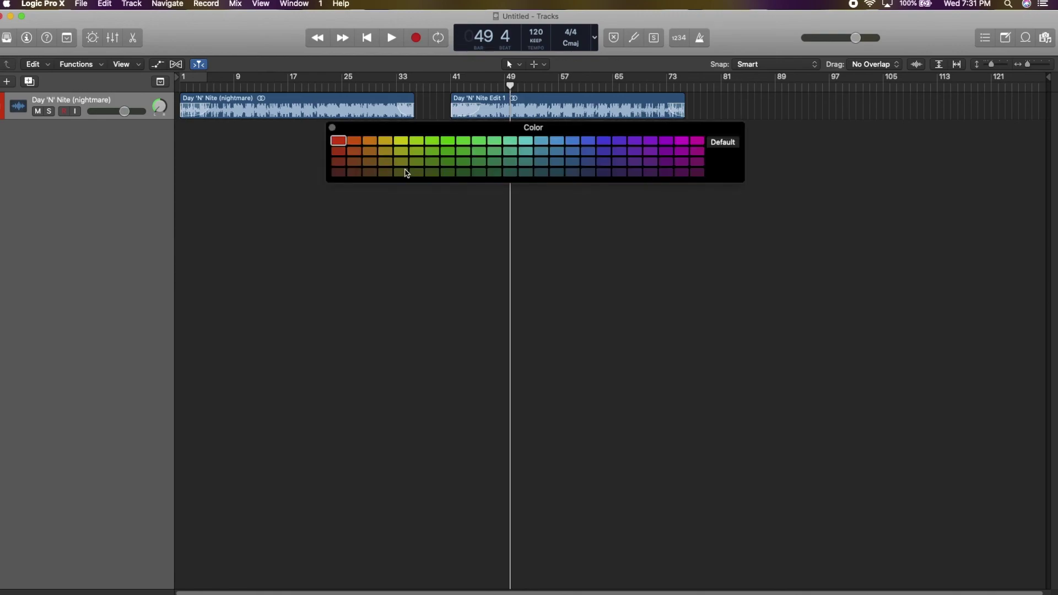
{"action": "left_click", "coordinate": [359, 108]}
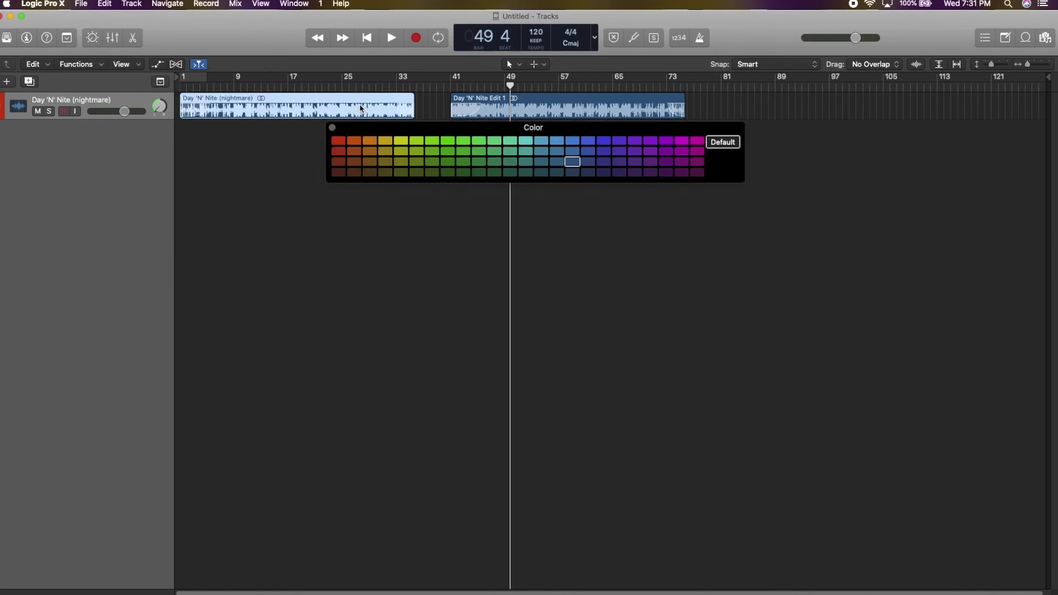
{"action": "left_click", "coordinate": [488, 104]}
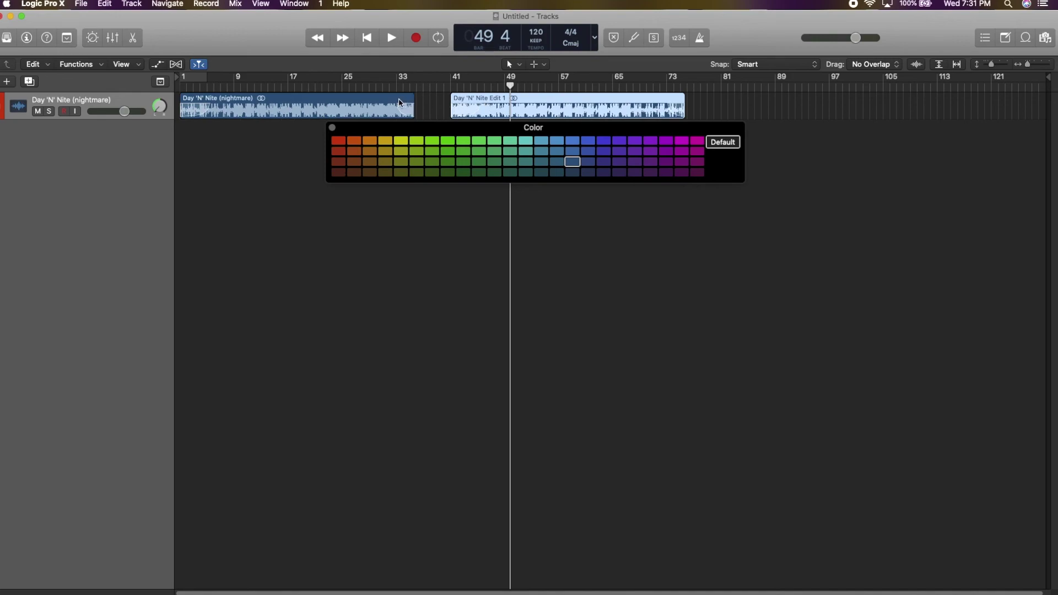
{"action": "left_click", "coordinate": [387, 106]}
{"action": "left_click", "coordinate": [335, 142]}
{"action": "left_click", "coordinate": [468, 106]}
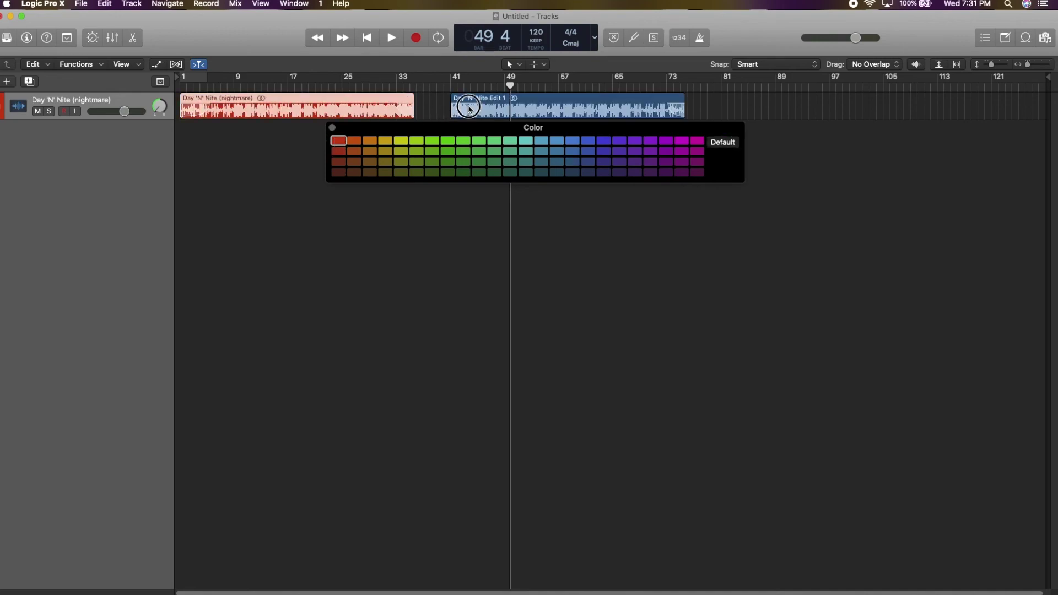
{"action": "left_click", "coordinate": [332, 142]}
{"action": "left_click", "coordinate": [338, 141]}
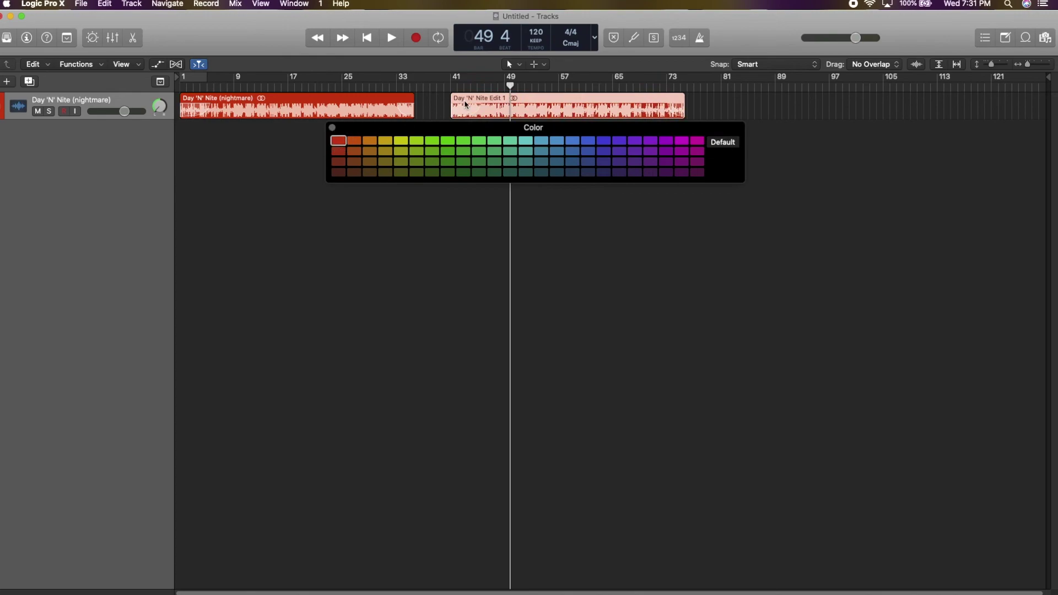
Select both regions together, try a green color on them, and return them to red
{"action": "left_click", "coordinate": [391, 113]}
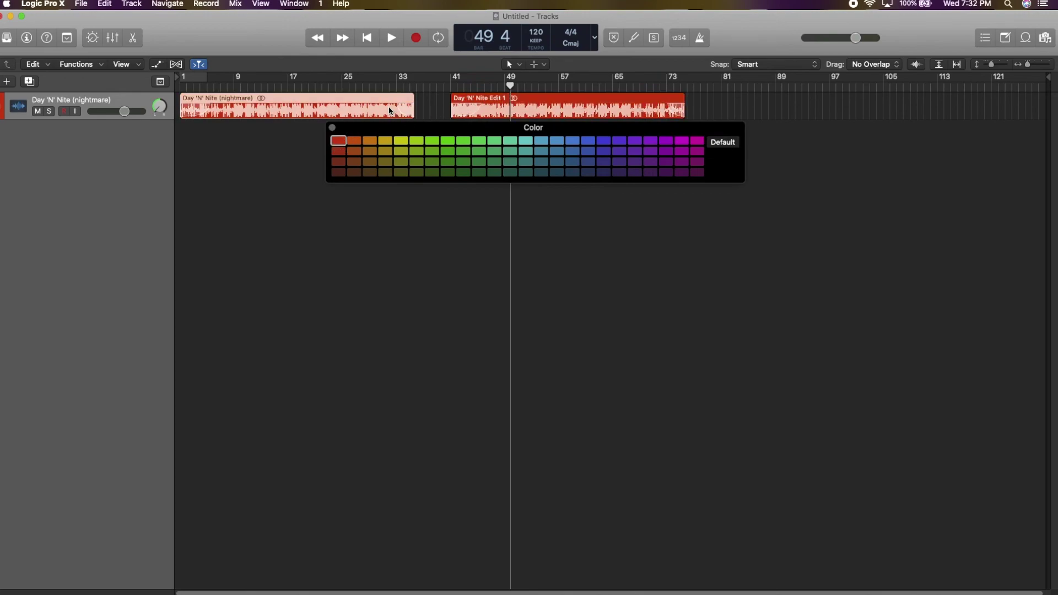
{"action": "left_click", "coordinate": [470, 108], "text": "shift"}
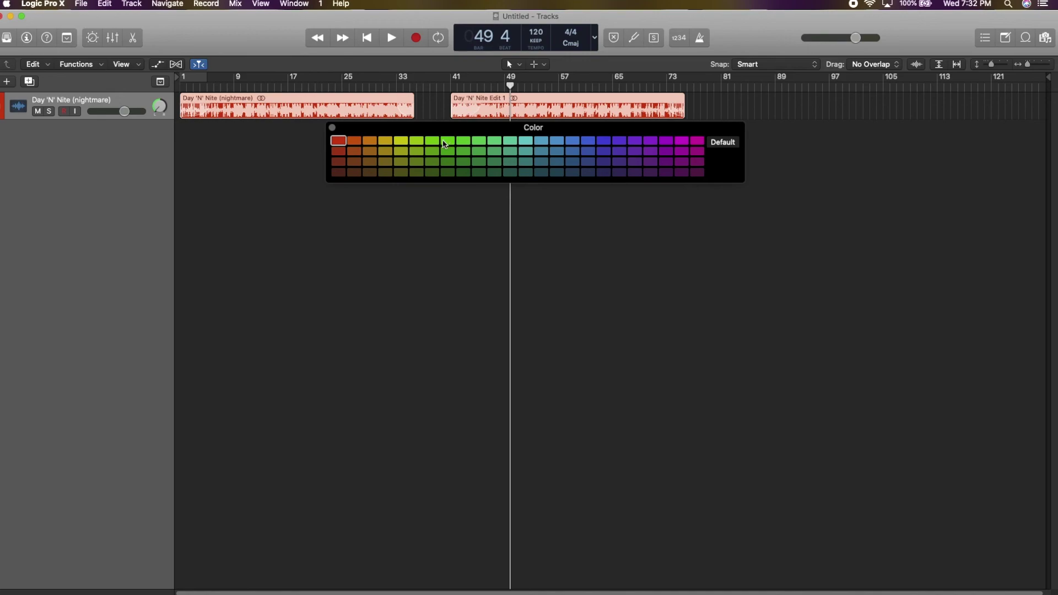
{"action": "left_click", "coordinate": [446, 142]}
{"action": "left_click", "coordinate": [341, 142]}
{"action": "left_click", "coordinate": [301, 166]}
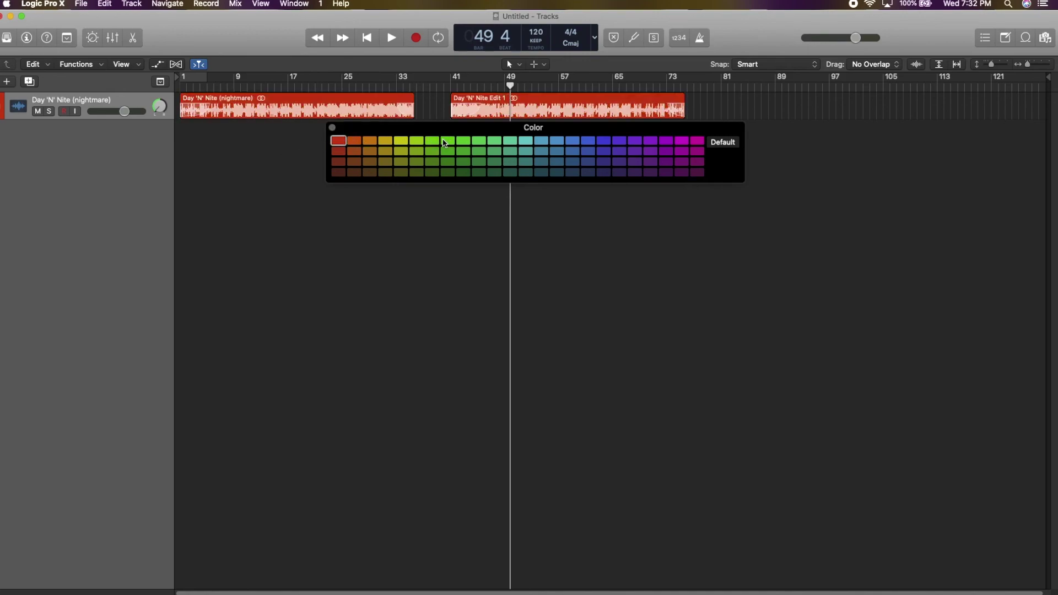
Color the track bright green, give both regions the same green together, and close the color palette
{"action": "left_click", "coordinate": [435, 145]}
{"action": "left_click", "coordinate": [463, 111]}
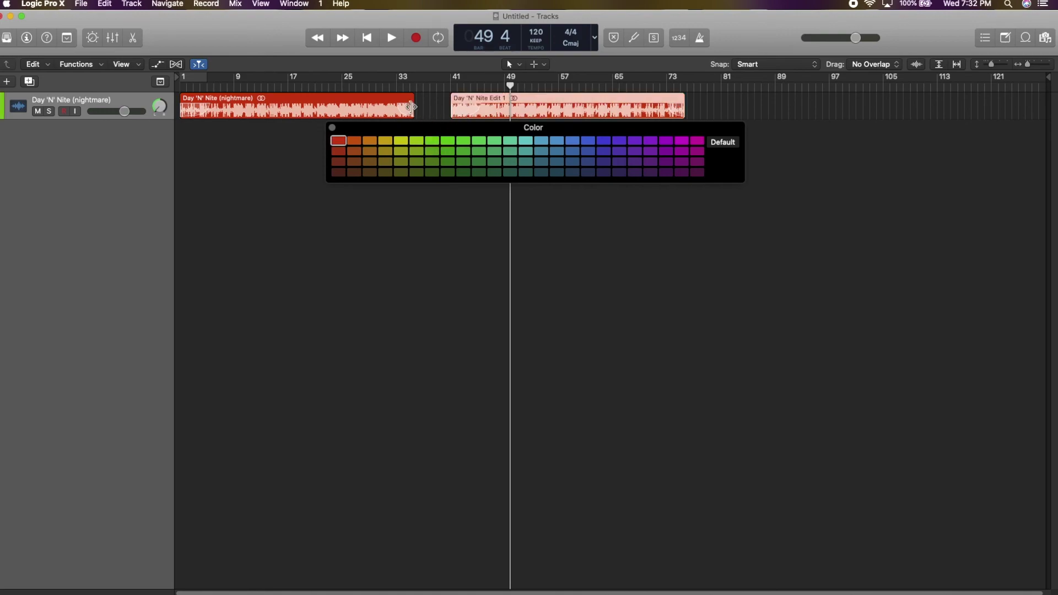
{"action": "left_click", "coordinate": [411, 108]}
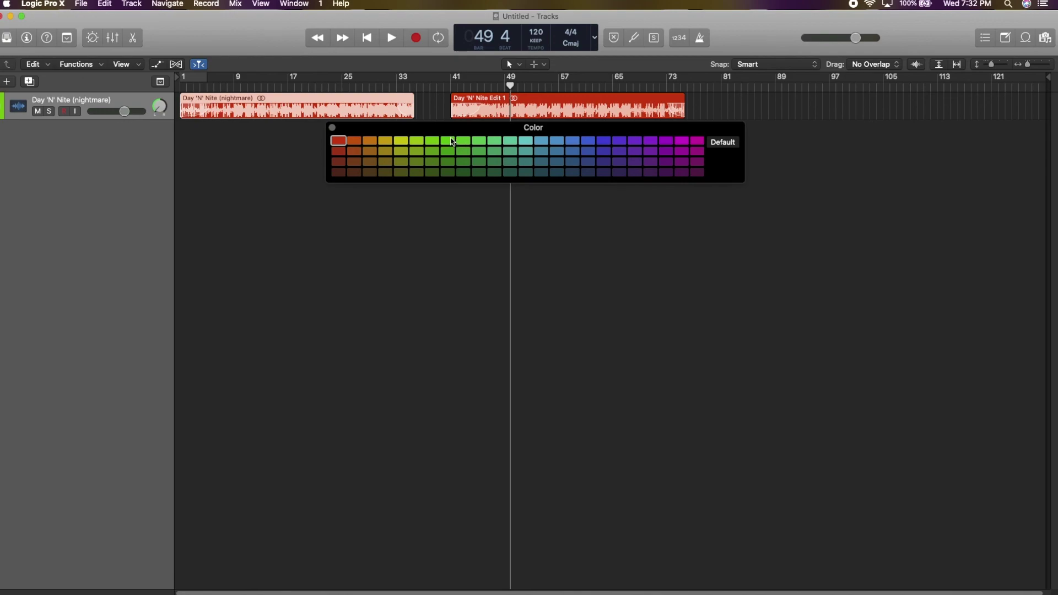
{"action": "left_click", "coordinate": [468, 111], "text": "shift"}
{"action": "left_click", "coordinate": [433, 141]}
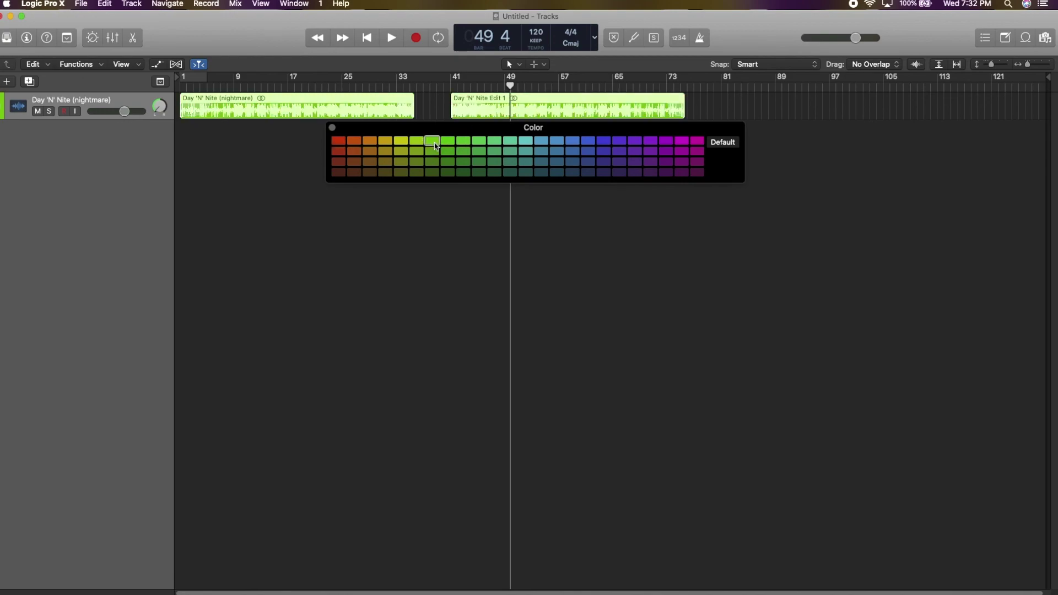
{"action": "left_click", "coordinate": [332, 127]}
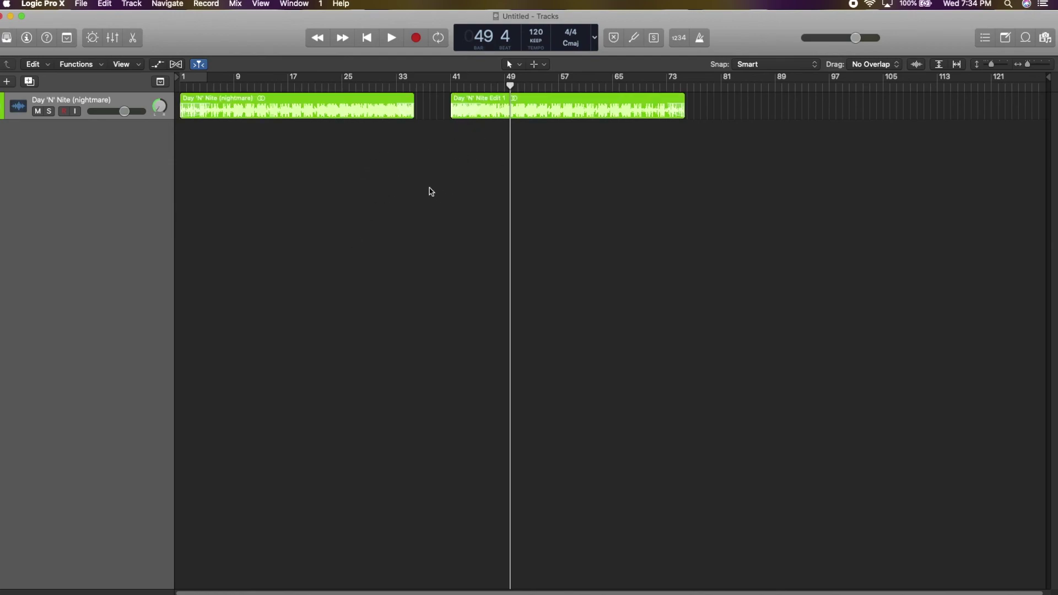
Delete the second region, Day 'N' Nite Edit 1, from the track
{"action": "left_click", "coordinate": [507, 115]}
{"action": "key", "text": "Delete"}
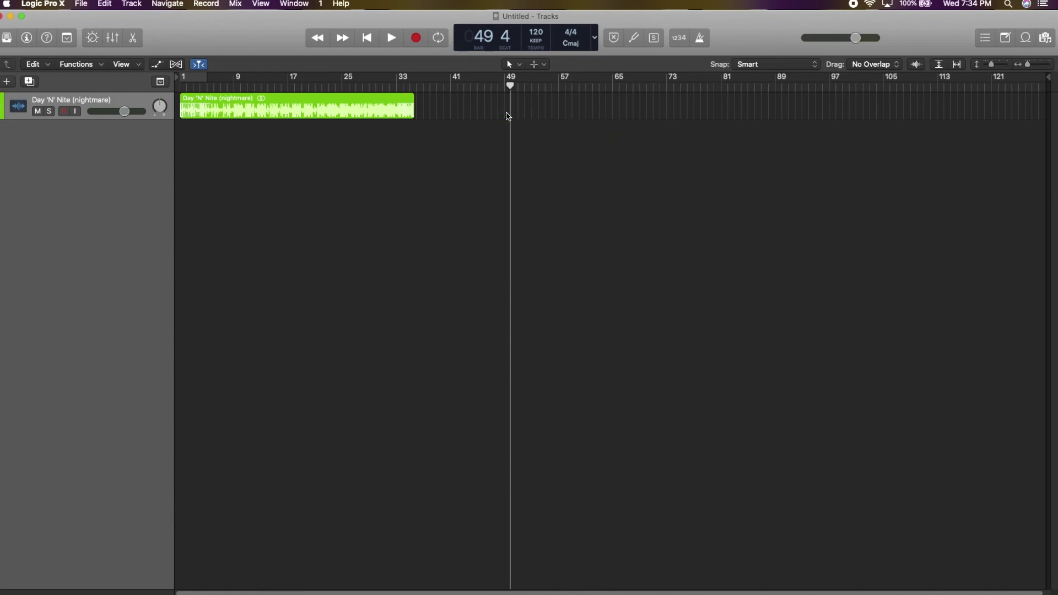
Try looping the remaining region out to about bar 90, and instead extend it as one unlooped region to about bar 75
{"action": "left_click_drag", "start_coordinate": [415, 102], "coordinate": [797, 75]}
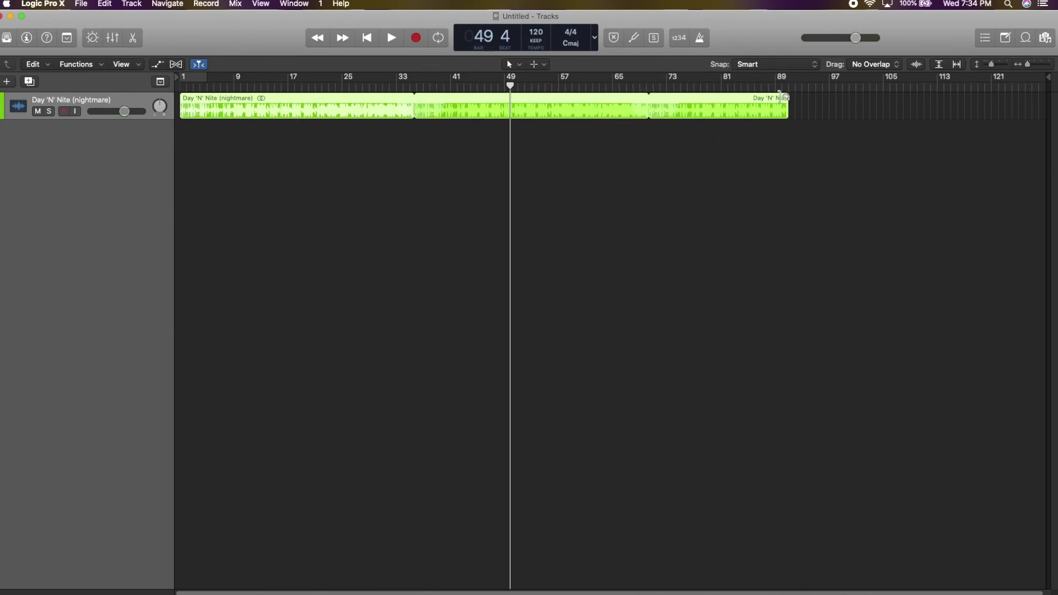
{"action": "left_click_drag", "start_coordinate": [790, 97], "coordinate": [687, 137]}
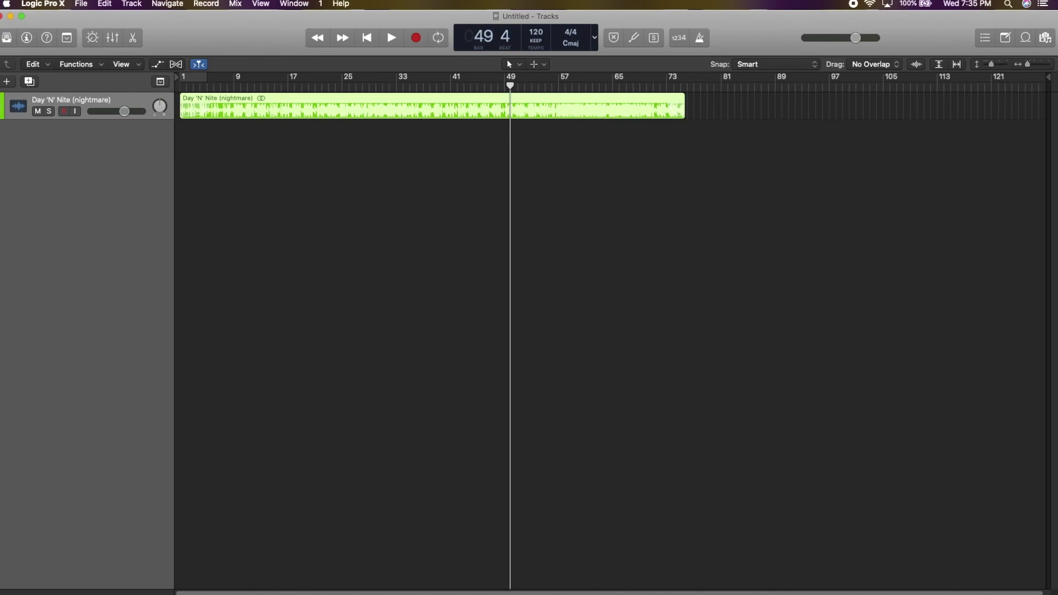
Trim the region's end back to about bar 67, and extend it out to its full length at about bar 111
{"action": "left_click_drag", "start_coordinate": [683, 110], "coordinate": [631, 174]}
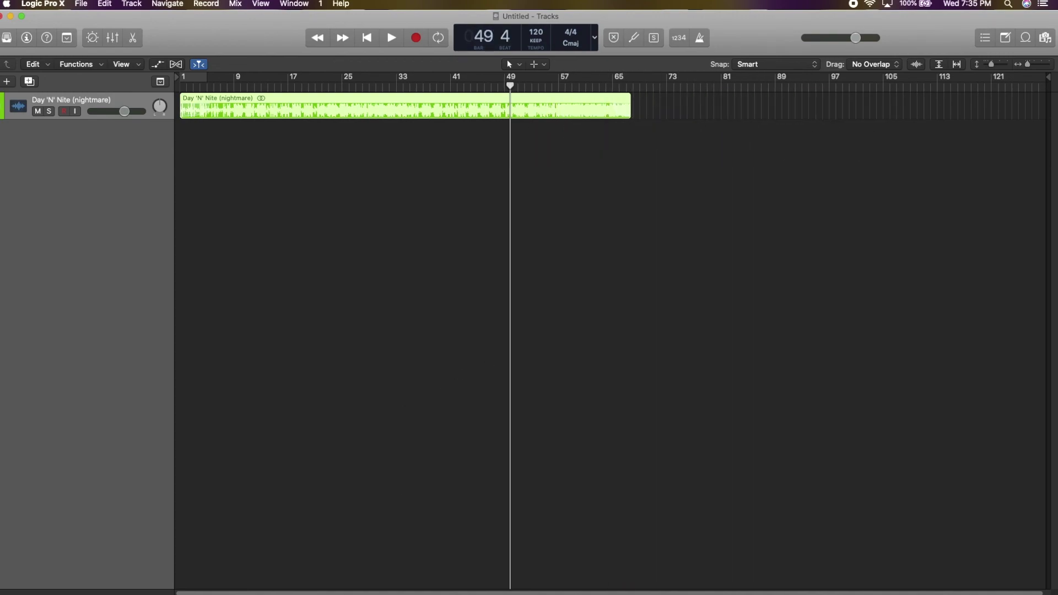
{"action": "left_click", "coordinate": [632, 112]}
{"action": "left_click_drag", "start_coordinate": [632, 113], "coordinate": [945, 110]}
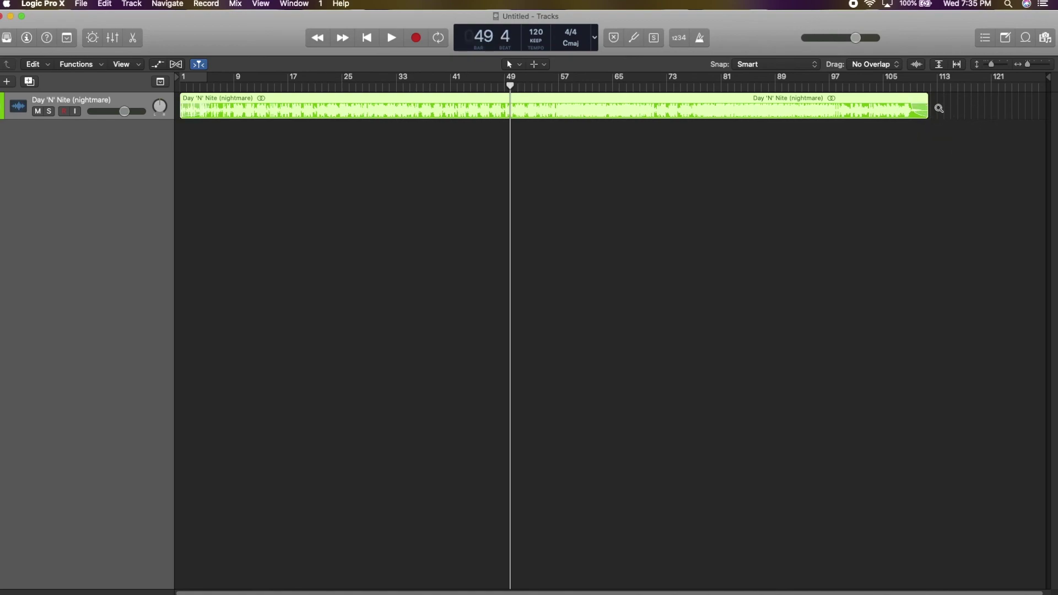
Time-compress the whole region to end at about bar 67, and play it from about bar 31 to hear the faster version
{"action": "left_click_drag", "start_coordinate": [926, 113], "coordinate": [630, 139]}
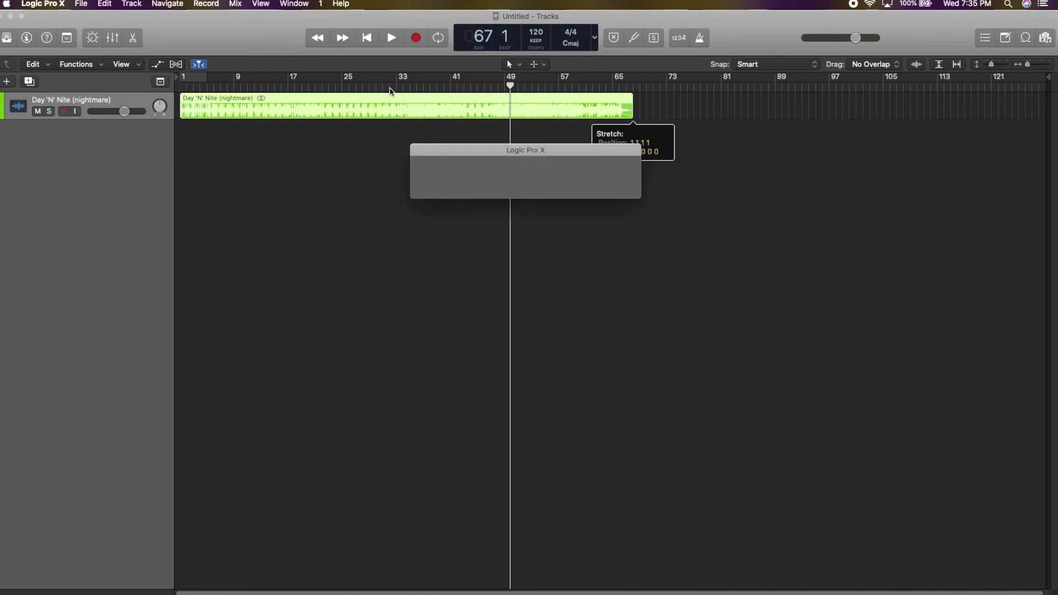
{"action": "left_click", "coordinate": [384, 88]}
{"action": "key", "text": "space"}
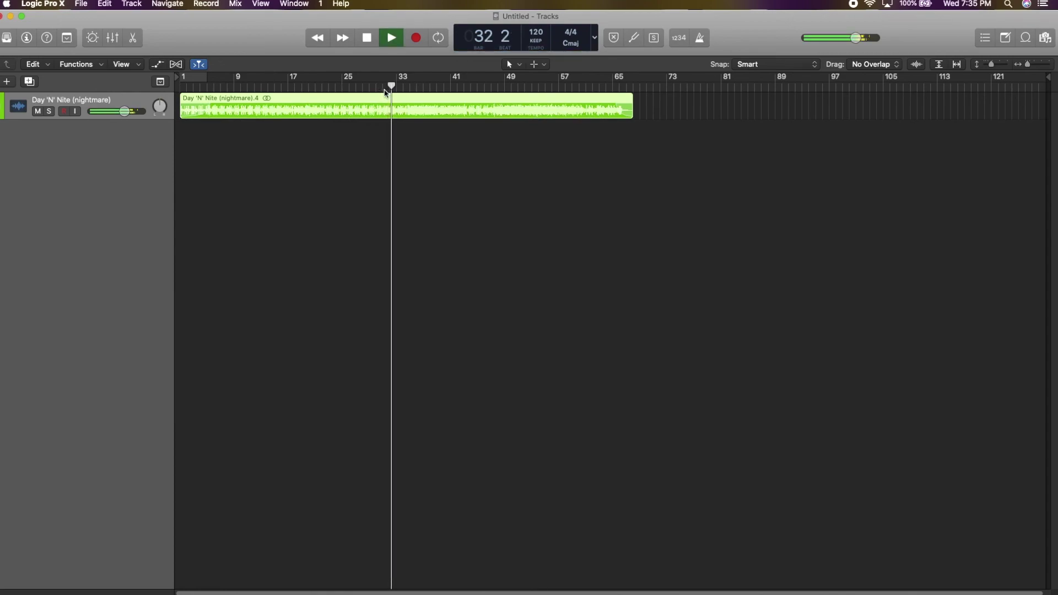
{"action": "key", "text": "space"}
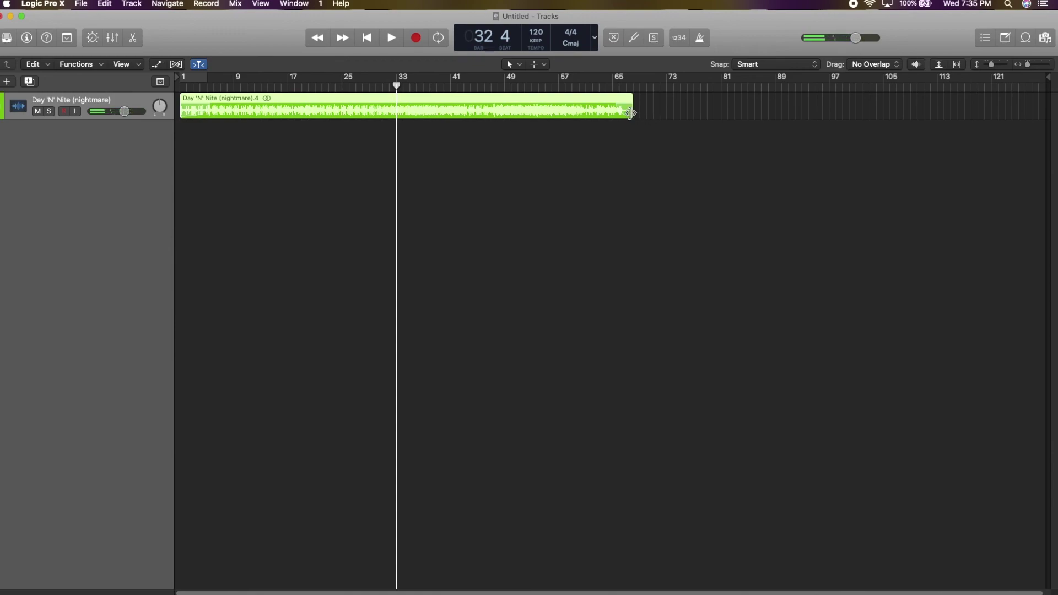
Time-stretch the region out to a length of 131 bars and play a short passage to hear the slower version
{"action": "left_click_drag", "start_coordinate": [631, 113], "coordinate": [1054, 141]}
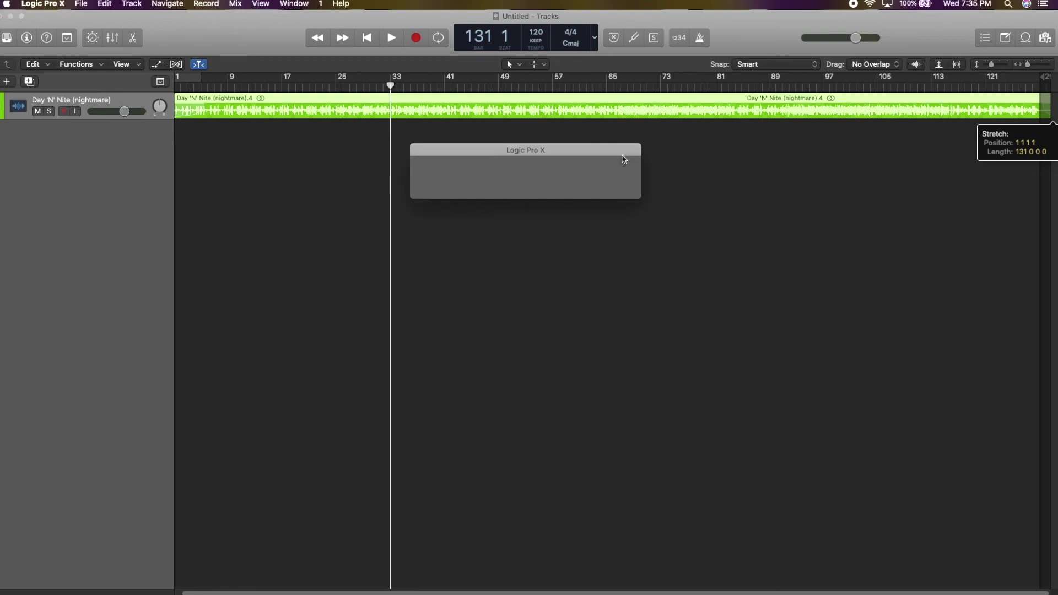
{"action": "key", "text": "space"}
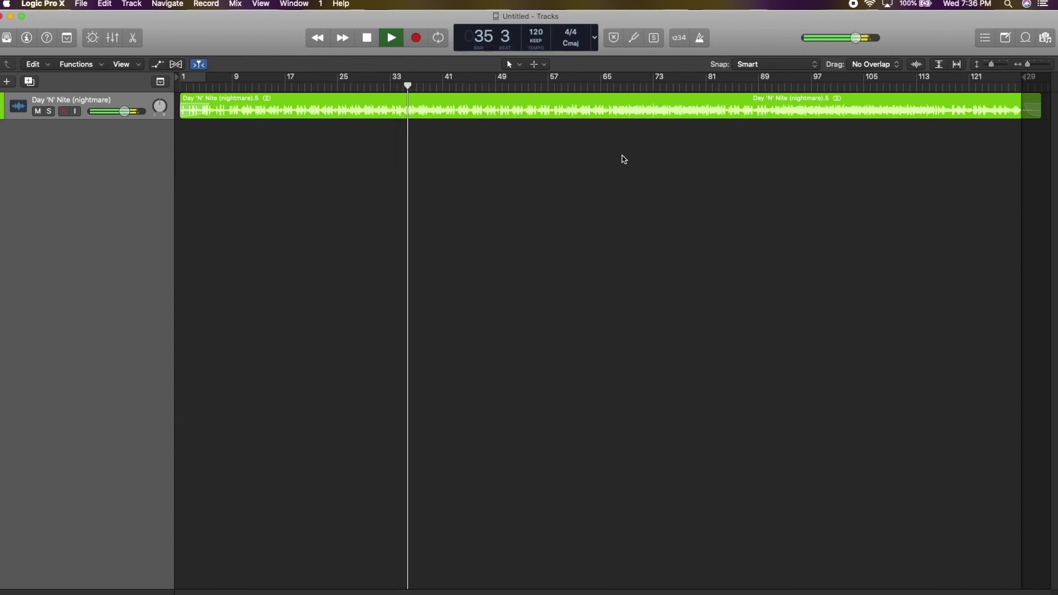
{"action": "key", "text": "space"}
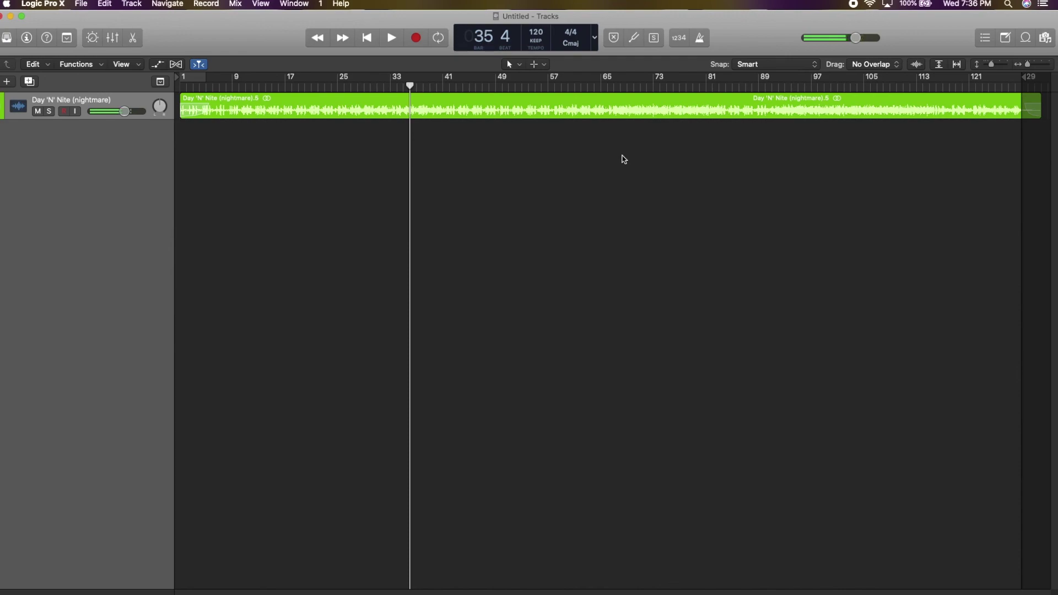
Undo the last time-stretch of the region, and reduce the track height to fit the whole region on screen
{"action": "scroll", "coordinate": [900, 122], "scroll_direction": "up", "scroll_amount": 5}
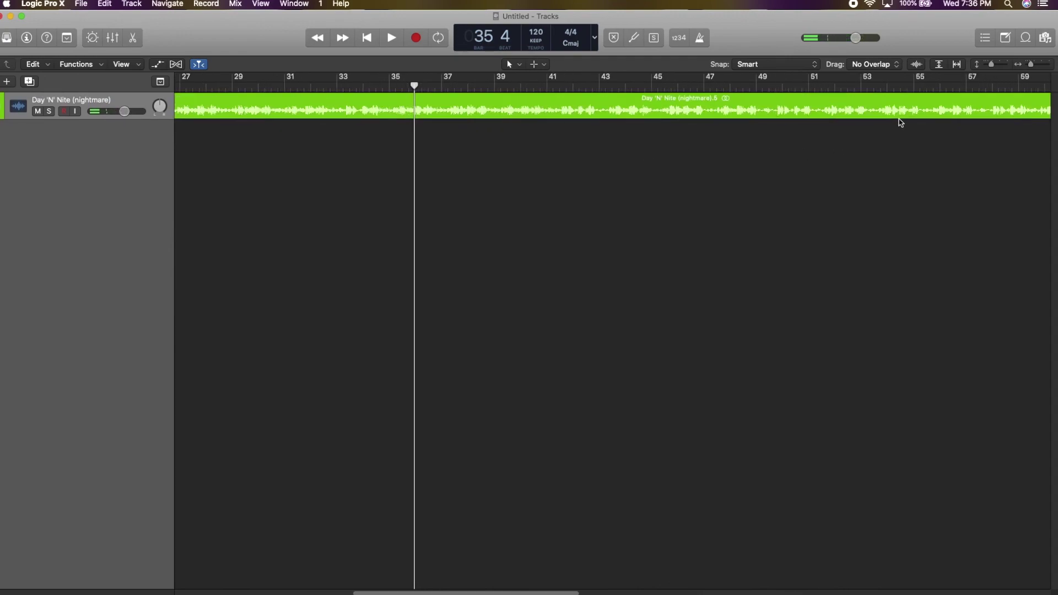
{"action": "scroll", "coordinate": [900, 122], "scroll_direction": "right", "scroll_amount": 5}
{"action": "scroll", "coordinate": [899, 122], "scroll_direction": "down", "scroll_amount": 5}
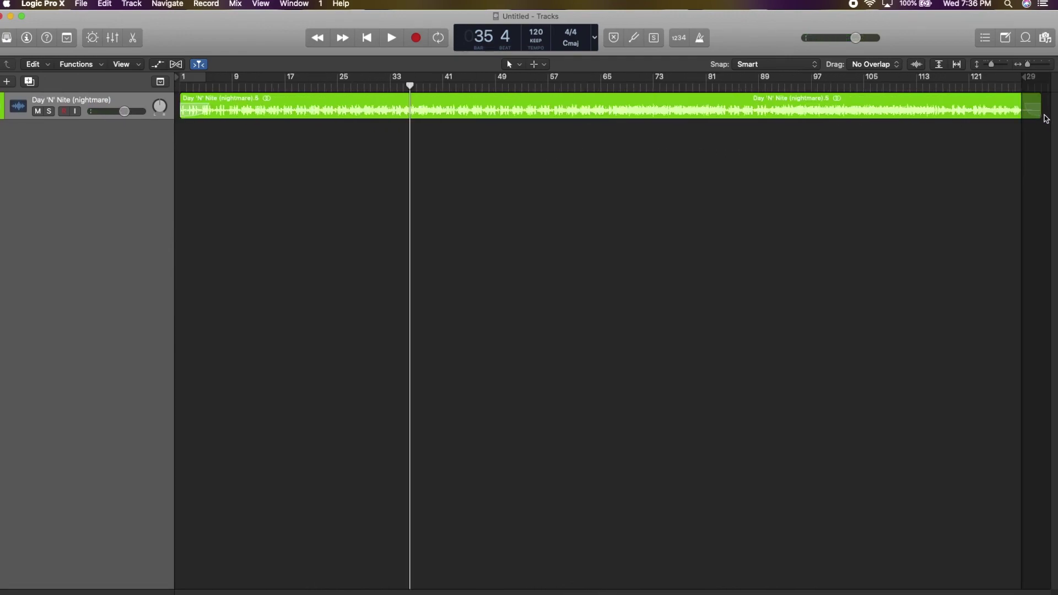
{"action": "left_click_drag", "start_coordinate": [1040, 115], "coordinate": [789, 132]}
{"action": "key", "text": "super+z"}
{"action": "scroll", "coordinate": [790, 133], "scroll_direction": "down", "scroll_amount": 5}
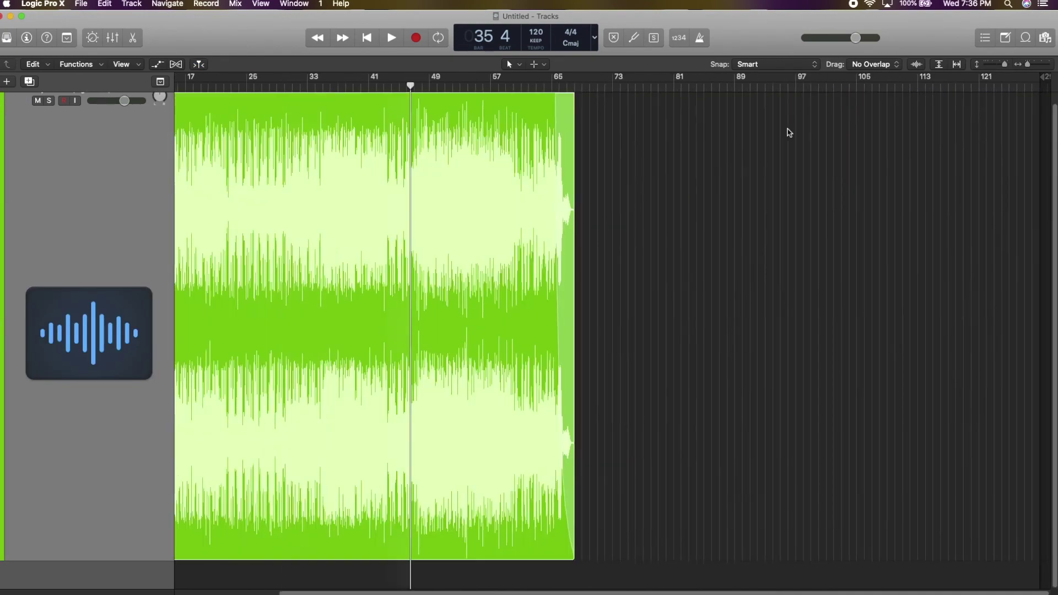
{"action": "left_click_drag", "start_coordinate": [1004, 65], "coordinate": [993, 64]}
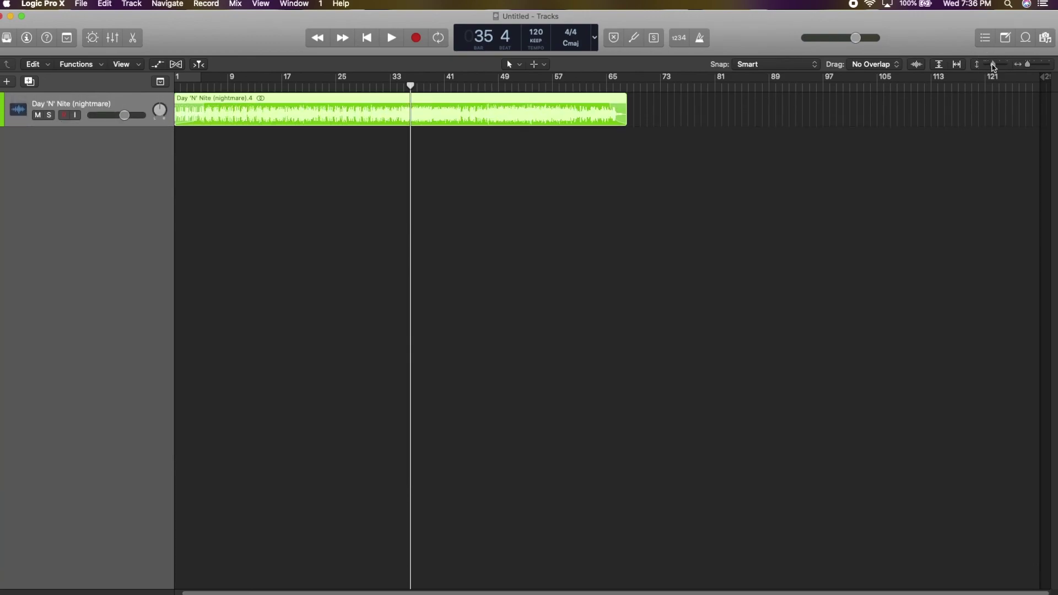
{"action": "left_click_drag", "start_coordinate": [622, 118], "coordinate": [642, 127]}
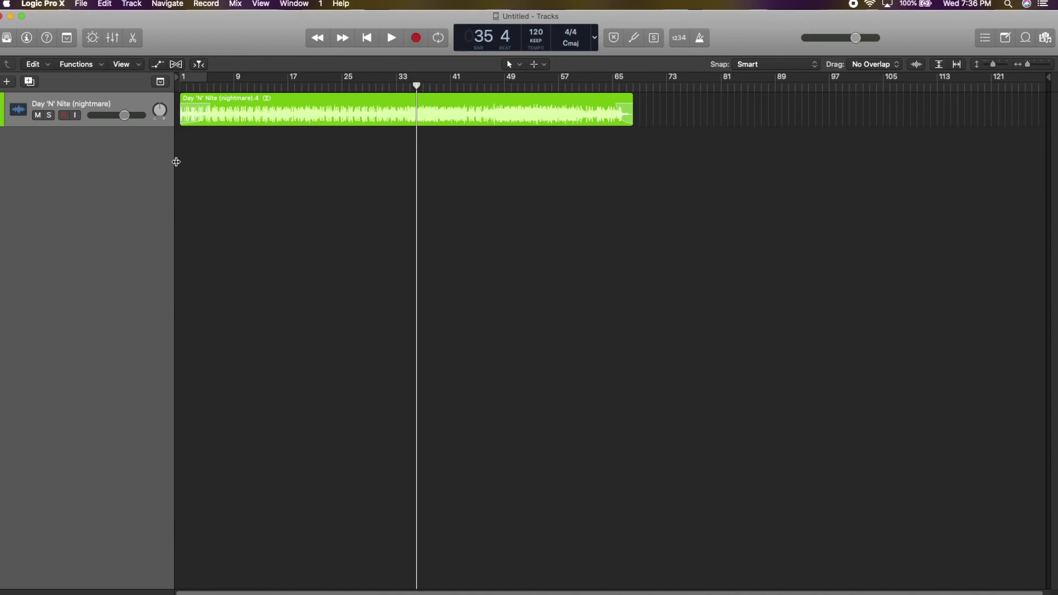
Show the mixer, insert a ChromaVerb reverb on the Day 'N' Nite track, and play a short passage to hear it
{"action": "key", "text": "x"}
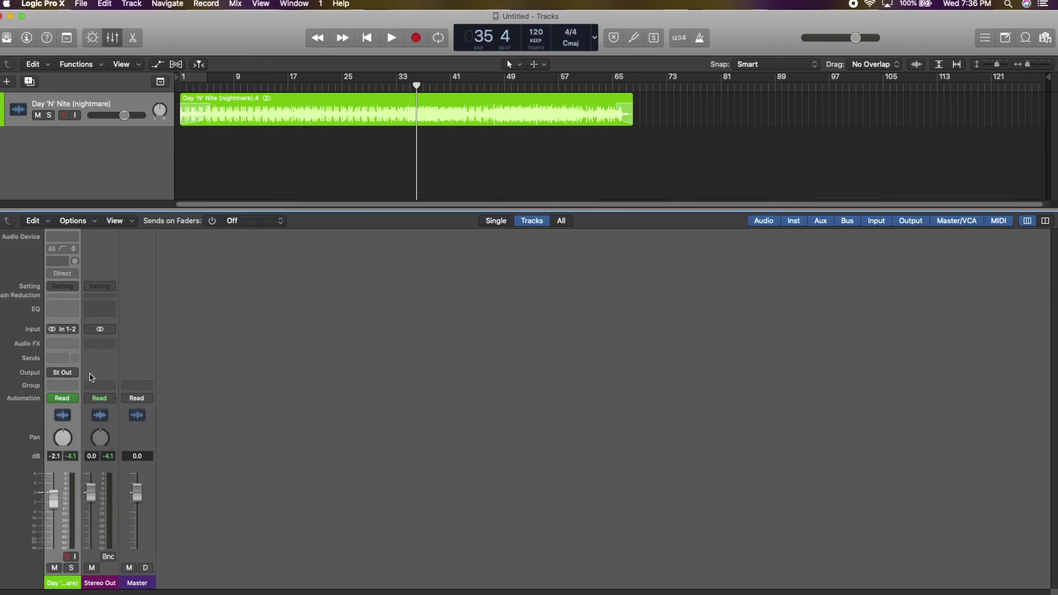
{"action": "left_click", "coordinate": [67, 343]}
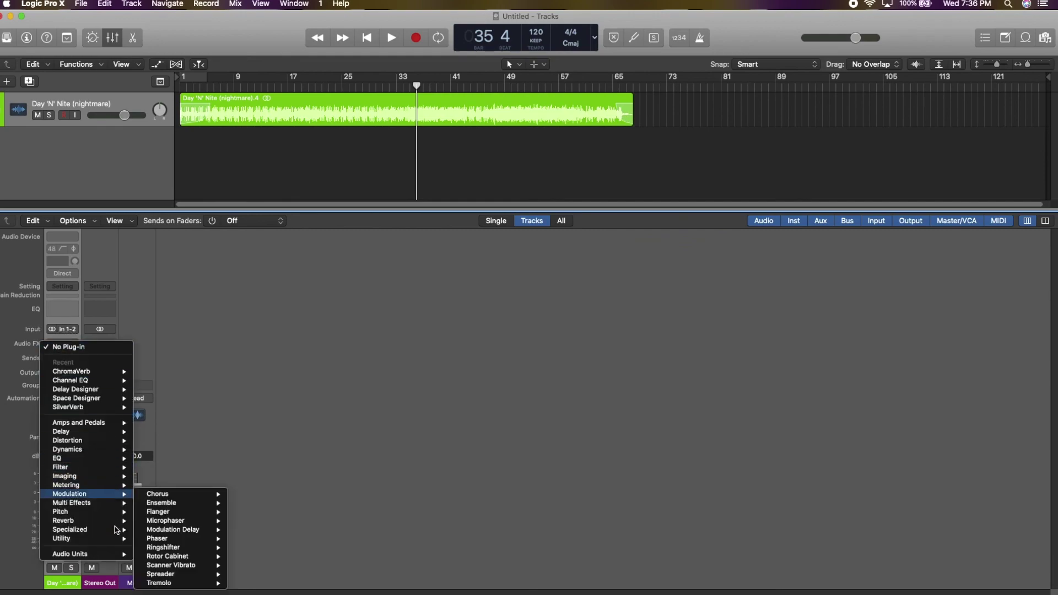
{"action": "mouse_move", "coordinate": [122, 520]}
{"action": "left_click", "coordinate": [159, 522]}
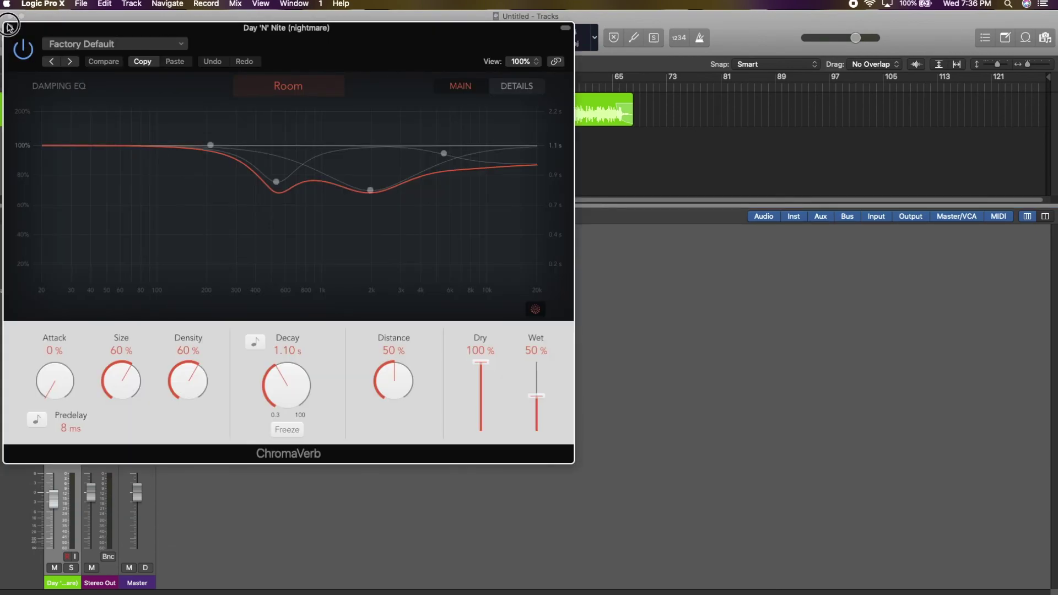
{"action": "left_click", "coordinate": [10, 26]}
{"action": "key", "text": "space"}
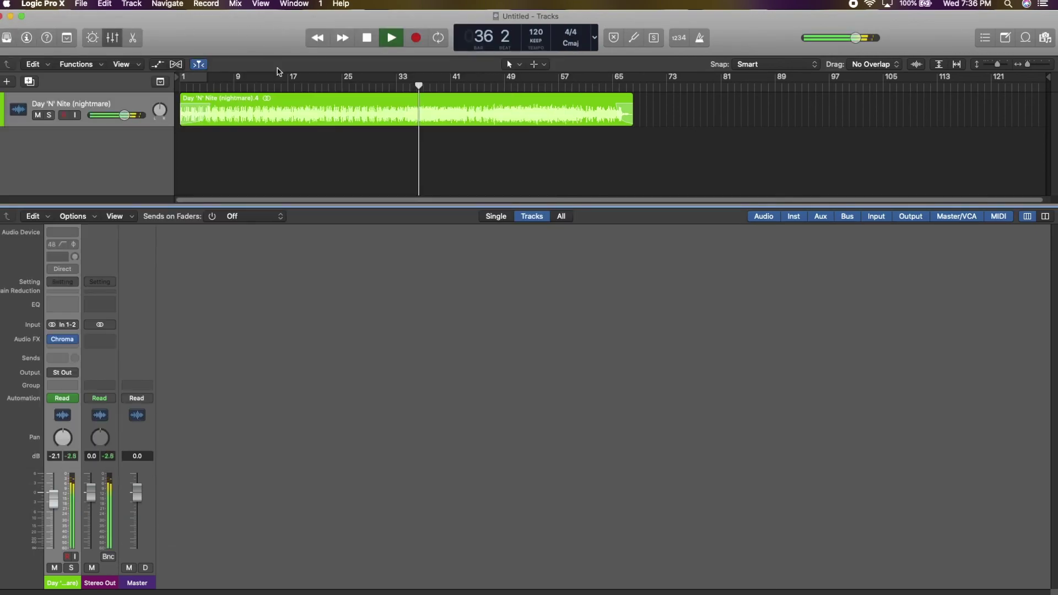
{"action": "mouse_move", "coordinate": [76, 341]}
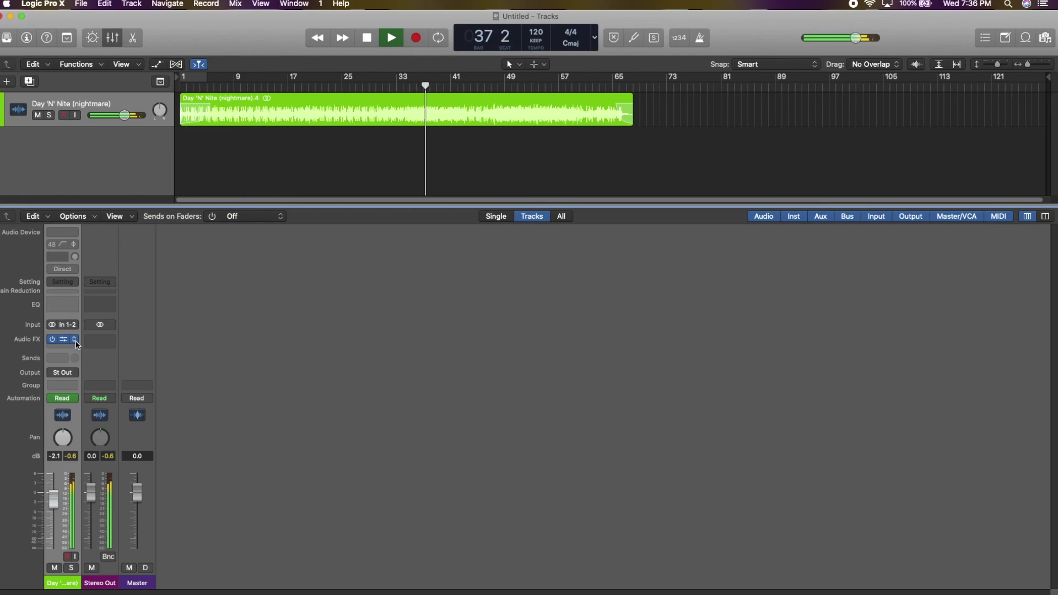
{"action": "key", "text": "space"}
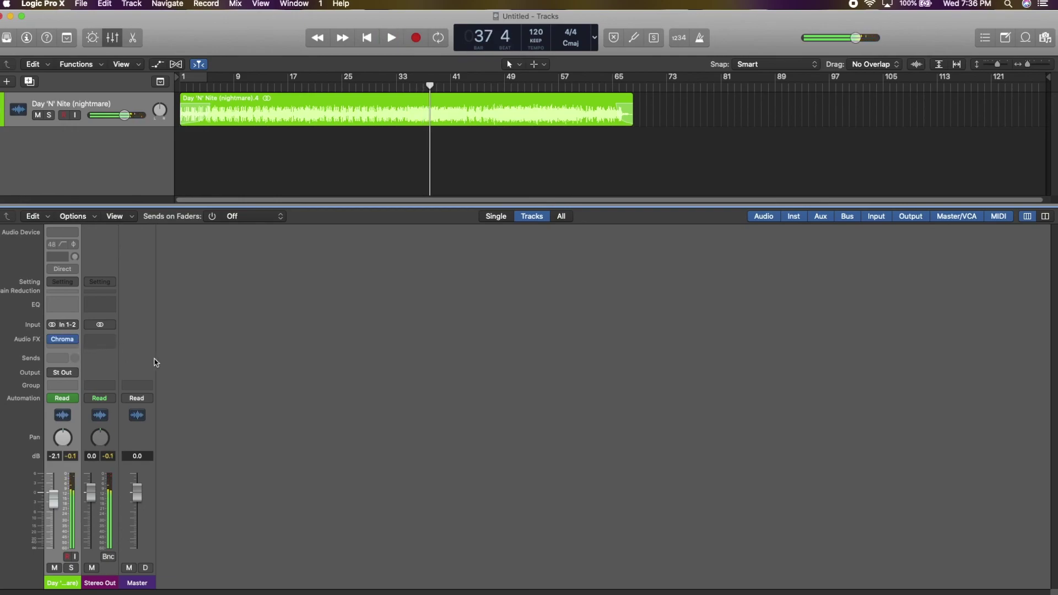
Undo the ChromaVerb insert and the time compression of the region
{"action": "key", "text": "super+z"}
{"action": "left_click", "coordinate": [380, 107]}
{"action": "key", "text": "super+z"}
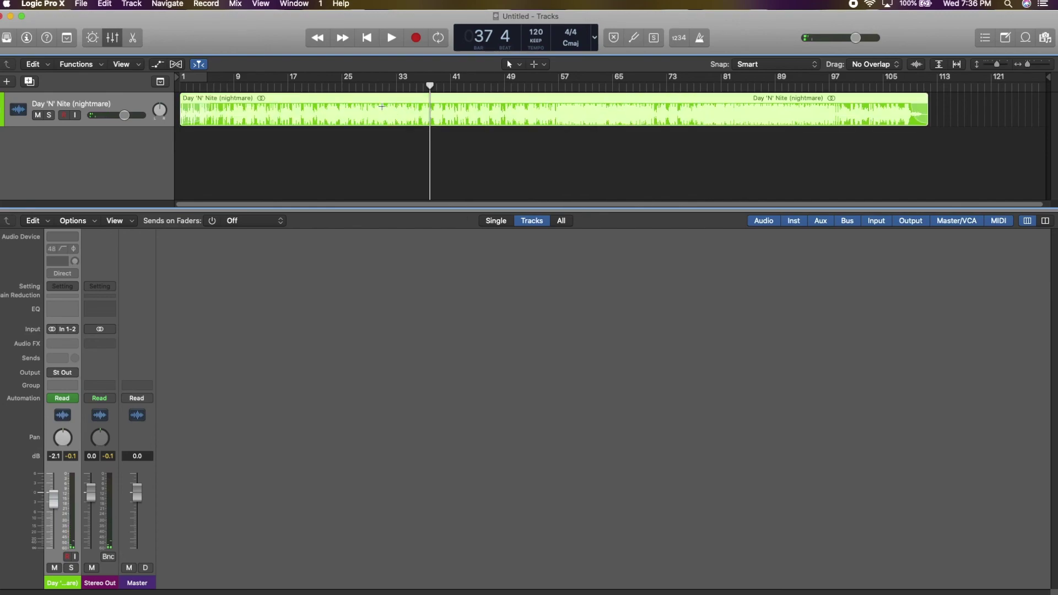
Insert the ChromaVerb reverb on the Day 'N' Nite track again, listen to it during playback, and close its window
{"action": "left_click", "coordinate": [62, 343]}
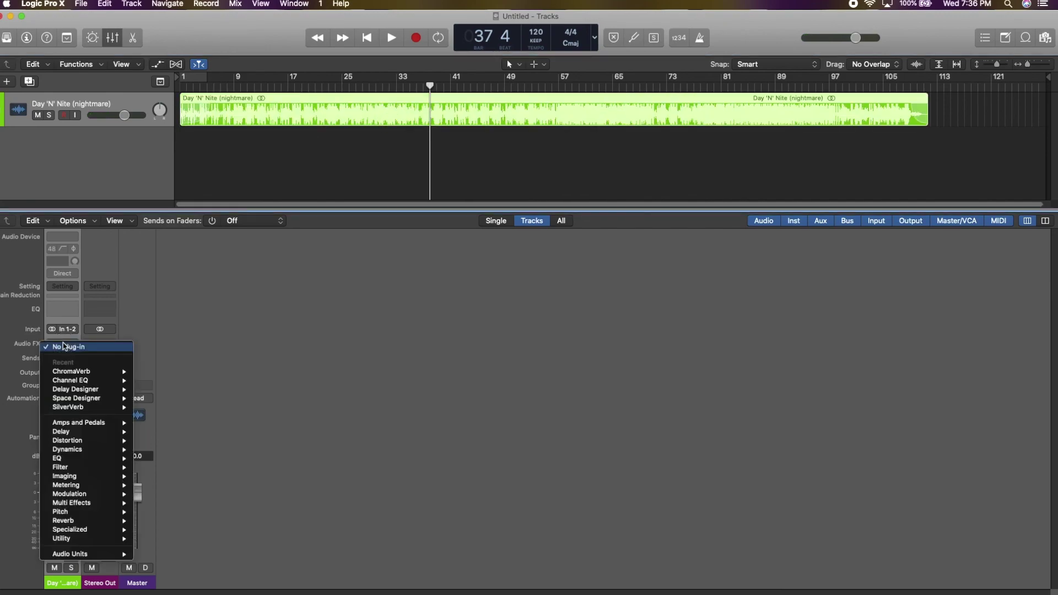
{"action": "mouse_move", "coordinate": [89, 512]}
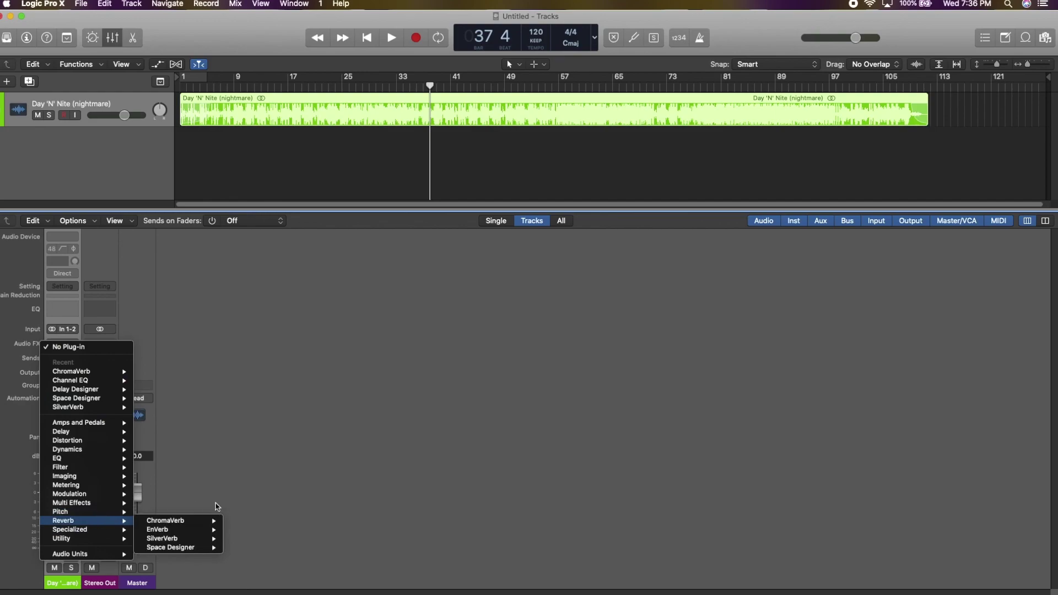
{"action": "left_click", "coordinate": [245, 534]}
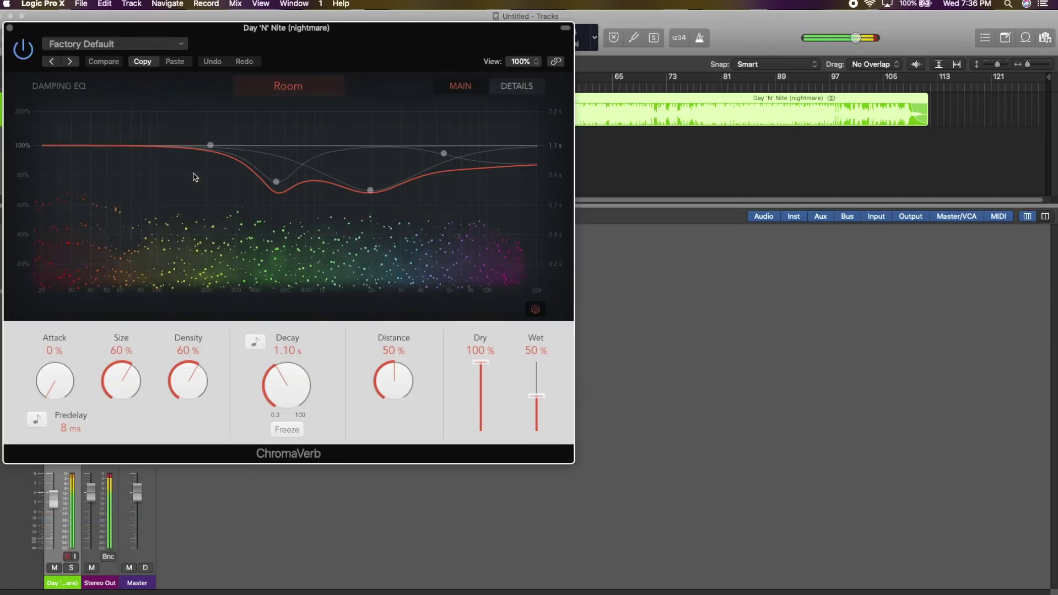
{"action": "left_click_drag", "start_coordinate": [67, 26], "coordinate": [250, 72]}
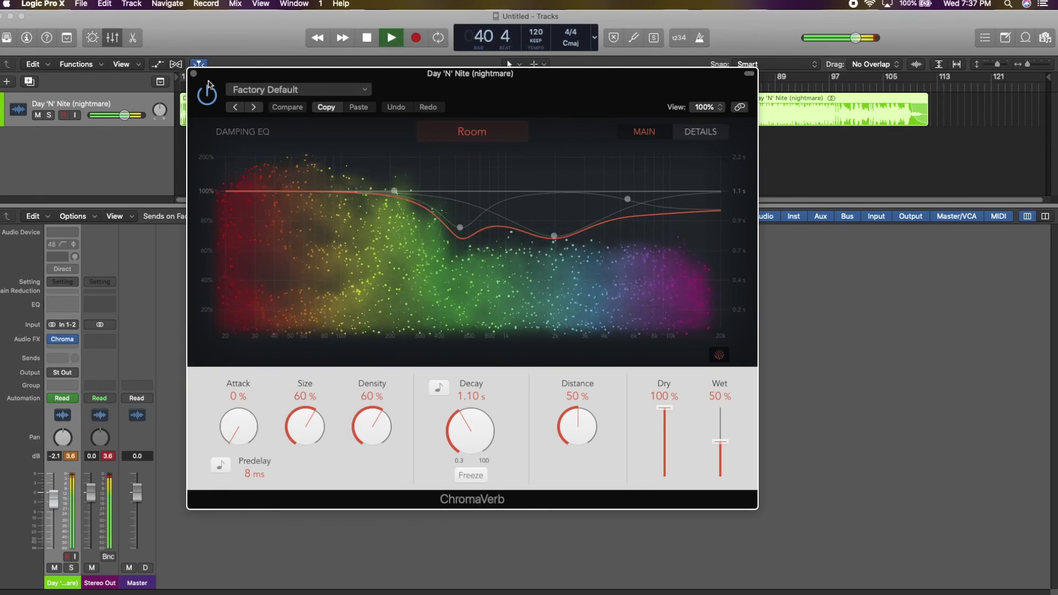
{"action": "left_click", "coordinate": [193, 74]}
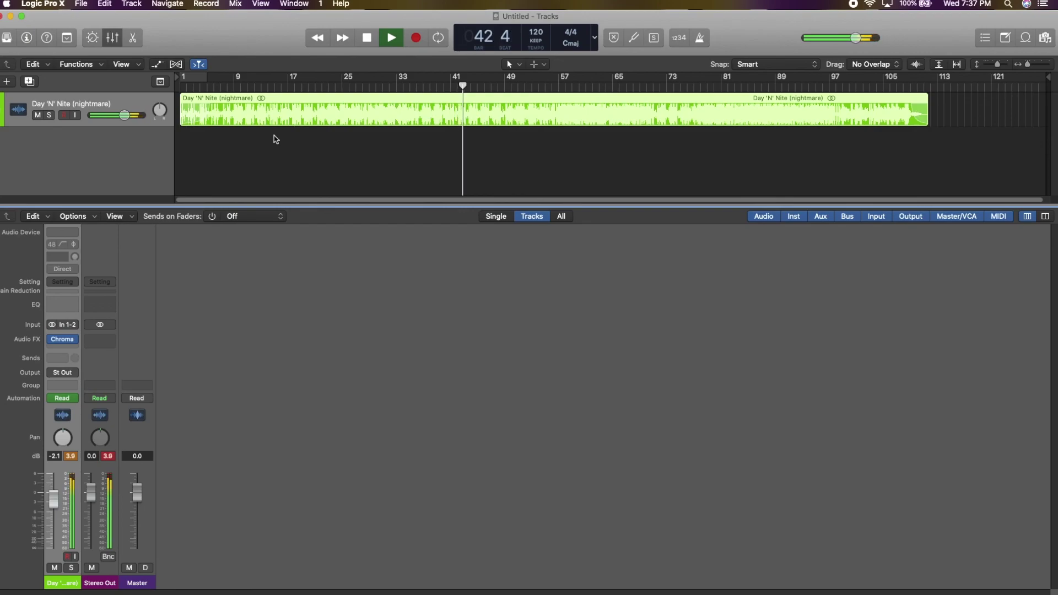
{"action": "key", "text": "space"}
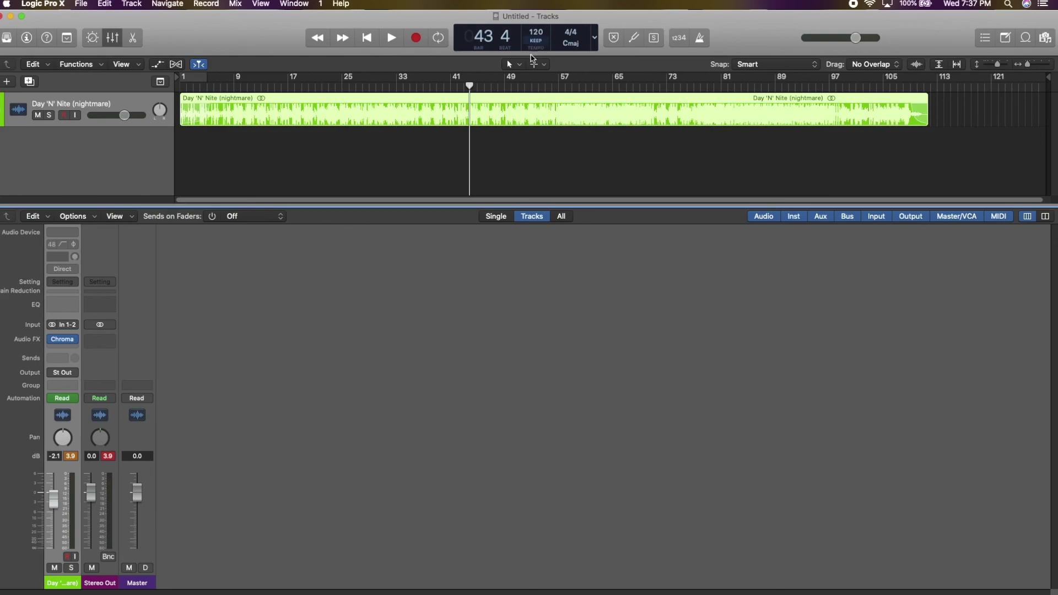
Play the song from about bar 42 and stop the playhead at bar 43, beat 2
{"action": "scroll", "coordinate": [477, 120], "scroll_direction": "up", "scroll_amount": 5}
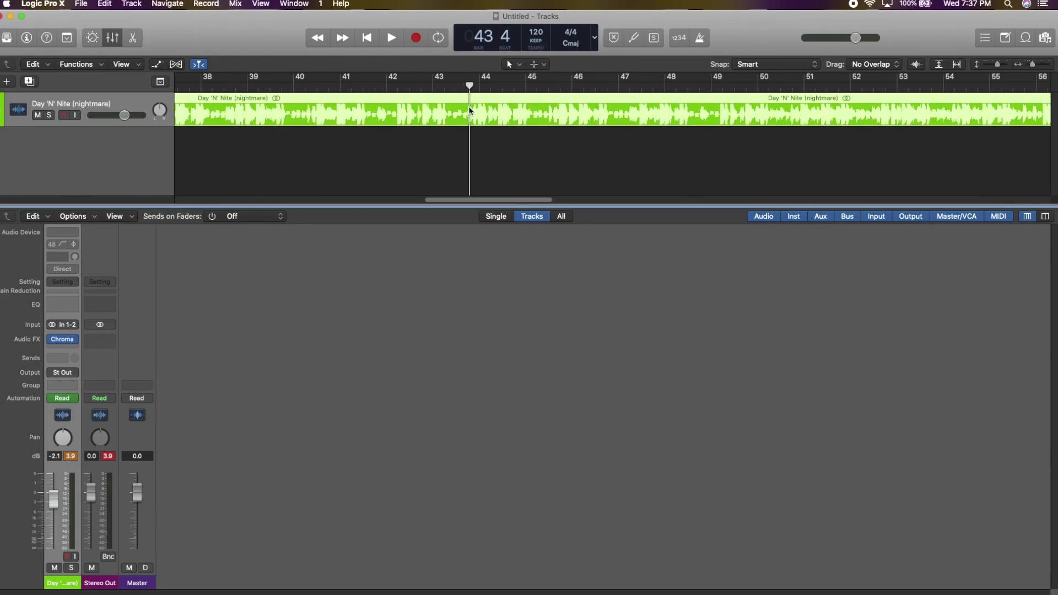
{"action": "left_click", "coordinate": [446, 87]}
{"action": "left_click", "coordinate": [387, 86]}
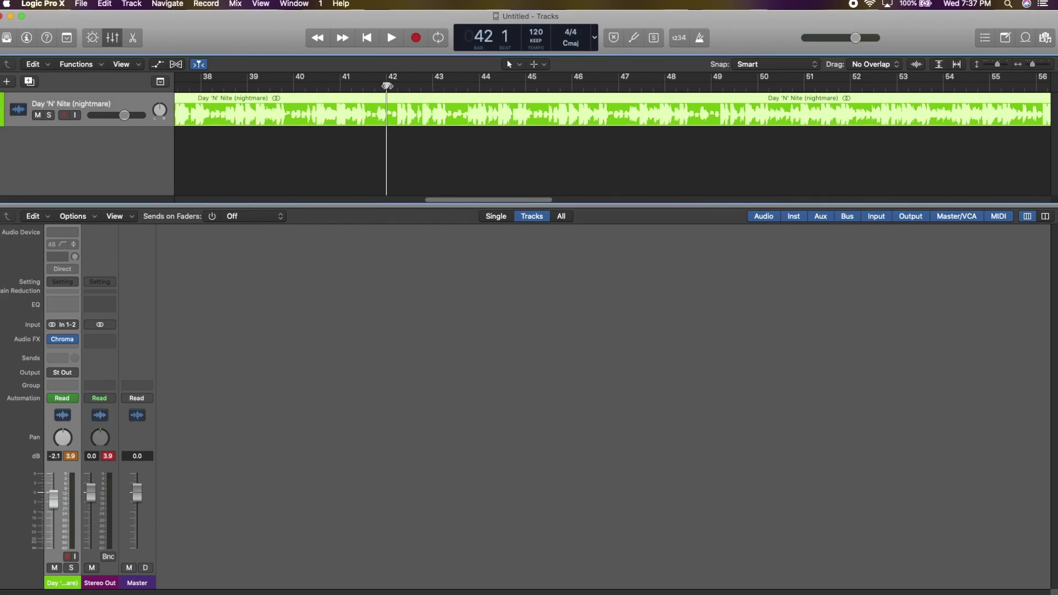
{"action": "key", "text": "space"}
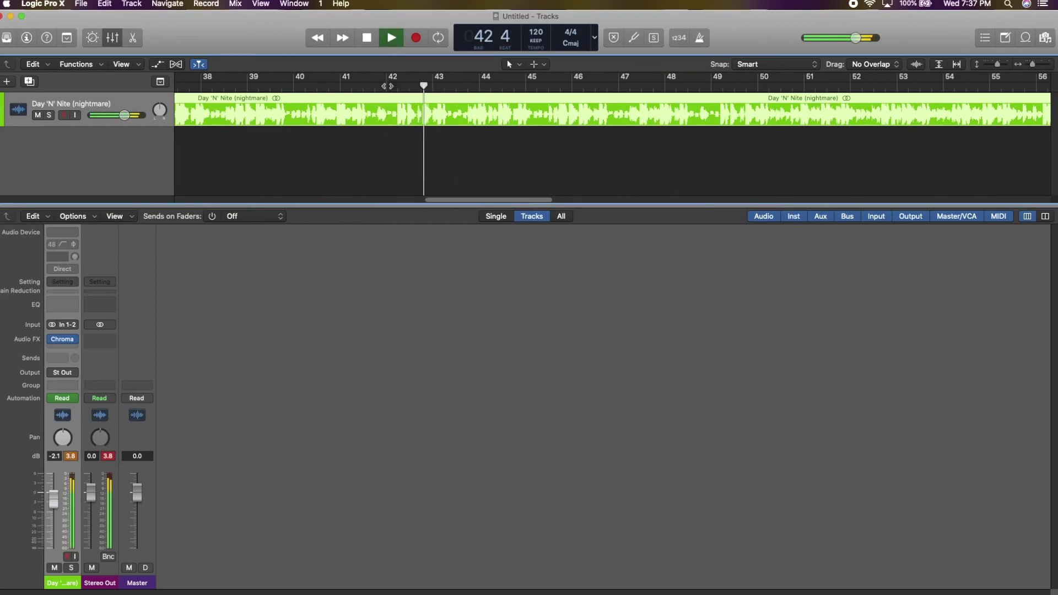
{"action": "key", "text": "space"}
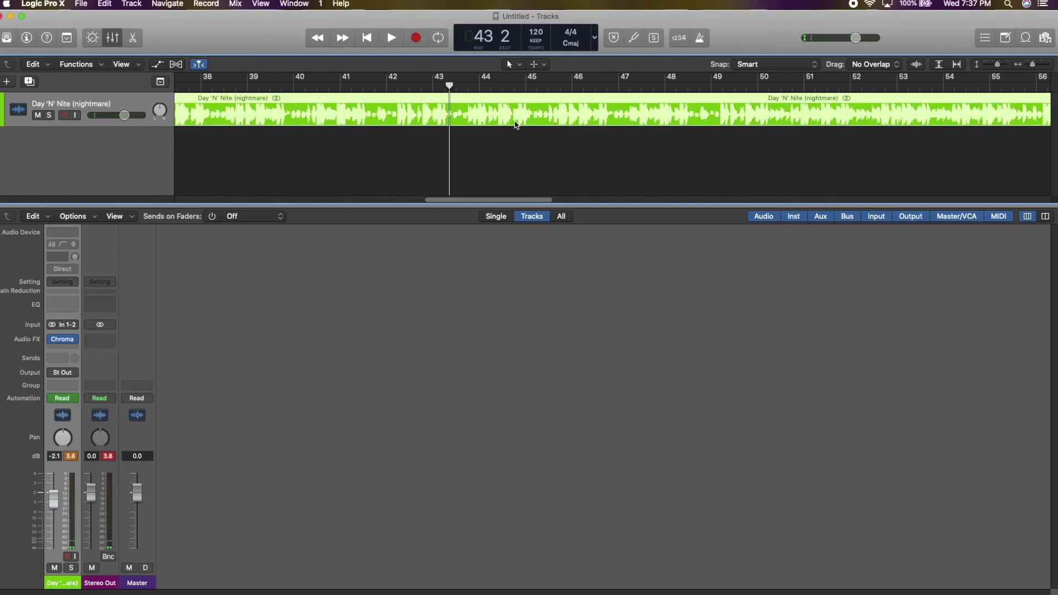
Show automation on the Day 'N' Nite track, choose the ChromaVerb insert bypass parameter, and bypass it from about bar 43
{"action": "left_click", "coordinate": [158, 65]}
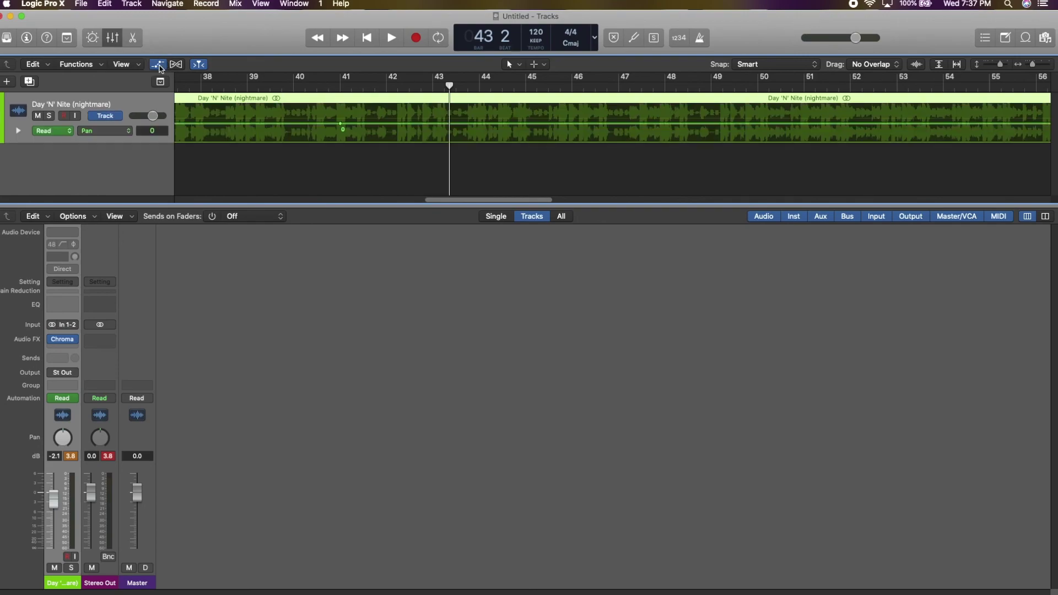
{"action": "left_click", "coordinate": [130, 132]}
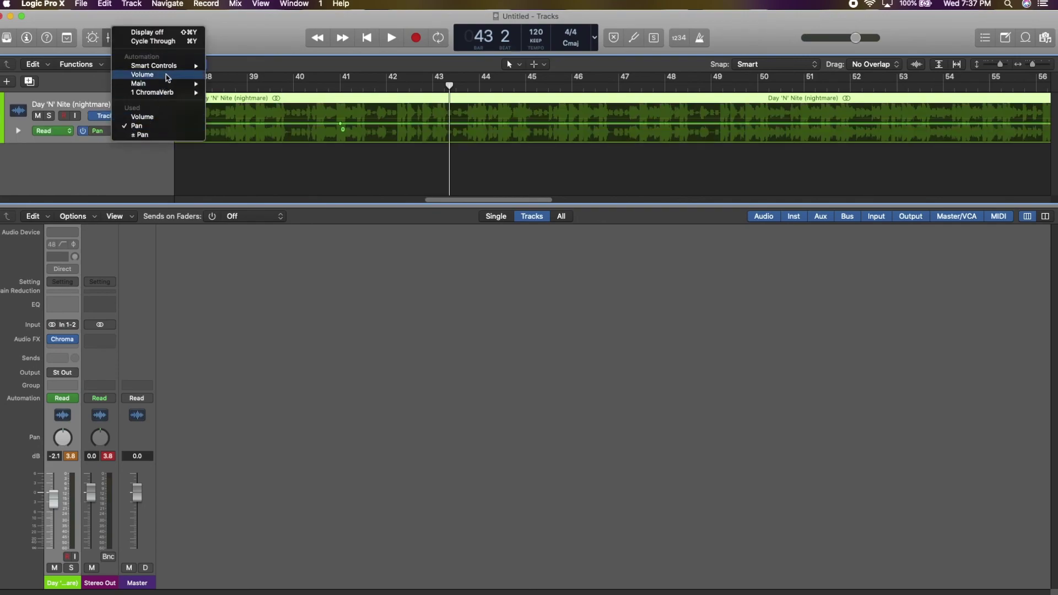
{"action": "mouse_move", "coordinate": [174, 84]}
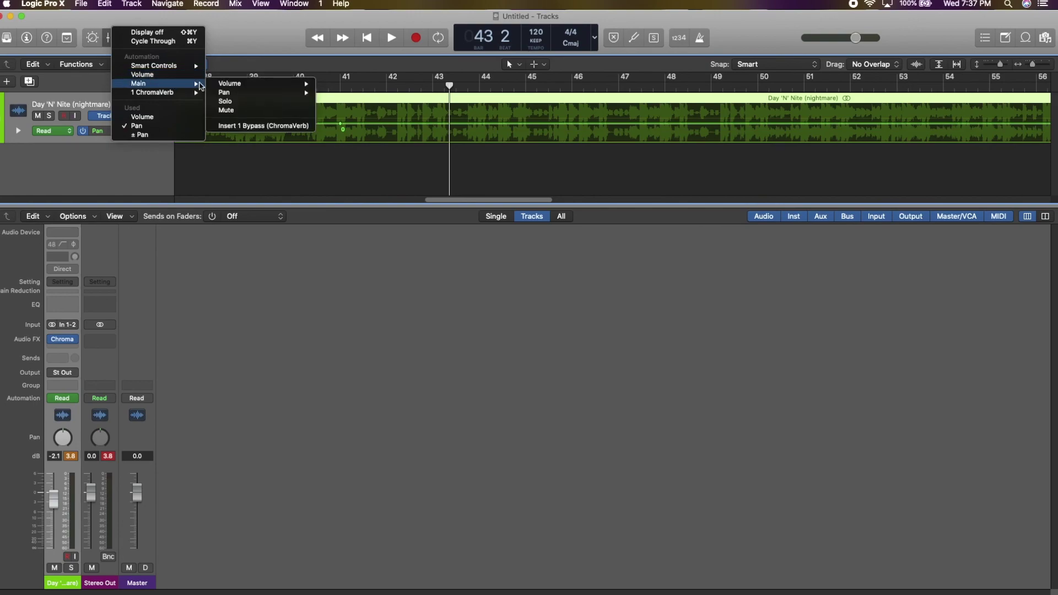
{"action": "left_click", "coordinate": [265, 130]}
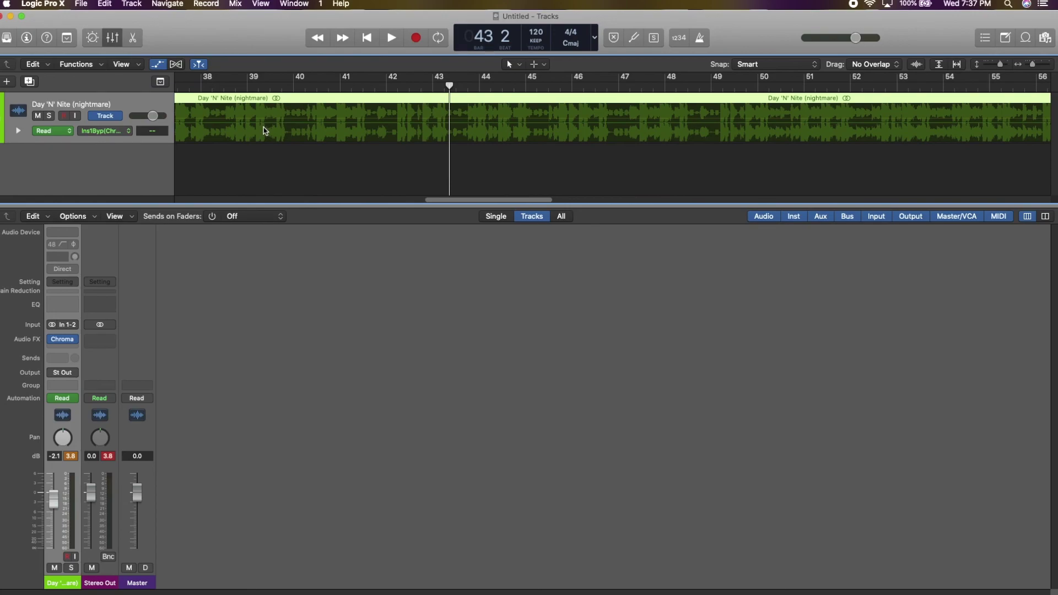
{"action": "left_click", "coordinate": [450, 125]}
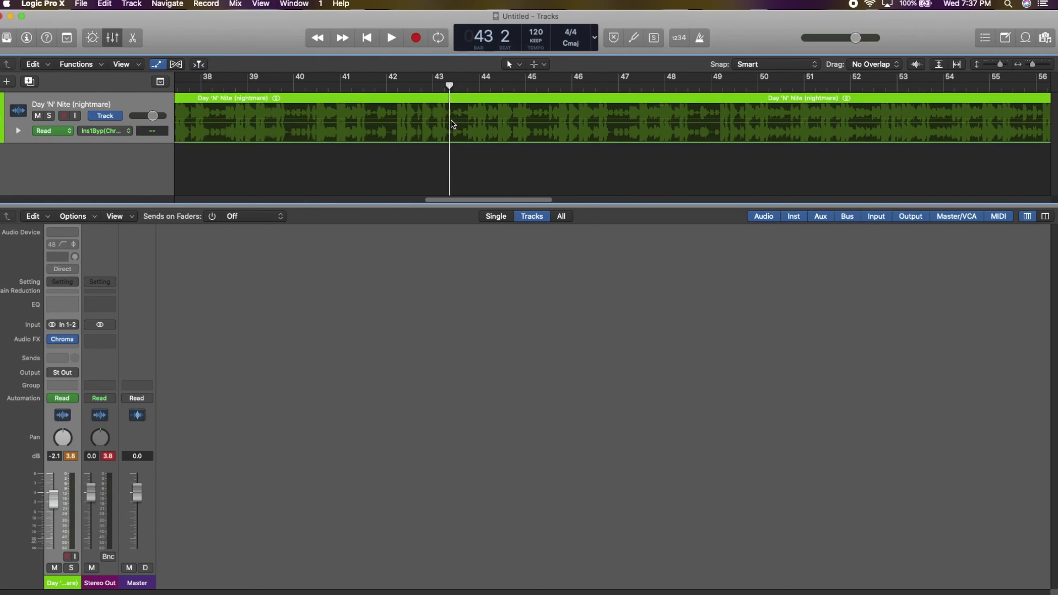
{"action": "left_click", "coordinate": [454, 118]}
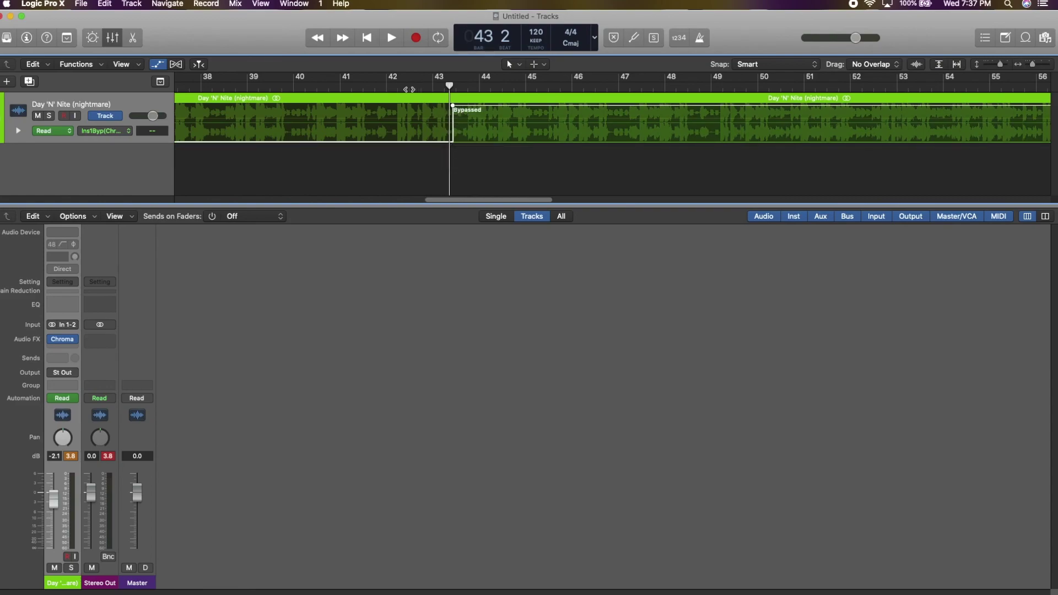
Play the song from about bar 42 to bar 45 to hear the reverb bypass
{"action": "left_click", "coordinate": [397, 87]}
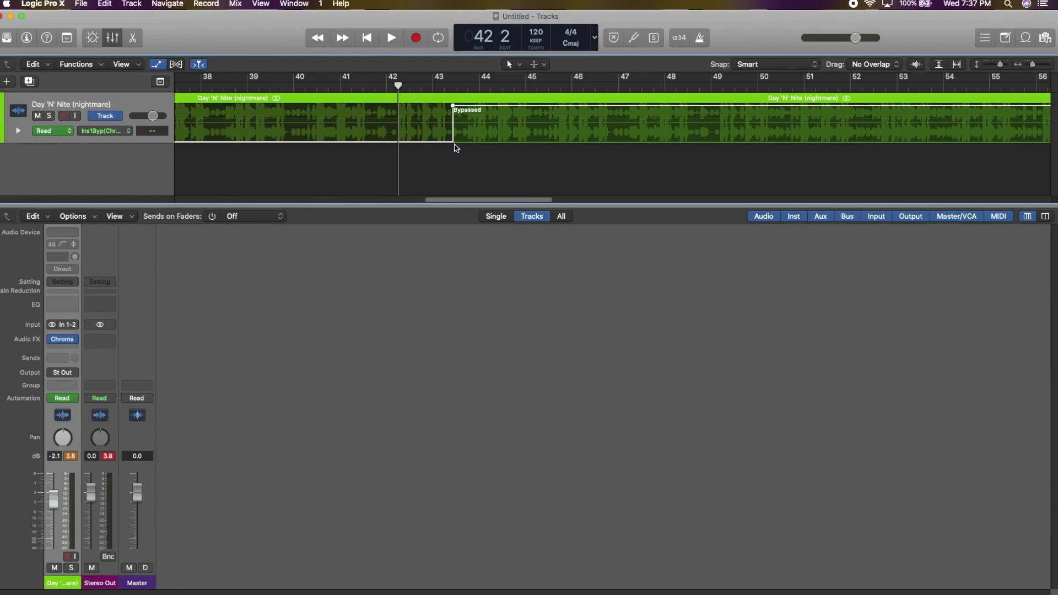
{"action": "key", "text": "space"}
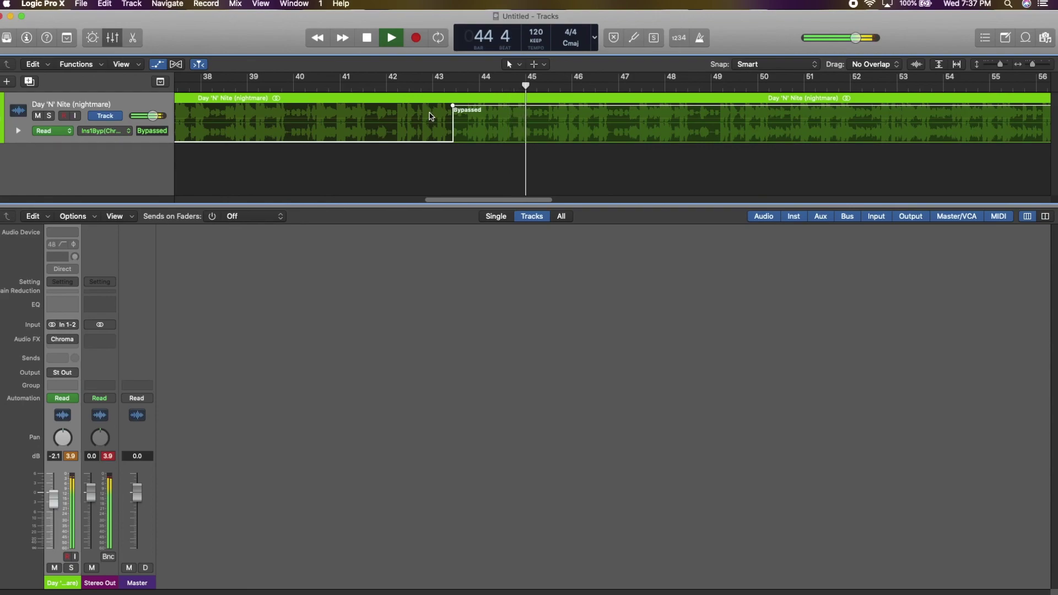
{"action": "key", "text": "space"}
Automate ChromaVerb to turn back on just after bar 45 and bypass again from bar 47, and play the passage from bar 42
{"action": "left_click", "coordinate": [537, 105]}
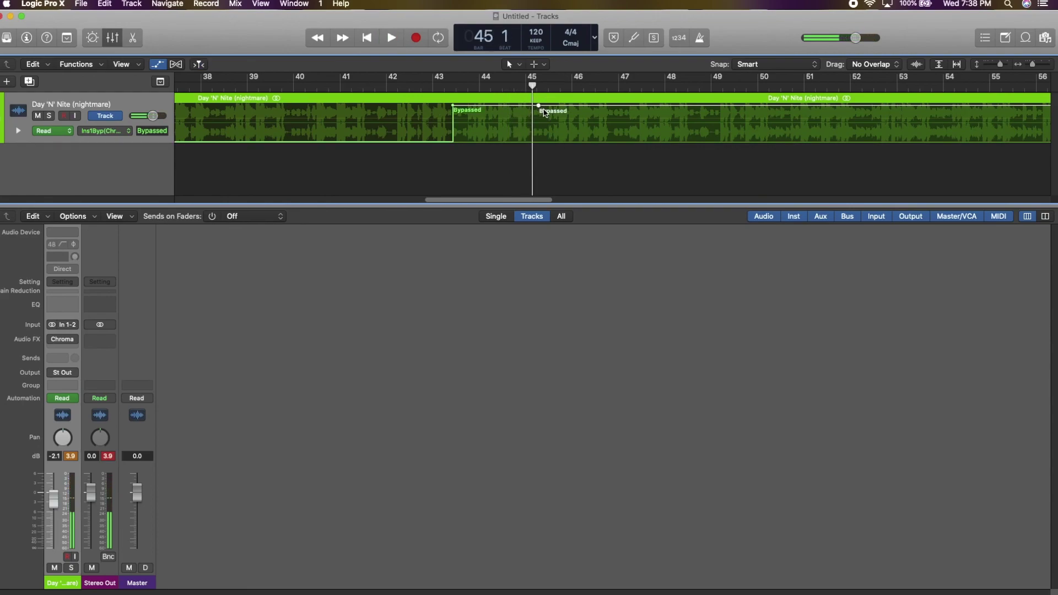
{"action": "left_click_drag", "start_coordinate": [538, 105], "coordinate": [539, 140]}
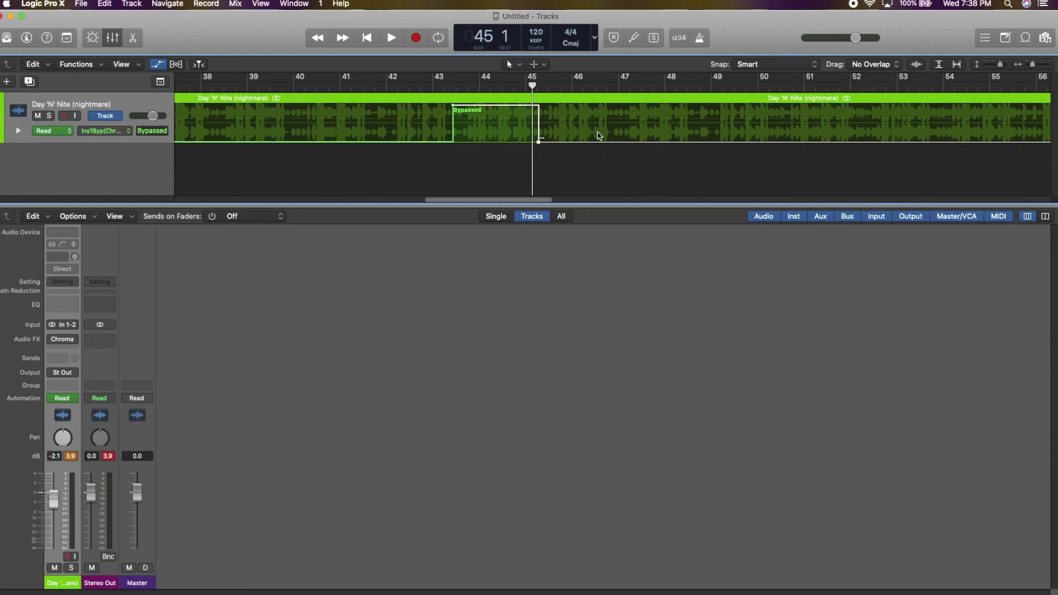
{"action": "left_click", "coordinate": [619, 108]}
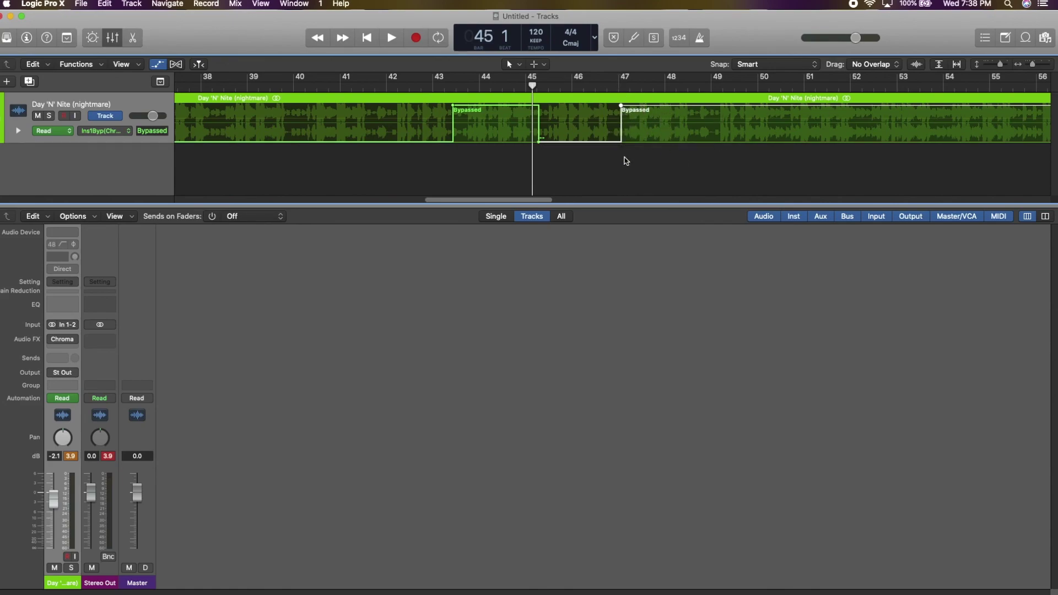
{"action": "double_click", "coordinate": [414, 84]}
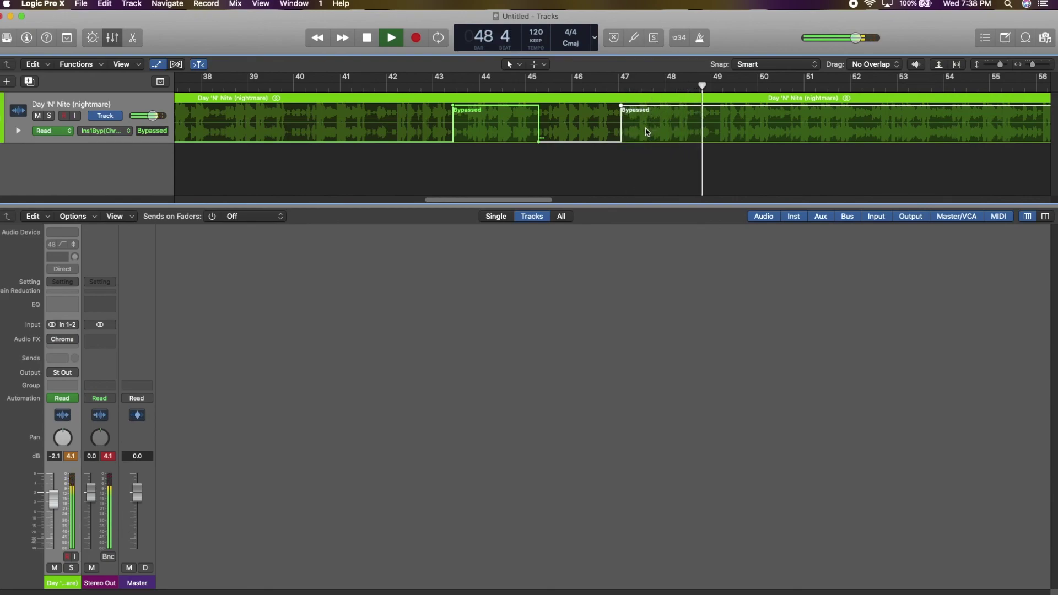
{"action": "key", "text": "space"}
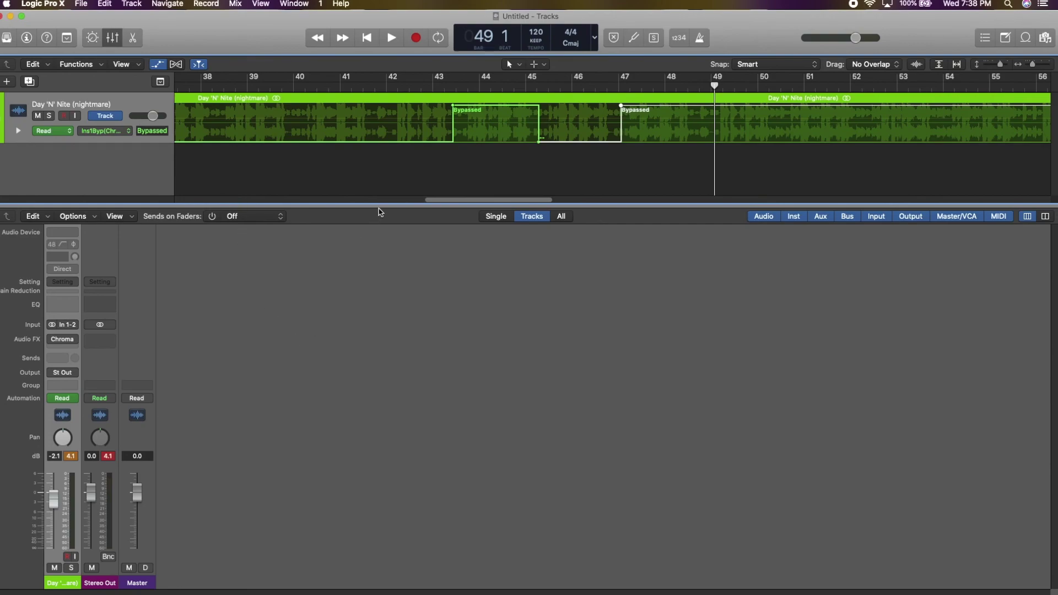
Hide the track automation and split the region with the Scissors tool into five short slices between about bars 43 and 47
{"action": "left_click", "coordinate": [159, 81]}
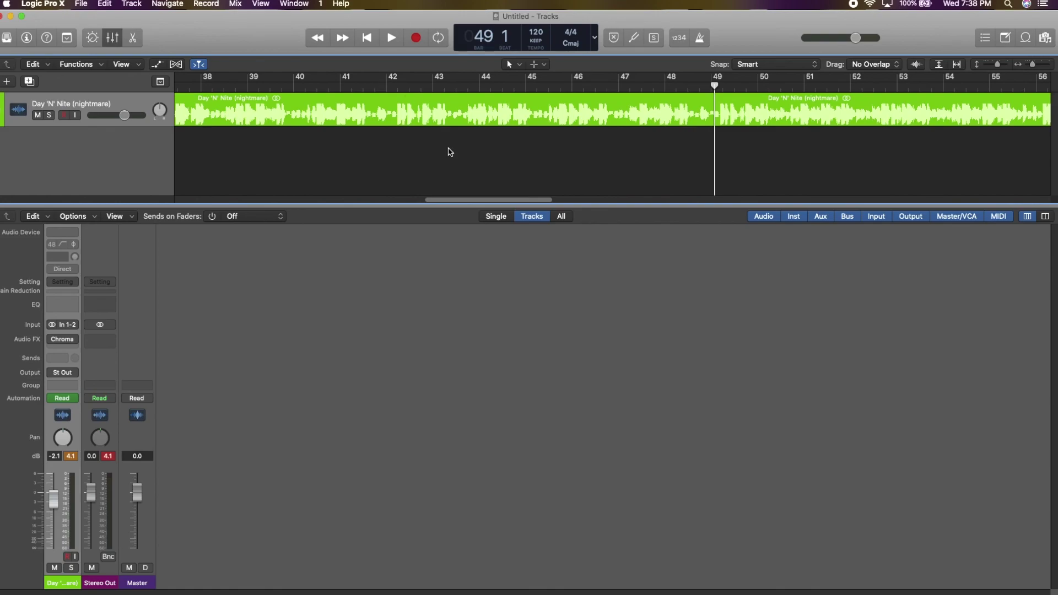
{"action": "key", "text": "t"}
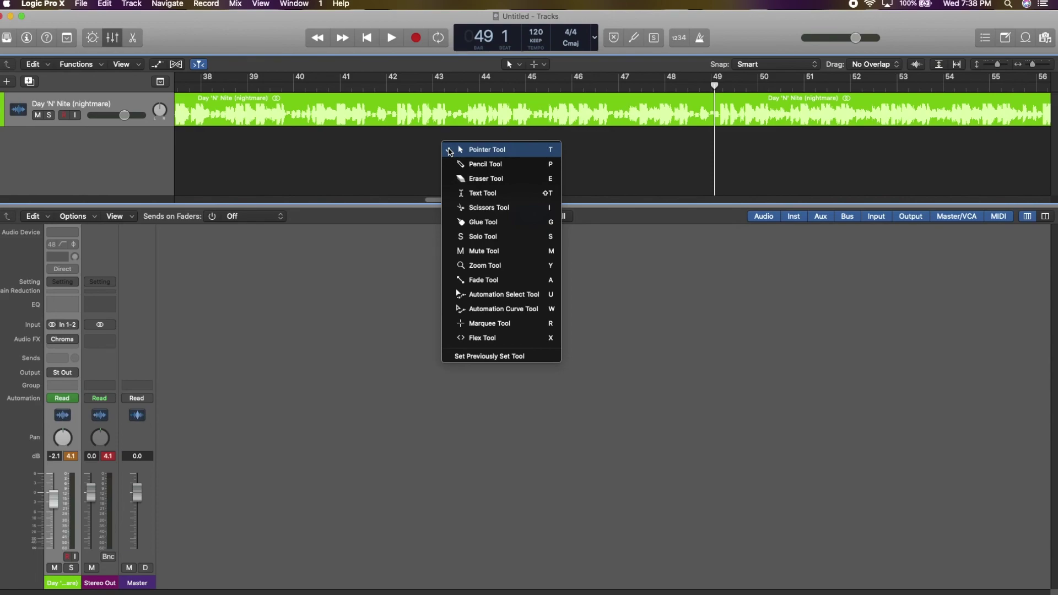
{"action": "key", "text": "i"}
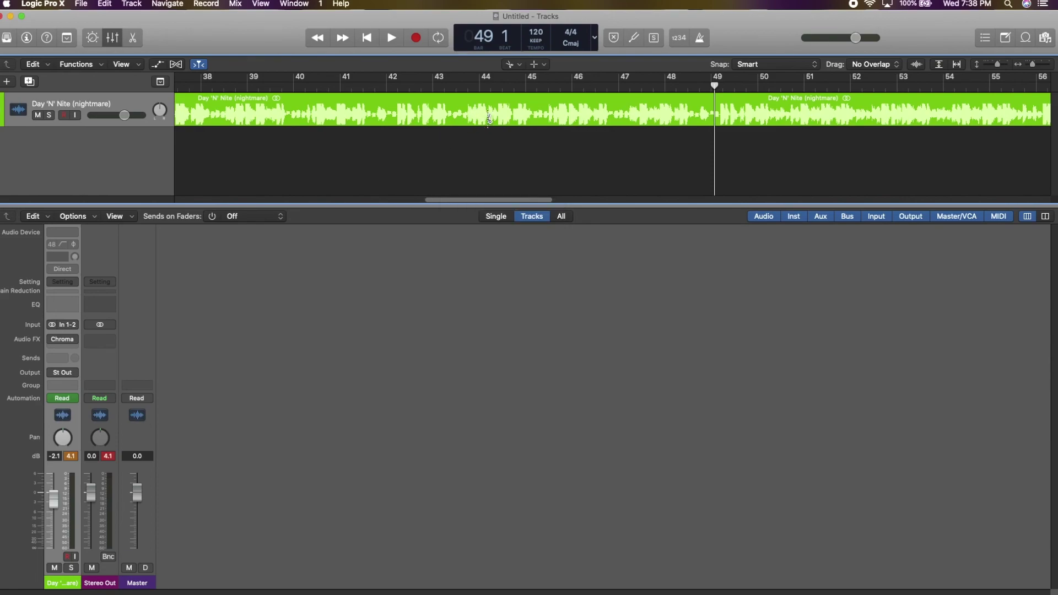
{"action": "left_click", "coordinate": [546, 108]}
{"action": "left_click", "coordinate": [500, 106]}
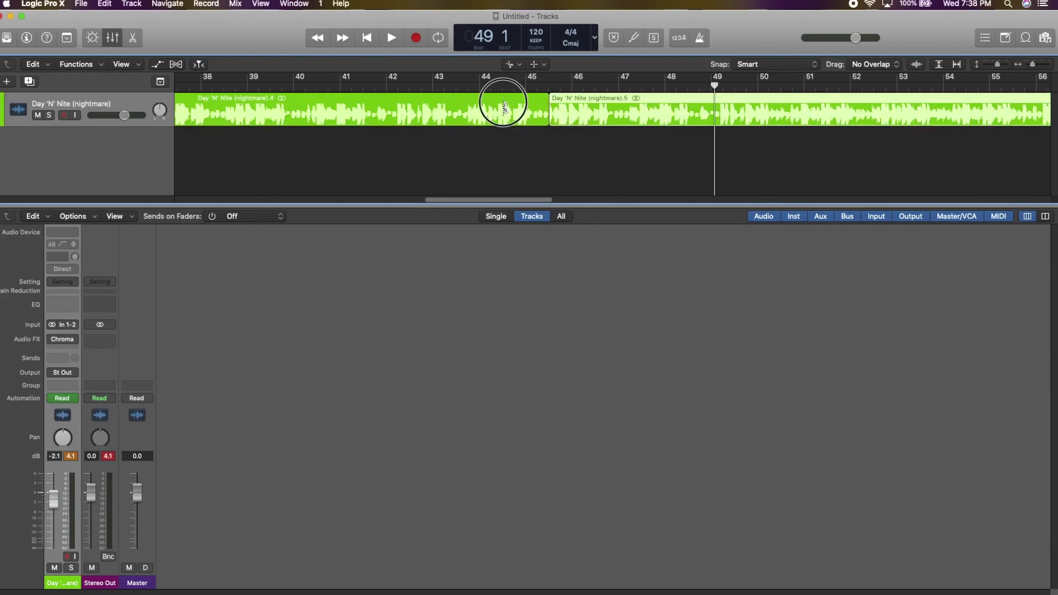
{"action": "left_click", "coordinate": [471, 108]}
{"action": "left_click", "coordinate": [438, 106]}
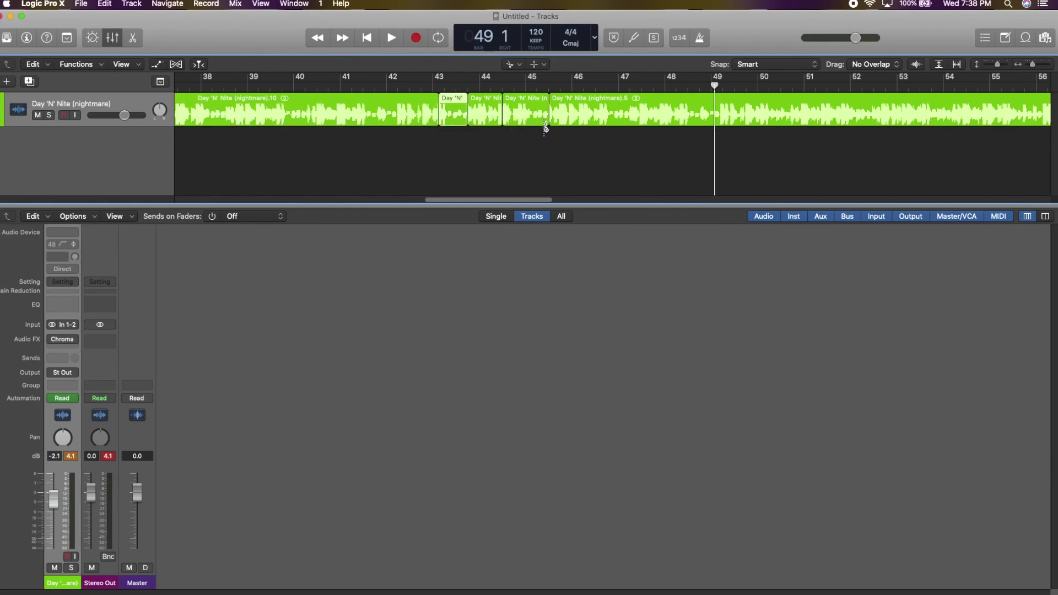
{"action": "left_click", "coordinate": [584, 113]}
{"action": "left_click", "coordinate": [607, 113]}
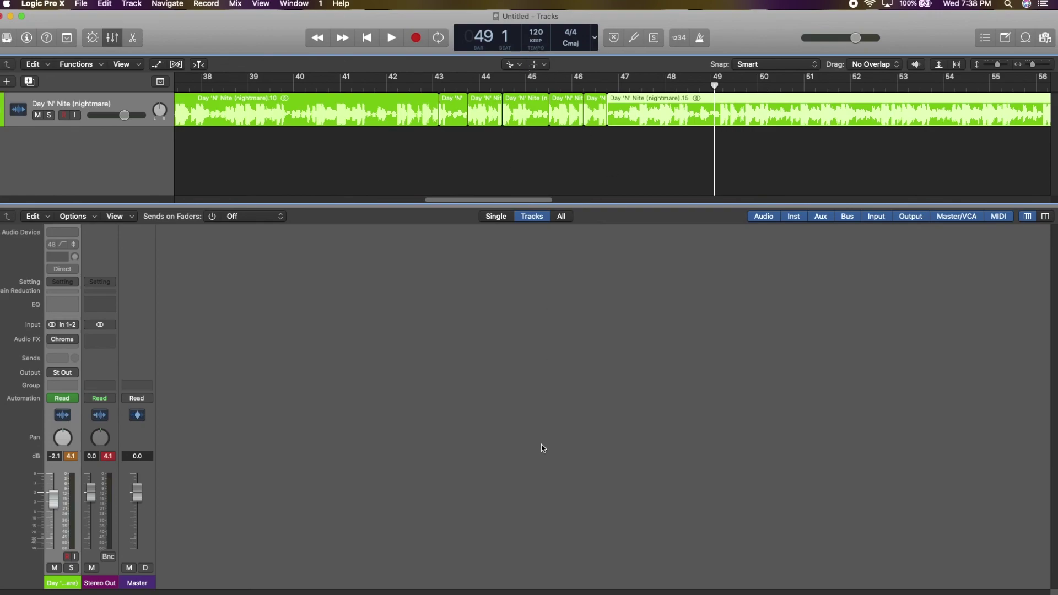
Fit the whole song in the view and select all regions on the track
{"action": "key", "text": "z"}
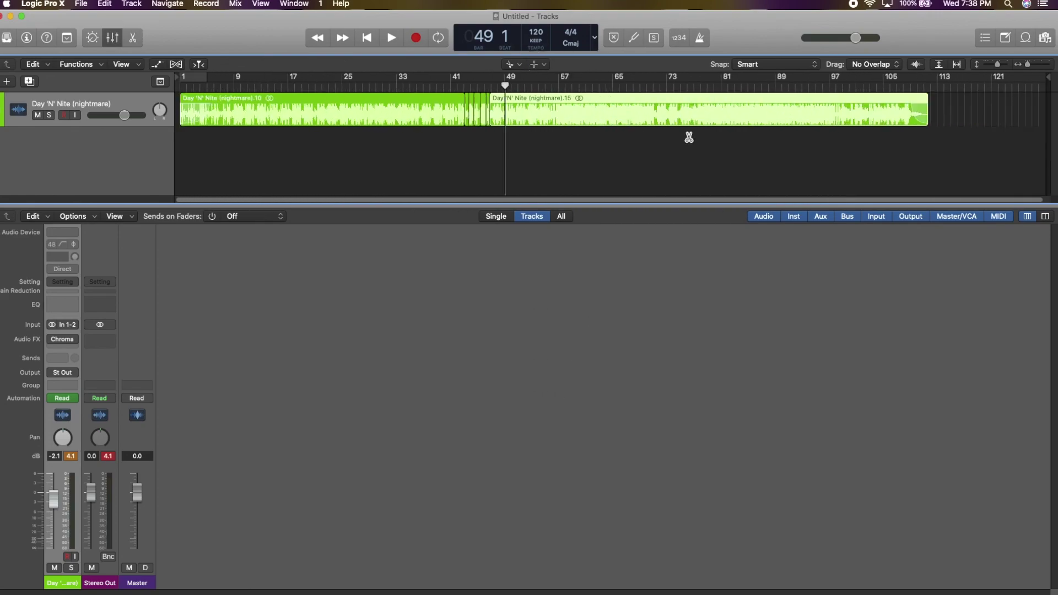
{"action": "left_click", "coordinate": [552, 149]}
{"action": "left_click_drag", "start_coordinate": [553, 148], "coordinate": [387, 111]}
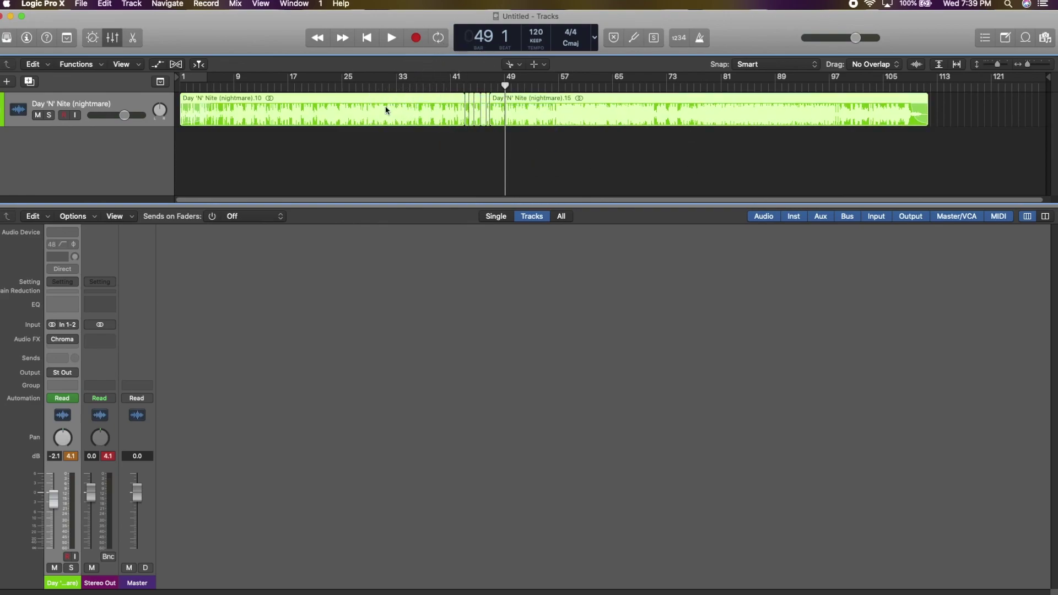
{"action": "left_click", "coordinate": [442, 149]}
{"action": "key", "text": "super+a"}
Examine the bounce settings for an MP3 export and the save dialog, and cancel without bouncing
{"action": "key", "text": "super+b"}
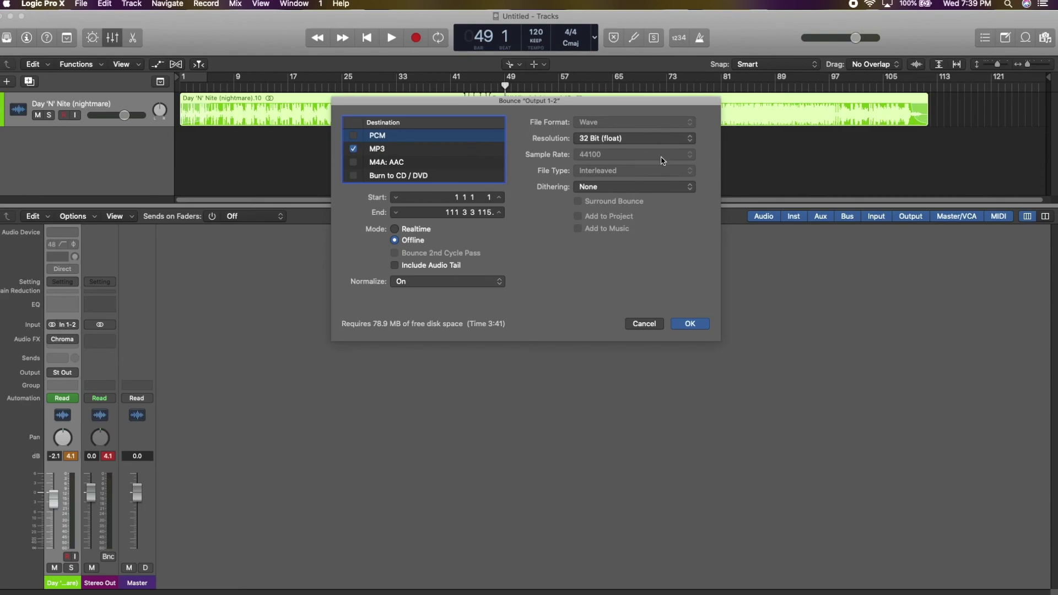
{"action": "left_click", "coordinate": [645, 324]}
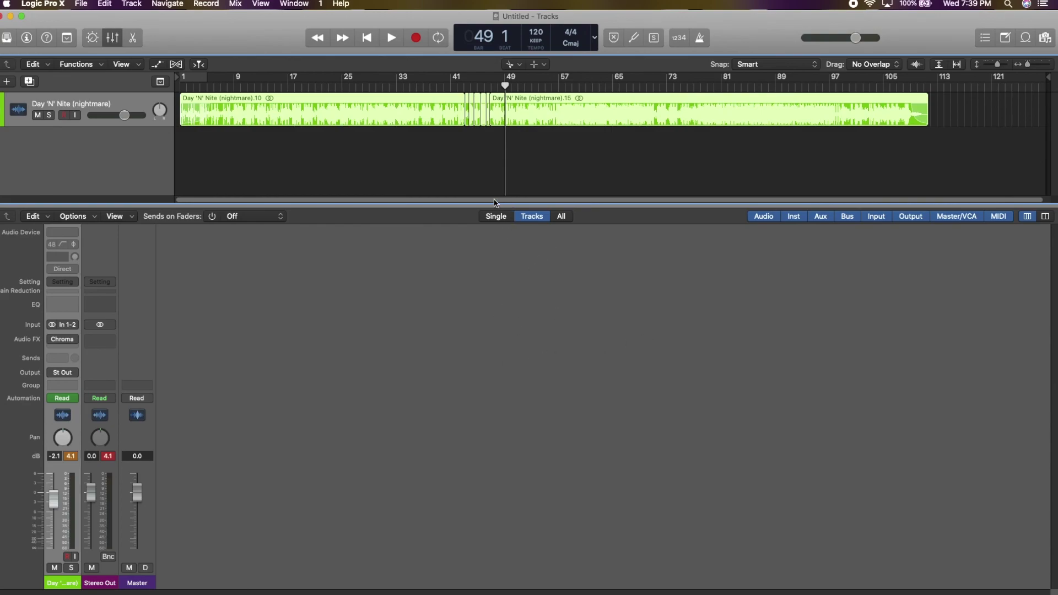
{"action": "key", "text": "super+b"}
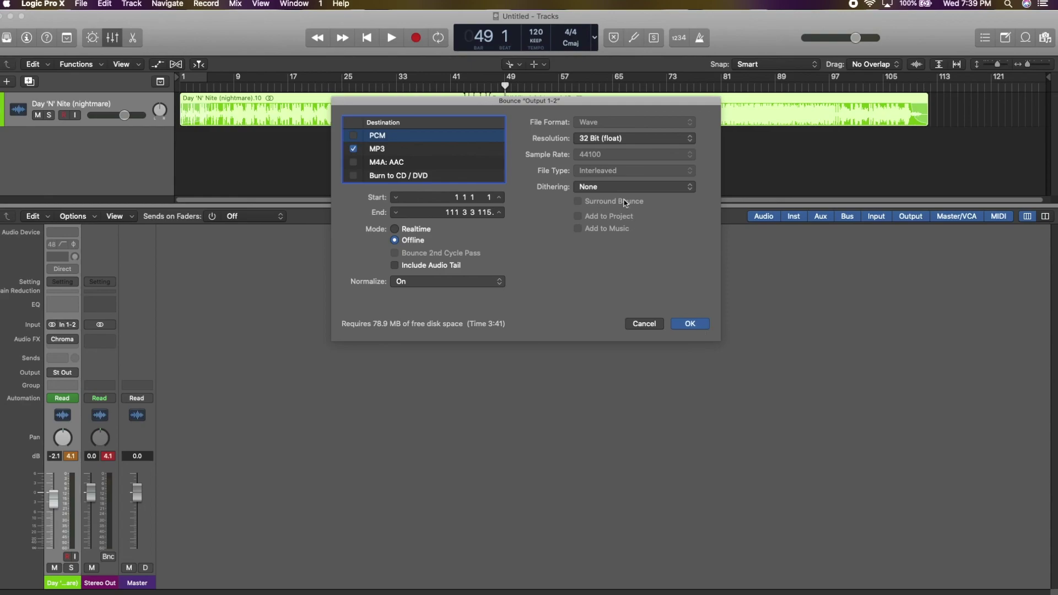
{"action": "left_click", "coordinate": [699, 325]}
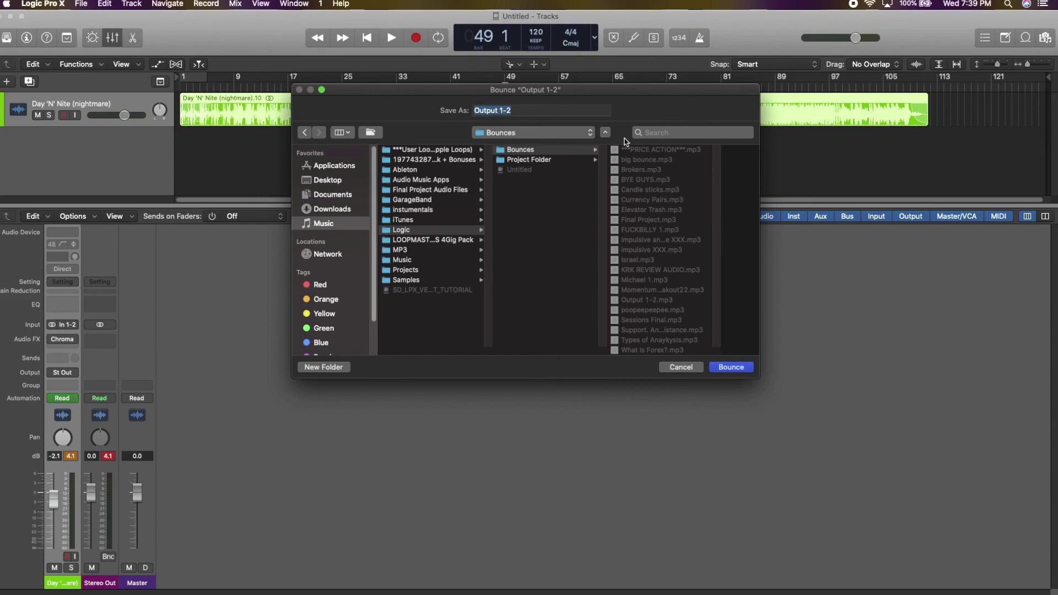
{"action": "left_click", "coordinate": [681, 368]}
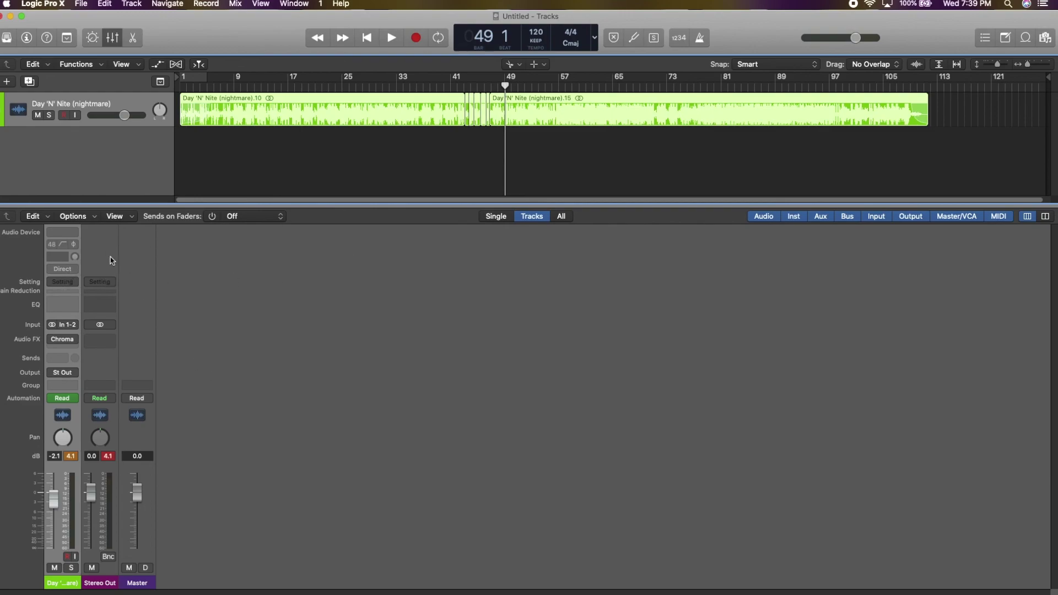
Hide the mixer, show Flex editing on the Day 'N' Nite track, and set its mode to Flex Time - Automatic
{"action": "key", "text": "x"}
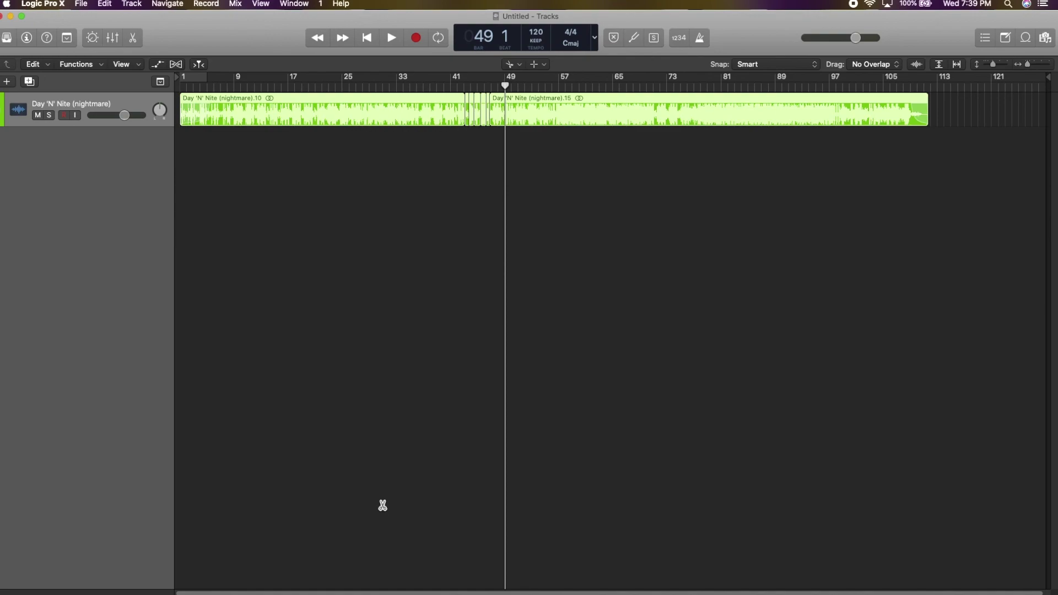
{"action": "left_click", "coordinate": [176, 65]}
{"action": "left_click", "coordinate": [177, 65]}
{"action": "left_click", "coordinate": [176, 66]}
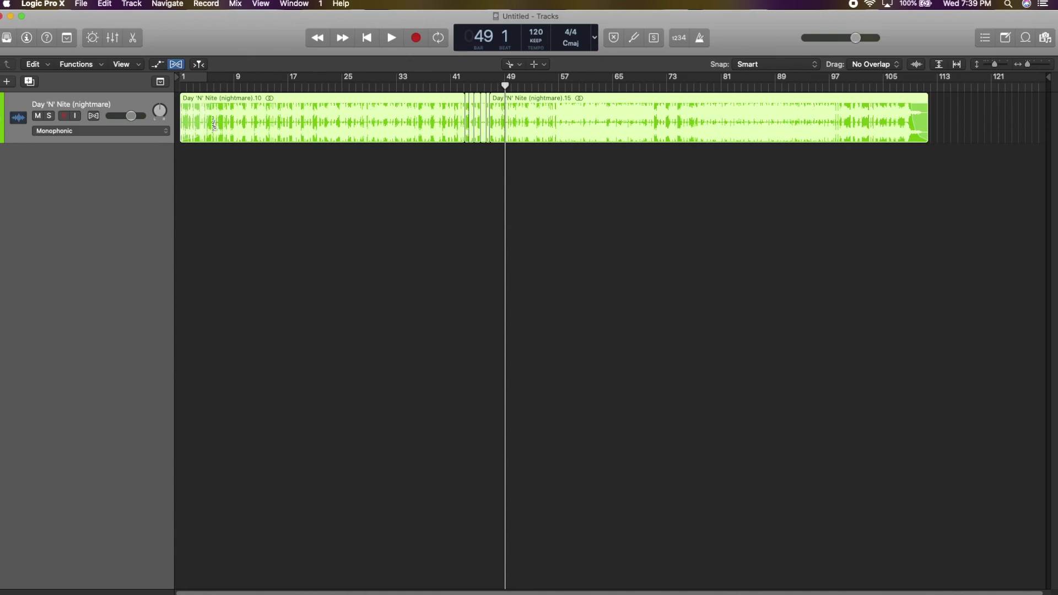
{"action": "scroll", "coordinate": [259, 127], "scroll_direction": "up", "scroll_amount": 8}
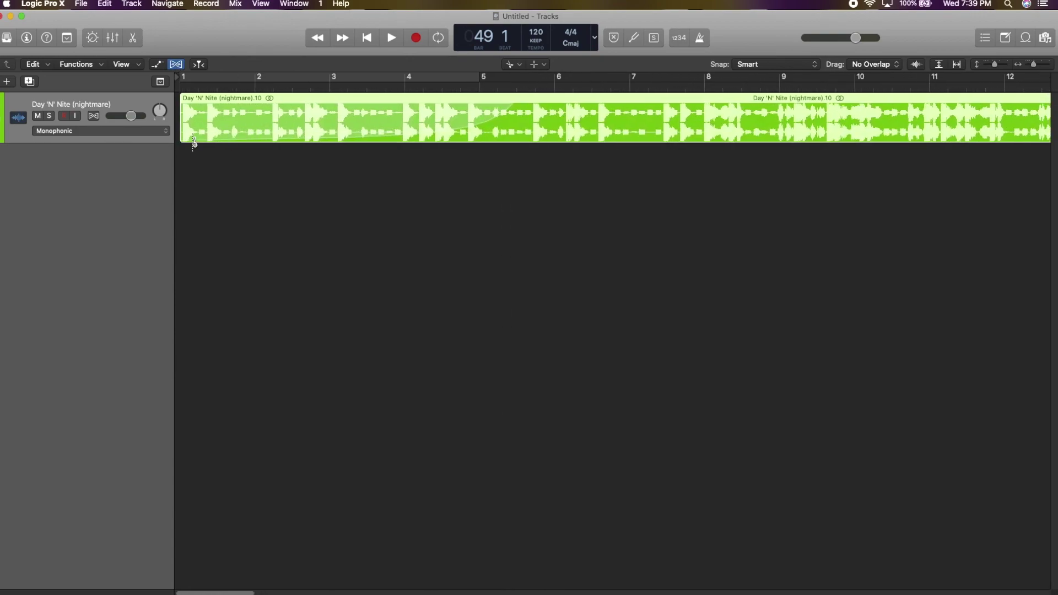
{"action": "left_click", "coordinate": [164, 132]}
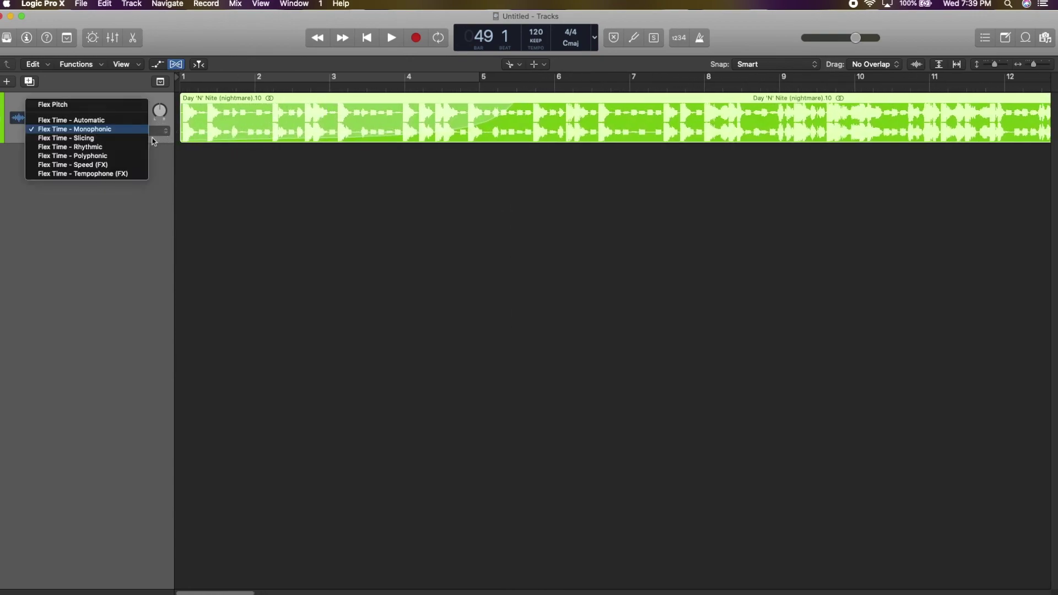
{"action": "left_click", "coordinate": [127, 119]}
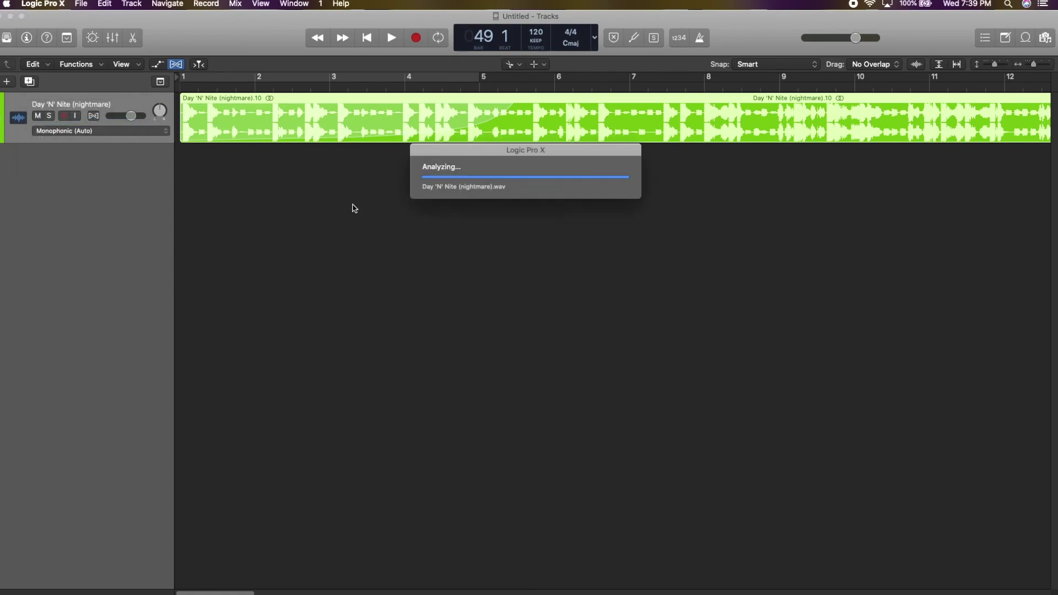
Set the Day 'N' Nite track's Flex mode to Flex Time - Polyphonic
{"action": "left_click", "coordinate": [166, 130]}
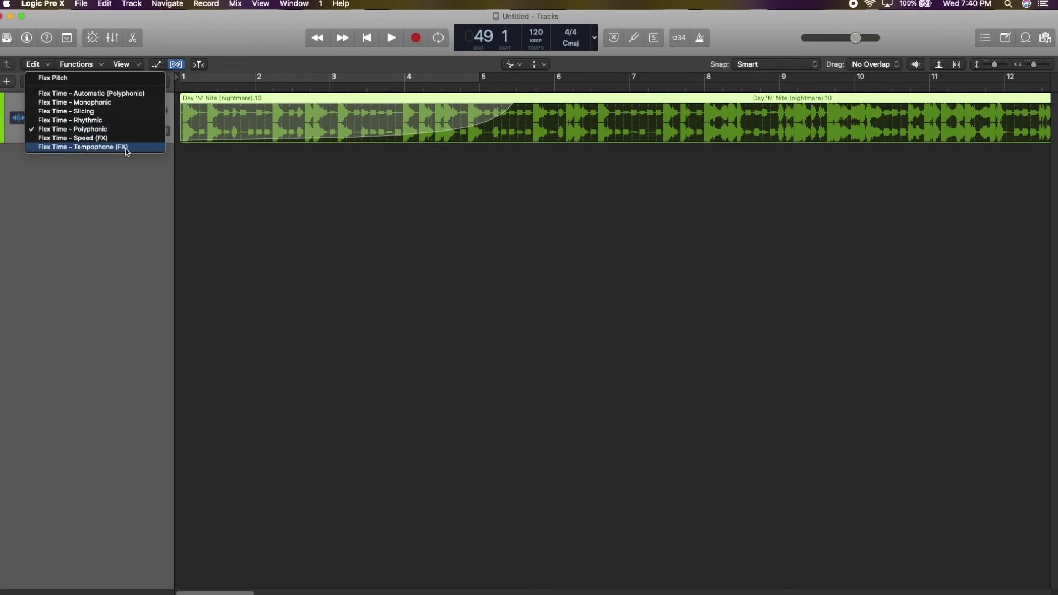
{"action": "left_click", "coordinate": [331, 183]}
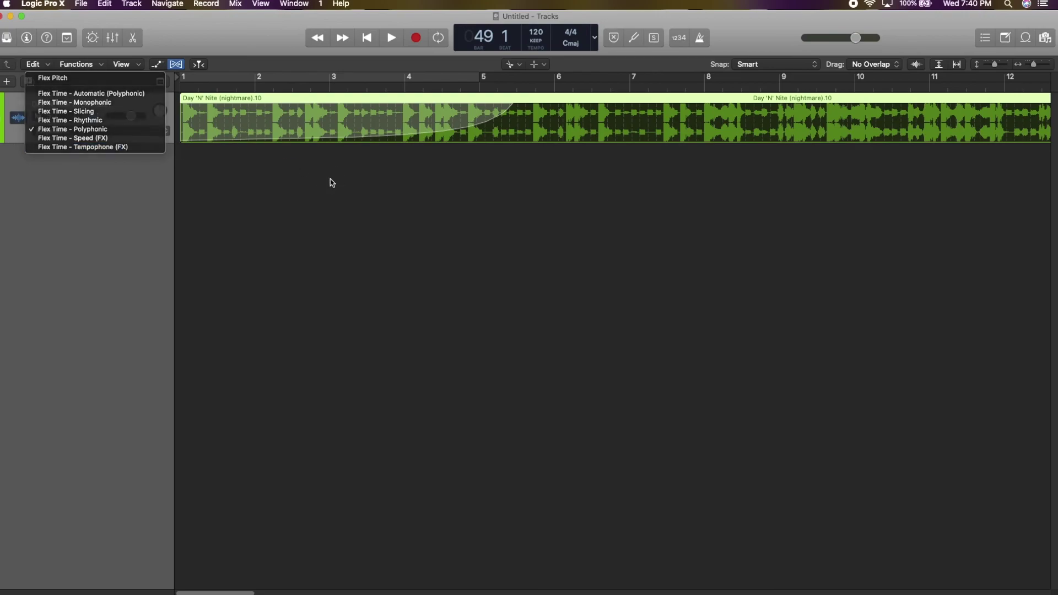
Add three flex markers around the transient near beat 3 of bar 6 and shift the middle marker slightly earlier
{"action": "key", "text": "super+Right"}
{"action": "key", "text": "super+Right"}
{"action": "key", "text": "super+Right"}
{"action": "scroll", "coordinate": [602, 156], "scroll_direction": "right", "scroll_amount": 10}
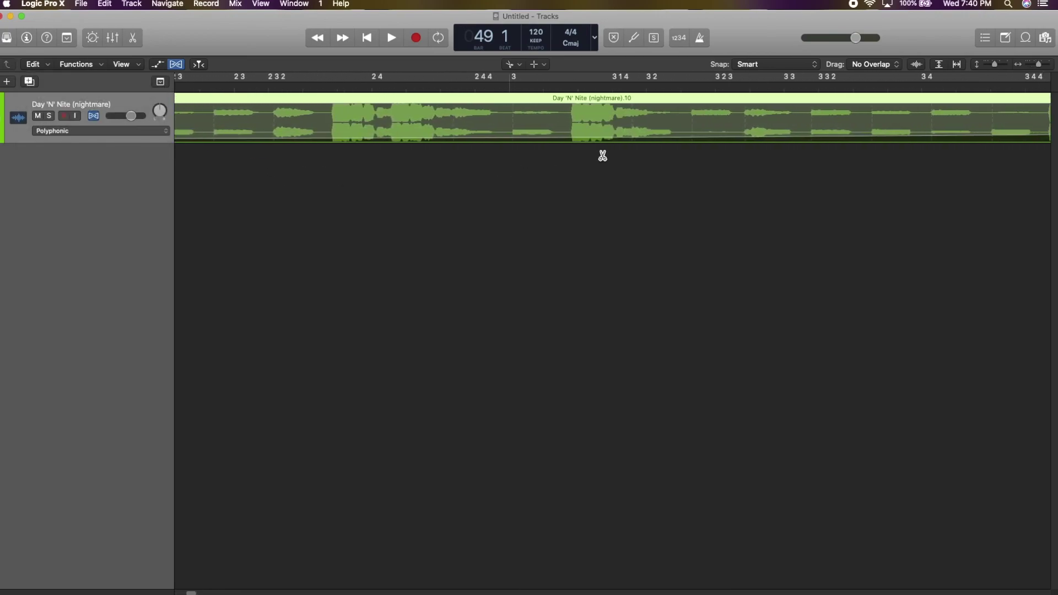
{"action": "scroll", "coordinate": [602, 156], "scroll_direction": "right", "scroll_amount": 3}
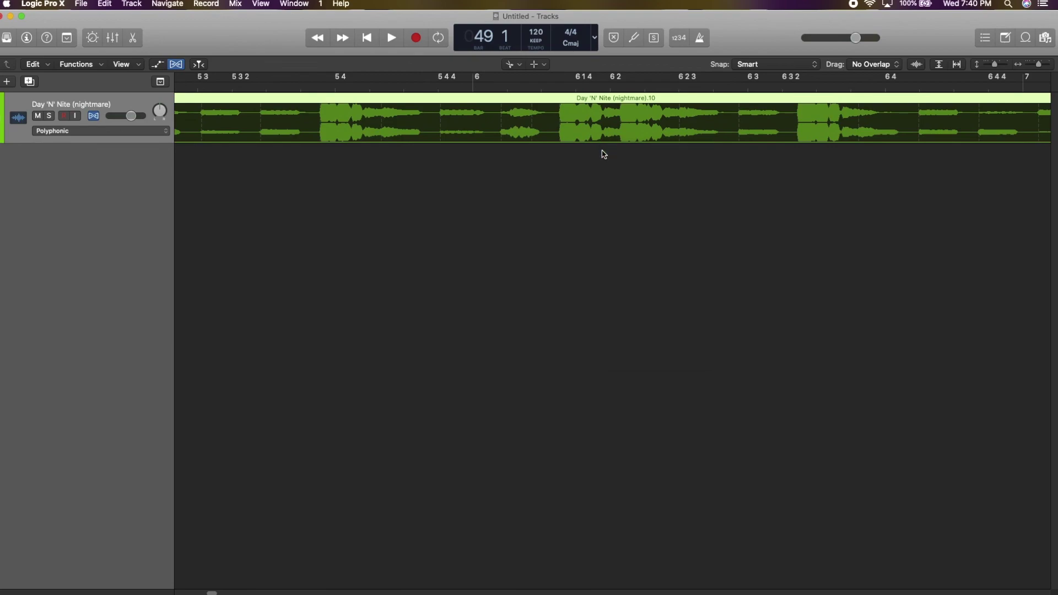
{"action": "scroll", "coordinate": [609, 123], "scroll_direction": "right", "scroll_amount": 7}
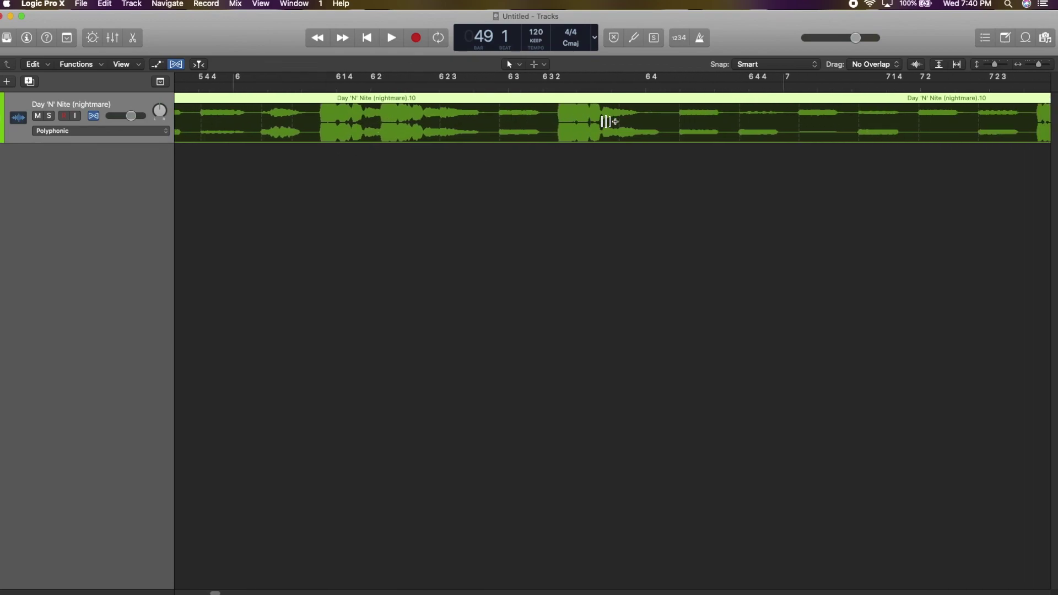
{"action": "left_click", "coordinate": [435, 118]}
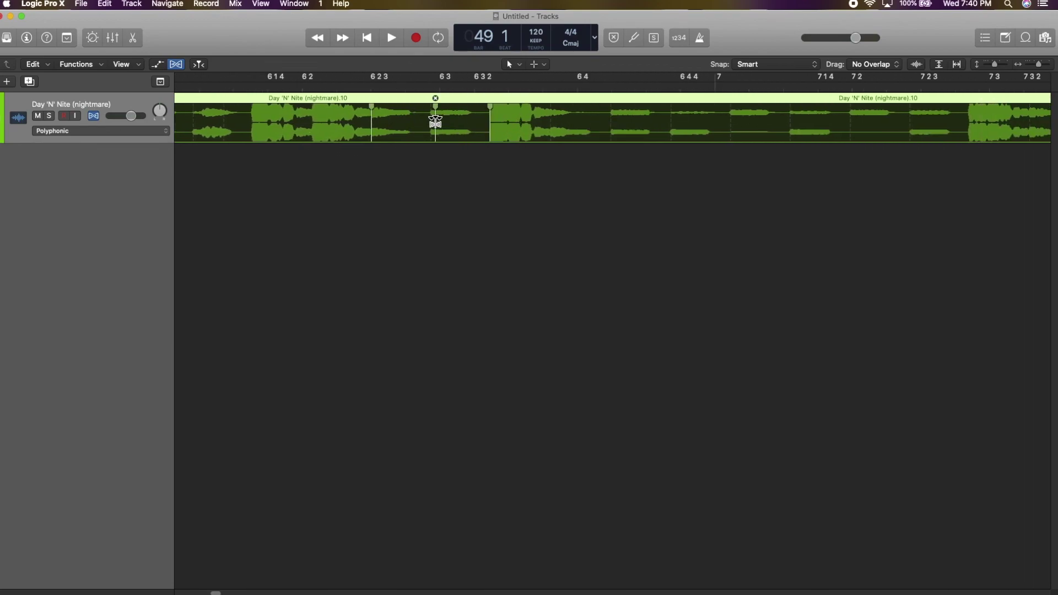
{"action": "mouse_move", "coordinate": [371, 109]}
{"action": "mouse_move", "coordinate": [434, 110]}
{"action": "left_mouse_down"}
{"action": "mouse_move", "coordinate": [400, 126]}
{"action": "mouse_move", "coordinate": [431, 130]}
{"action": "left_mouse_up"}
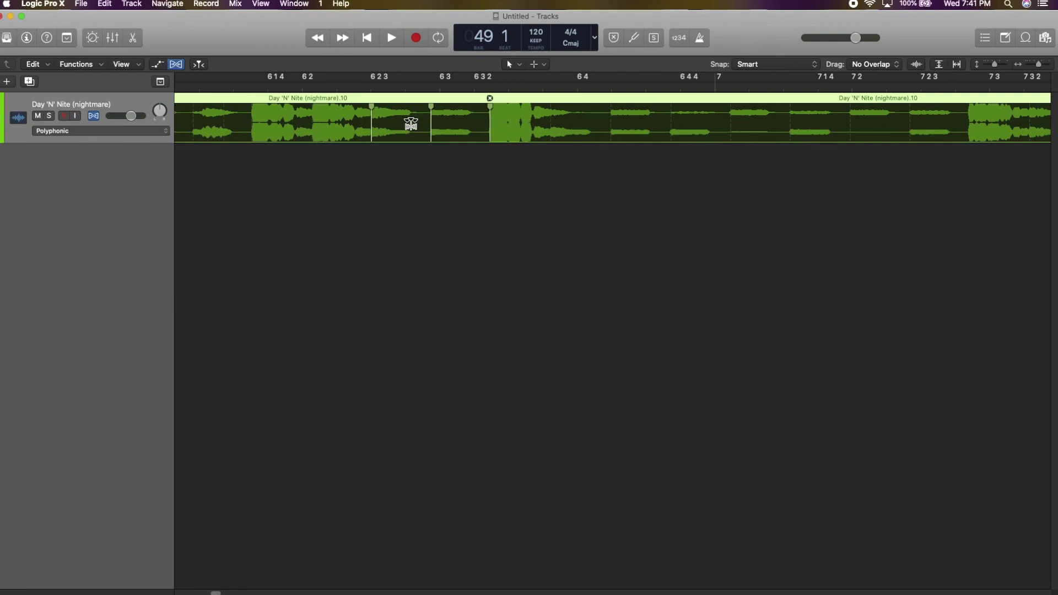
Delete the middle and last flex markers near beat 3 of bar 6, and shift the remaining marker's transient slightly later
{"action": "left_click", "coordinate": [429, 99]}
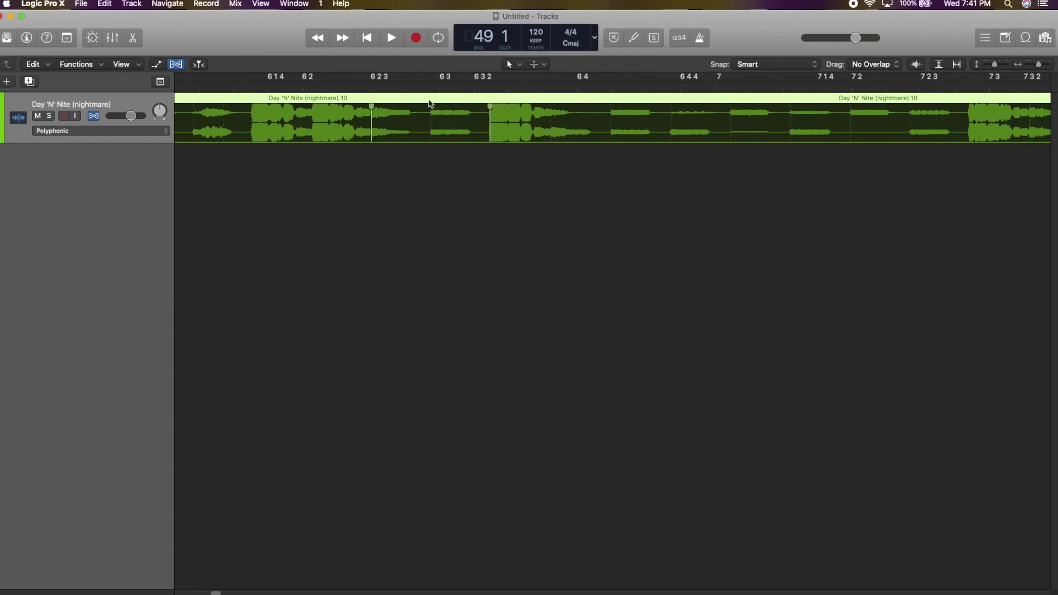
{"action": "left_click", "coordinate": [490, 100]}
{"action": "mouse_move", "coordinate": [375, 118]}
{"action": "left_mouse_down"}
{"action": "mouse_move", "coordinate": [406, 118]}
{"action": "mouse_move", "coordinate": [338, 122]}
{"action": "mouse_move", "coordinate": [390, 118]}
{"action": "left_mouse_up"}
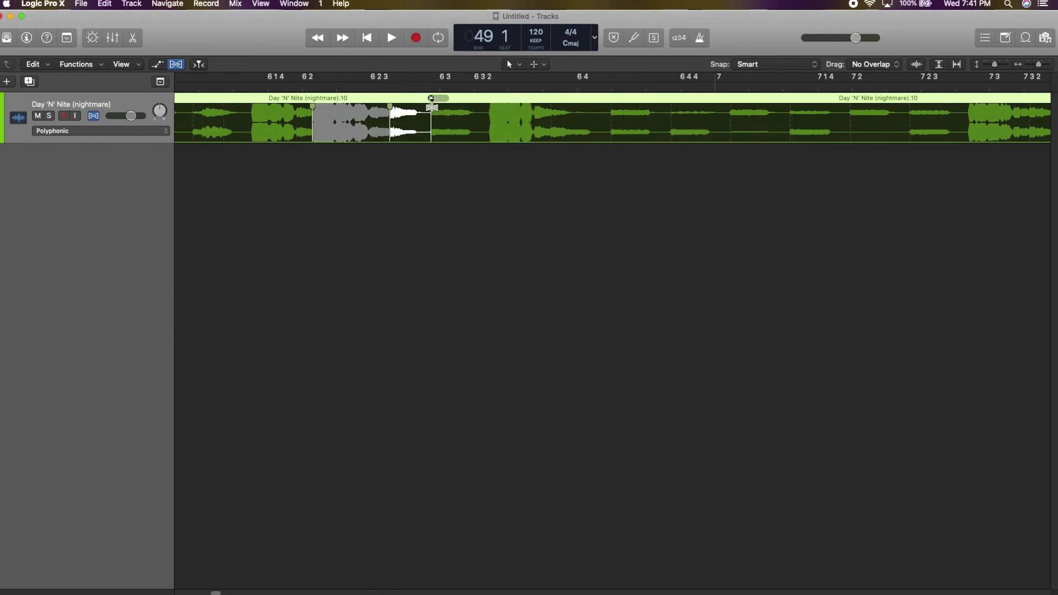
Delete the shifted flex marker and the one after it, and switch the track's Flex off and on again
{"action": "left_click", "coordinate": [390, 100]}
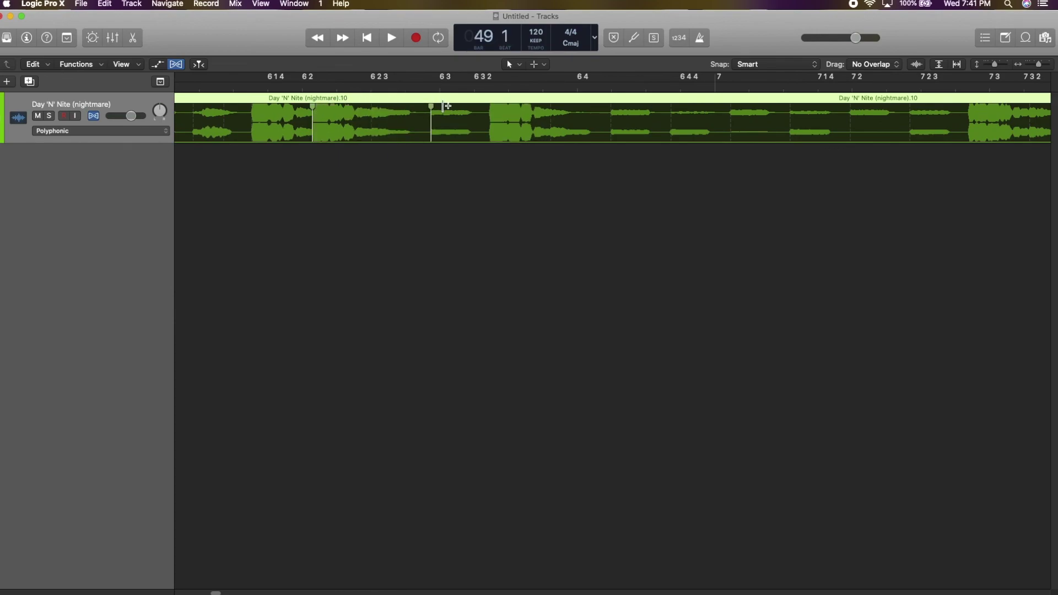
{"action": "left_click", "coordinate": [431, 101]}
{"action": "left_click", "coordinate": [431, 99]}
{"action": "left_click", "coordinate": [94, 116]}
{"action": "left_click", "coordinate": [95, 116]}
Stretch the hits in bar 6 by moving their transients later with flex markers, compressing the audio just before bar 7
{"action": "mouse_move", "coordinate": [318, 135]}
{"action": "left_mouse_down"}
{"action": "mouse_move", "coordinate": [288, 138]}
{"action": "mouse_move", "coordinate": [595, 119]}
{"action": "mouse_move", "coordinate": [458, 118]}
{"action": "mouse_move", "coordinate": [400, 122]}
{"action": "mouse_move", "coordinate": [599, 118]}
{"action": "left_mouse_up"}
{"action": "left_click", "coordinate": [476, 111]}
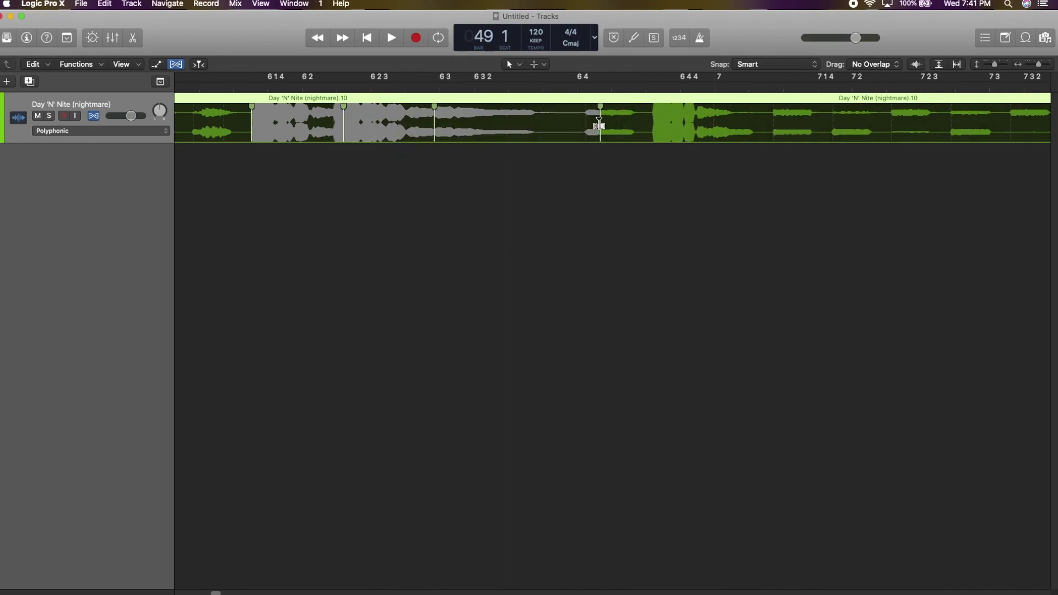
{"action": "scroll", "coordinate": [599, 122], "scroll_direction": "right", "scroll_amount": 5}
{"action": "left_click", "coordinate": [487, 120]}
{"action": "left_click_drag", "start_coordinate": [488, 121], "coordinate": [555, 125]}
{"action": "left_click", "coordinate": [479, 116]}
{"action": "left_click_drag", "start_coordinate": [480, 115], "coordinate": [543, 120]}
{"action": "left_click", "coordinate": [575, 234]}
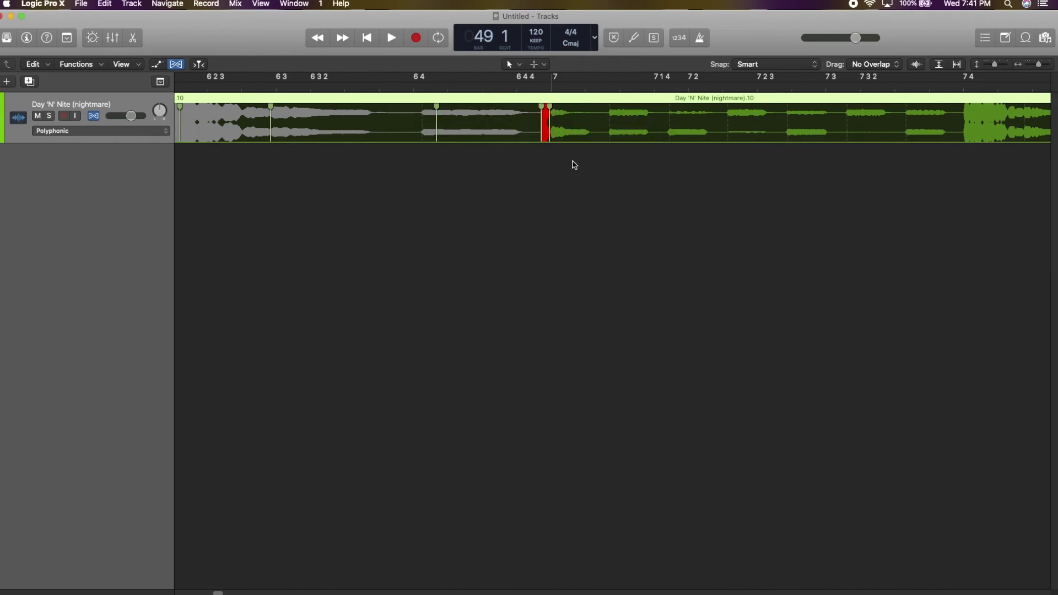
Move the flex marker at bar 7 later to about beat 4 of that bar, and the first marker earlier to just after bar 6
{"action": "mouse_move", "coordinate": [550, 104]}
{"action": "left_mouse_down"}
{"action": "mouse_move", "coordinate": [715, 139]}
{"action": "mouse_move", "coordinate": [929, 160]}
{"action": "left_mouse_up"}
{"action": "key", "text": "super+Left"}
{"action": "key", "text": "super+Left"}
{"action": "scroll", "coordinate": [758, 161], "scroll_direction": "left", "scroll_amount": 10}
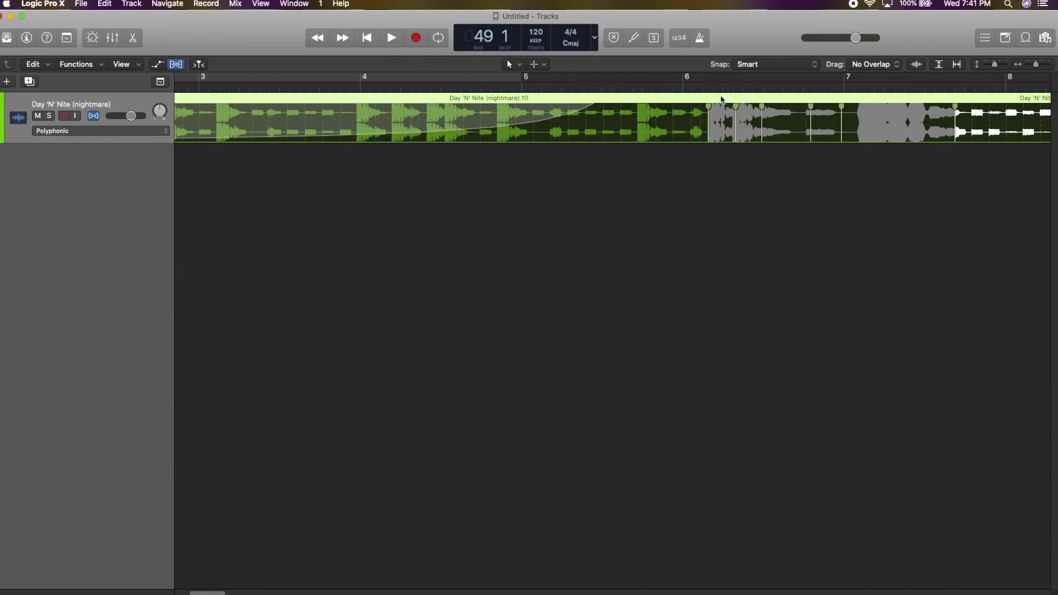
{"action": "left_click_drag", "start_coordinate": [710, 102], "coordinate": [671, 101]}
Play back the stretched passage from about bar 6, stop, and nudge the first flex marker slightly later
{"action": "left_click", "coordinate": [663, 88]}
{"action": "key", "text": "space"}
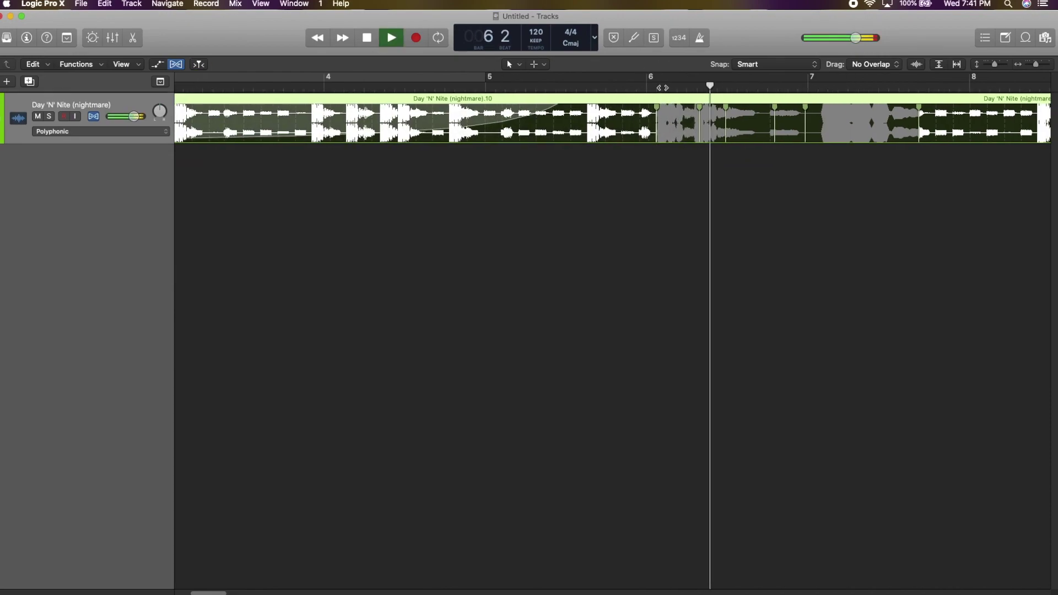
{"action": "key", "text": "space"}
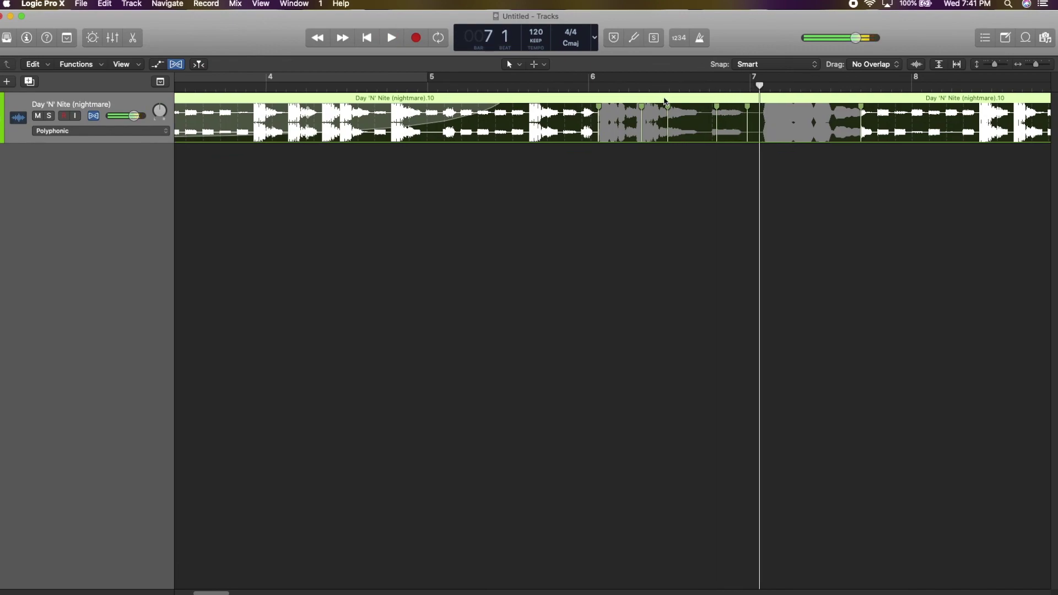
{"action": "scroll", "coordinate": [671, 108], "scroll_direction": "left", "scroll_amount": 3}
{"action": "mouse_move", "coordinate": [671, 108]}
{"action": "left_mouse_down"}
{"action": "mouse_move", "coordinate": [654, 102]}
{"action": "mouse_move", "coordinate": [678, 109]}
{"action": "left_mouse_up"}
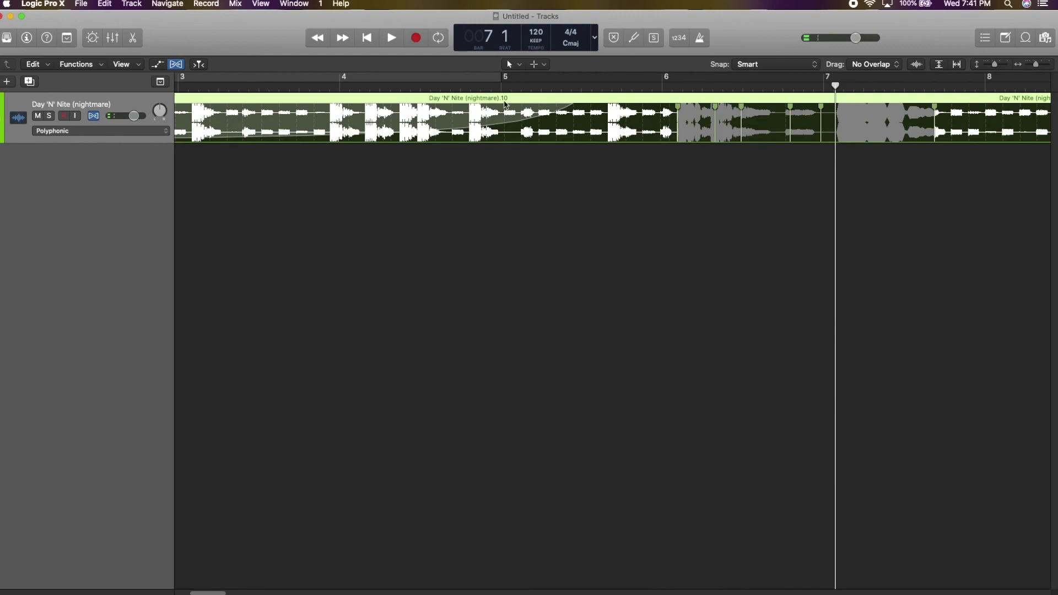
Shorten the region's fade-in with the Fade tool so it ends just before bar 2, and return to the Pointer tool
{"action": "left_click", "coordinate": [511, 64]}
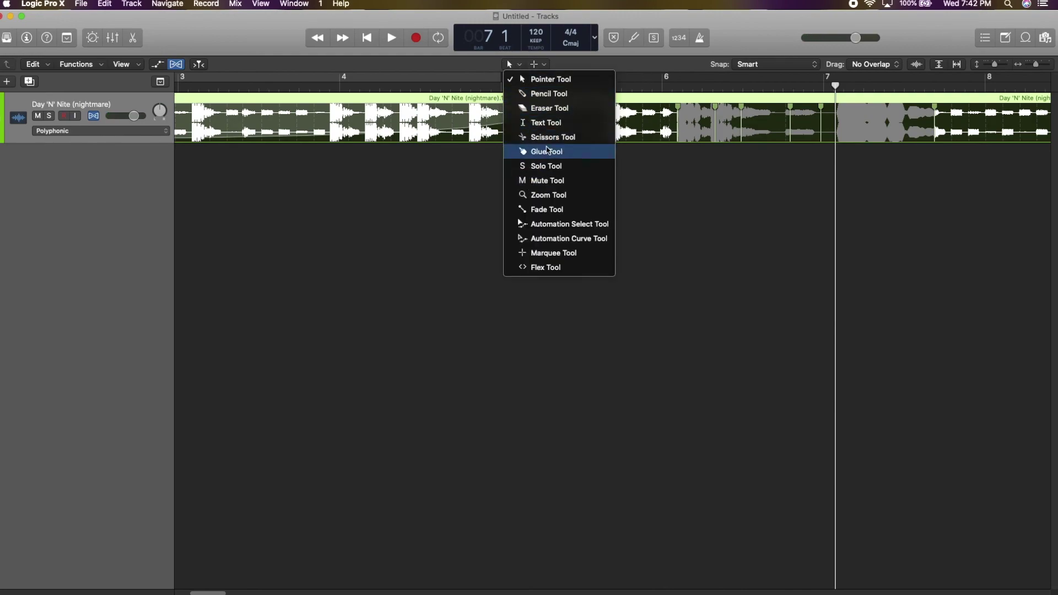
{"action": "left_click", "coordinate": [537, 209]}
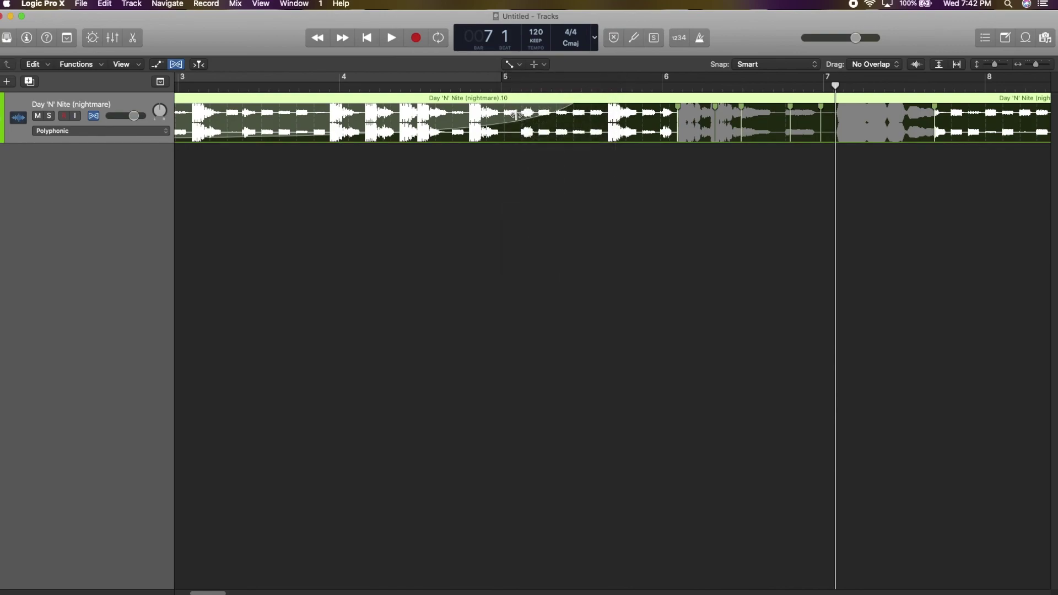
{"action": "left_click", "coordinate": [323, 111]}
{"action": "mouse_move", "coordinate": [323, 111]}
{"action": "left_mouse_down"}
{"action": "mouse_move", "coordinate": [224, 111]}
{"action": "mouse_move", "coordinate": [554, 105]}
{"action": "mouse_move", "coordinate": [6, 219]}
{"action": "left_mouse_up"}
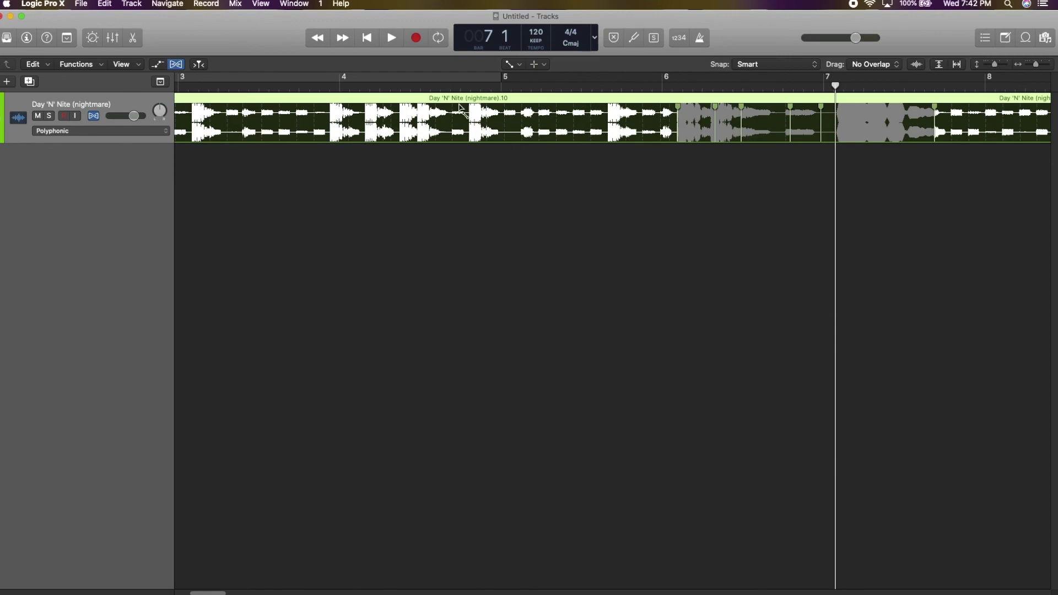
{"action": "key", "text": "t"}
{"action": "key", "text": "t"}
Move the first flex marker earlier to about the middle of bar 5, stretching the audio that follows it
{"action": "mouse_move", "coordinate": [679, 111]}
{"action": "left_mouse_down"}
{"action": "mouse_move", "coordinate": [597, 110]}
{"action": "mouse_move", "coordinate": [605, 123]}
{"action": "mouse_move", "coordinate": [500, 146]}
{"action": "mouse_move", "coordinate": [668, 144]}
{"action": "mouse_move", "coordinate": [560, 134]}
{"action": "mouse_move", "coordinate": [649, 137]}
{"action": "left_mouse_up"}
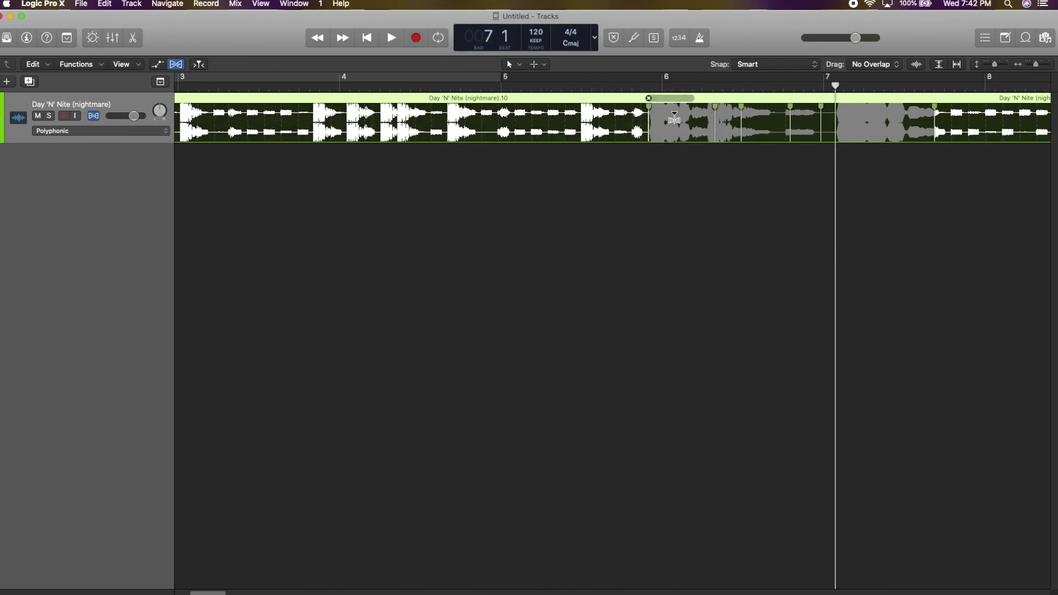
{"action": "left_click", "coordinate": [649, 106]}
{"action": "left_click_drag", "start_coordinate": [649, 105], "coordinate": [602, 108]}
Play back the stretched passage from just before bar 5 to past bar 8 and stop
{"action": "double_click", "coordinate": [465, 85]}
{"action": "scroll", "coordinate": [547, 144], "scroll_direction": "right", "scroll_amount": 5}
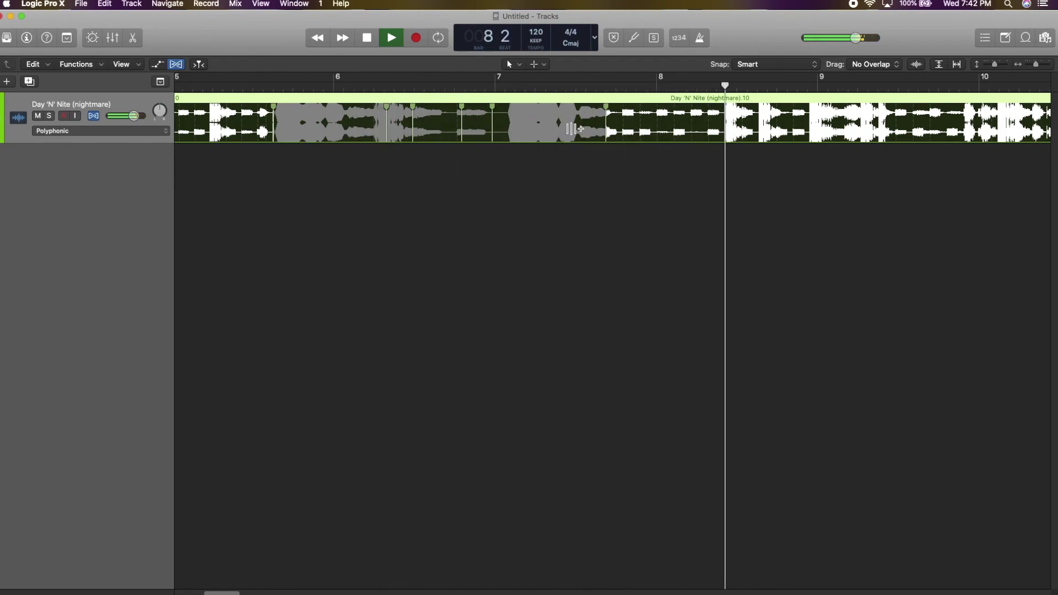
{"action": "key", "text": "space"}
Examine the flexed section between bars 5 and 8 and the surrounding song at several zoom levels
{"action": "key", "text": "super+Left"}
{"action": "key", "text": "super+Left"}
{"action": "key", "text": "super+Left"}
{"action": "key", "text": "super+Right"}
{"action": "scroll", "coordinate": [502, 126], "scroll_direction": "left", "scroll_amount": 5}
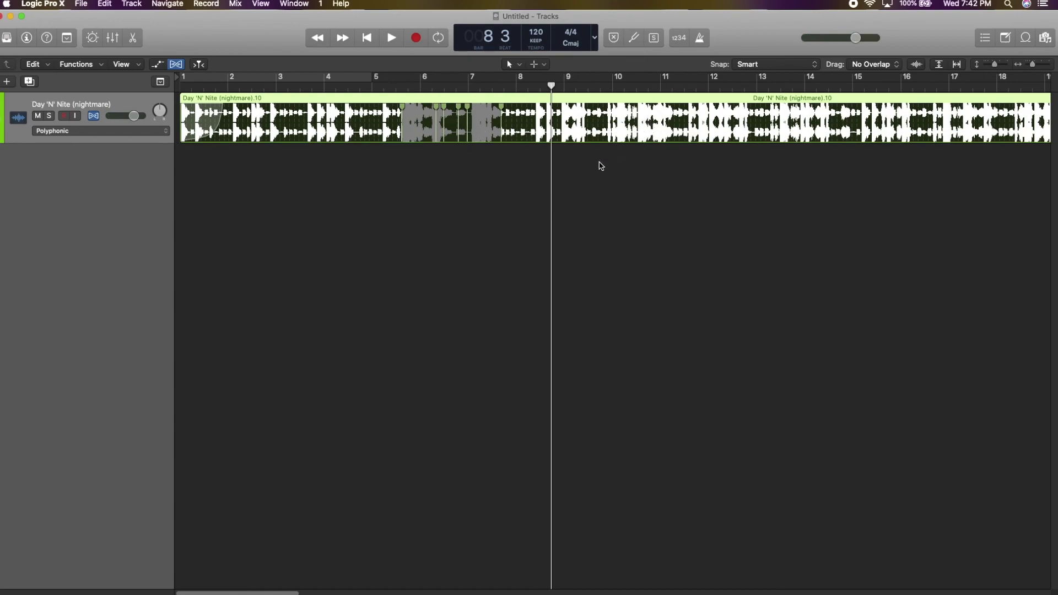
{"action": "mouse_move", "coordinate": [470, 109]}
{"action": "scroll", "coordinate": [395, 163], "scroll_direction": "up", "scroll_amount": 5}
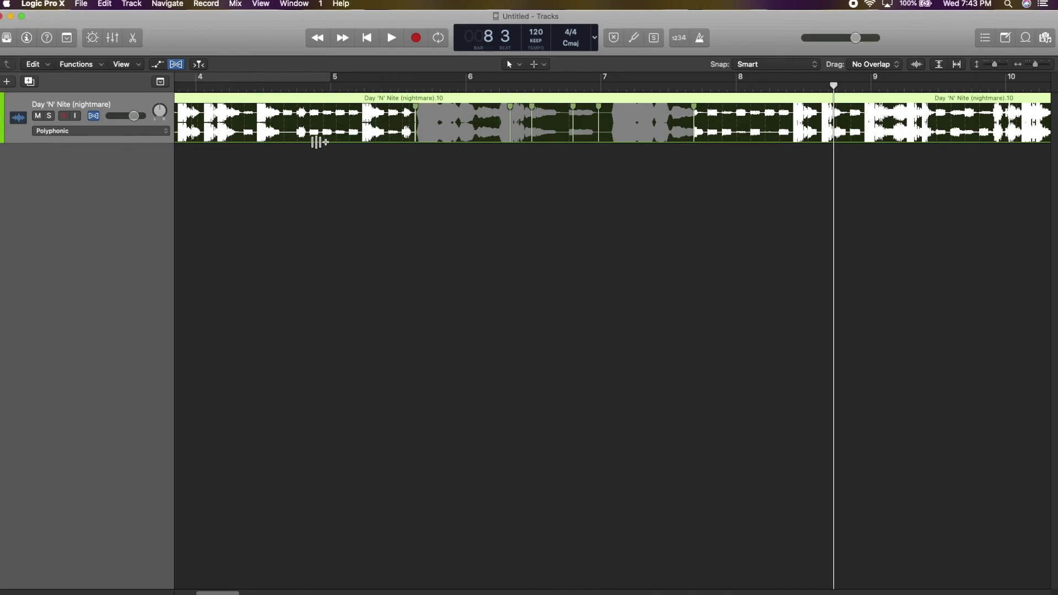
{"action": "scroll", "coordinate": [316, 142], "scroll_direction": "down", "scroll_amount": 3}
{"action": "scroll", "coordinate": [328, 200], "scroll_direction": "right", "scroll_amount": 5}
{"action": "scroll", "coordinate": [328, 201], "scroll_direction": "up", "scroll_amount": 1}
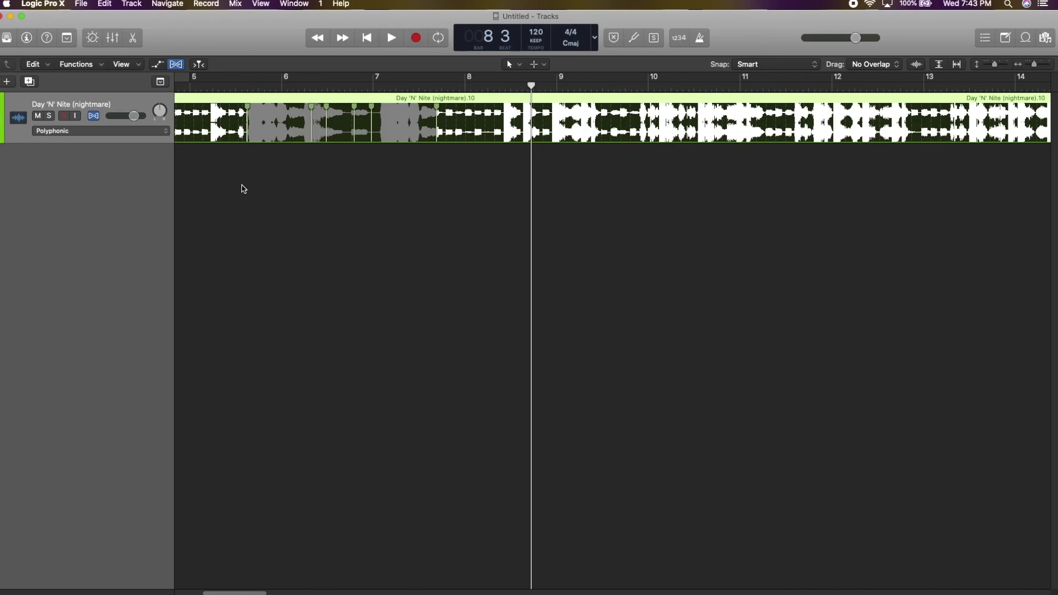
{"action": "key", "text": "z"}
{"action": "scroll", "coordinate": [244, 189], "scroll_direction": "up", "scroll_amount": 5}
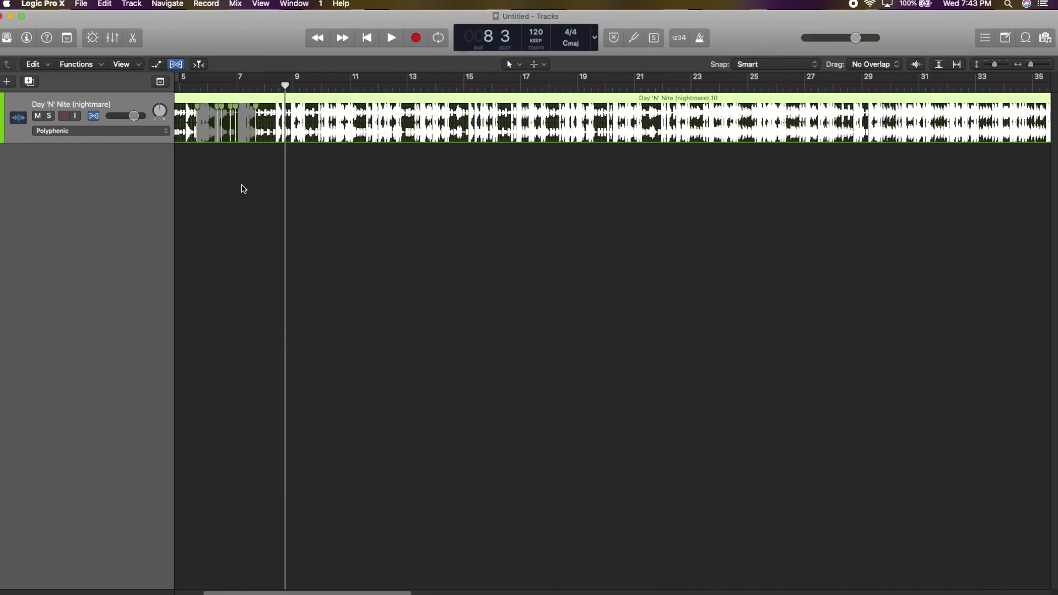